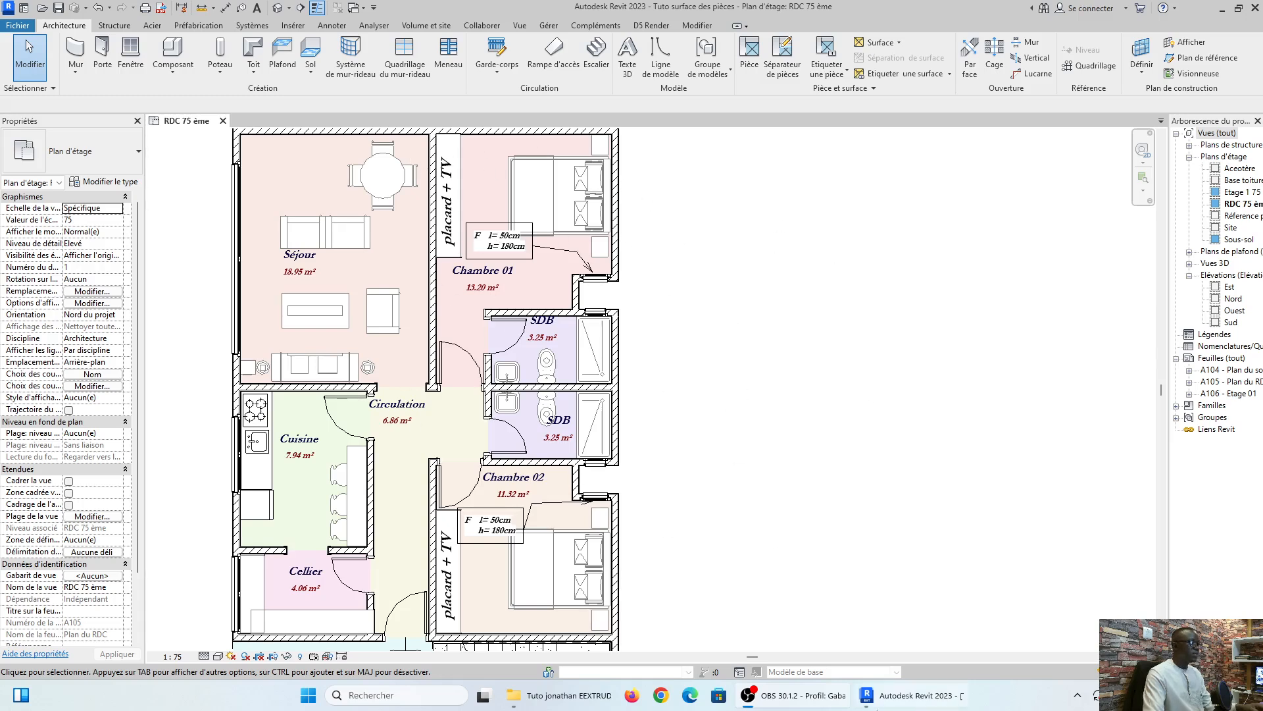
# Switch to Revit and examine the room layout of the upper apartment in the RDC 75 ème floor plan.
pyautogui.click(921, 695)
pyautogui.scroll(4, 329, 133)
pyautogui.scroll(-1, 336, 135)
pyautogui.moveTo(447, 196); pyautogui.dragTo(668, 209, button='middle')
pyautogui.scroll(-4, 379, 142)
pyautogui.scroll(2, 561, 354)
pyautogui.scroll(-1, 556, 360)
pyautogui.moveTo(556, 359)
pyautogui.mouseDown(button='middle')
pyautogui.moveTo(542, 329)
pyautogui.moveTo(573, 333)
pyautogui.moveTo(559, 365)
pyautogui.mouseUp(button='middle')
pyautogui.scroll(-1, 541, 327)
pyautogui.scroll(1, 540, 329)
pyautogui.scroll(-2, 538, 329)
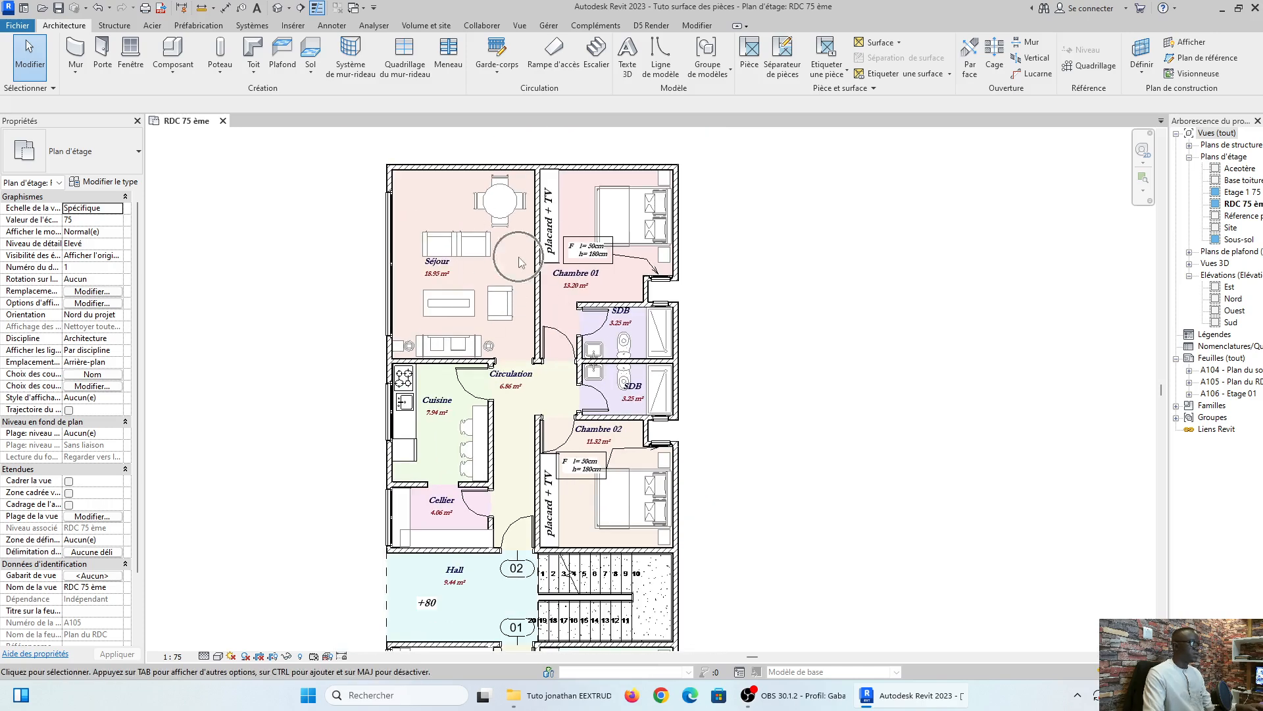
pyautogui.scroll(2, 519, 258)
pyautogui.scroll(-2, 478, 185)
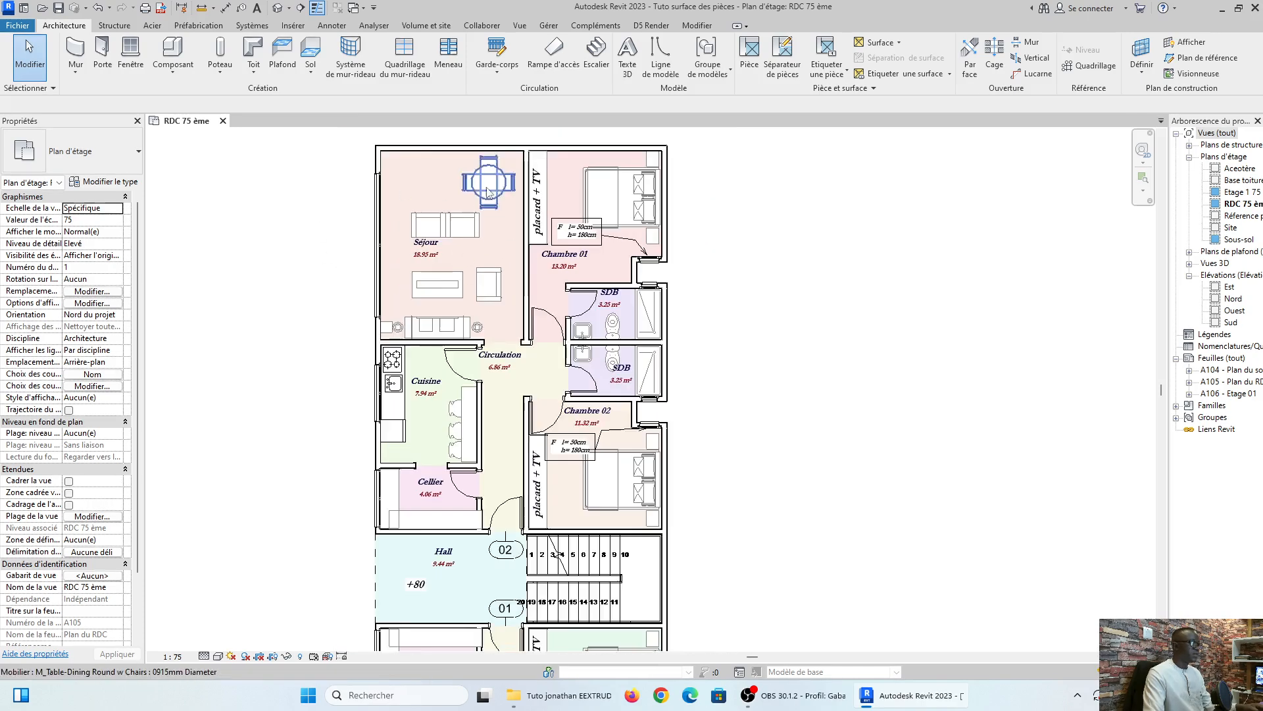
# Examine the whole ground floor, including both apartments, the central Hall and the staircases.
pyautogui.scroll(-2, 578, 208)
pyautogui.moveTo(528, 570); pyautogui.dragTo(508, 464, button='middle')
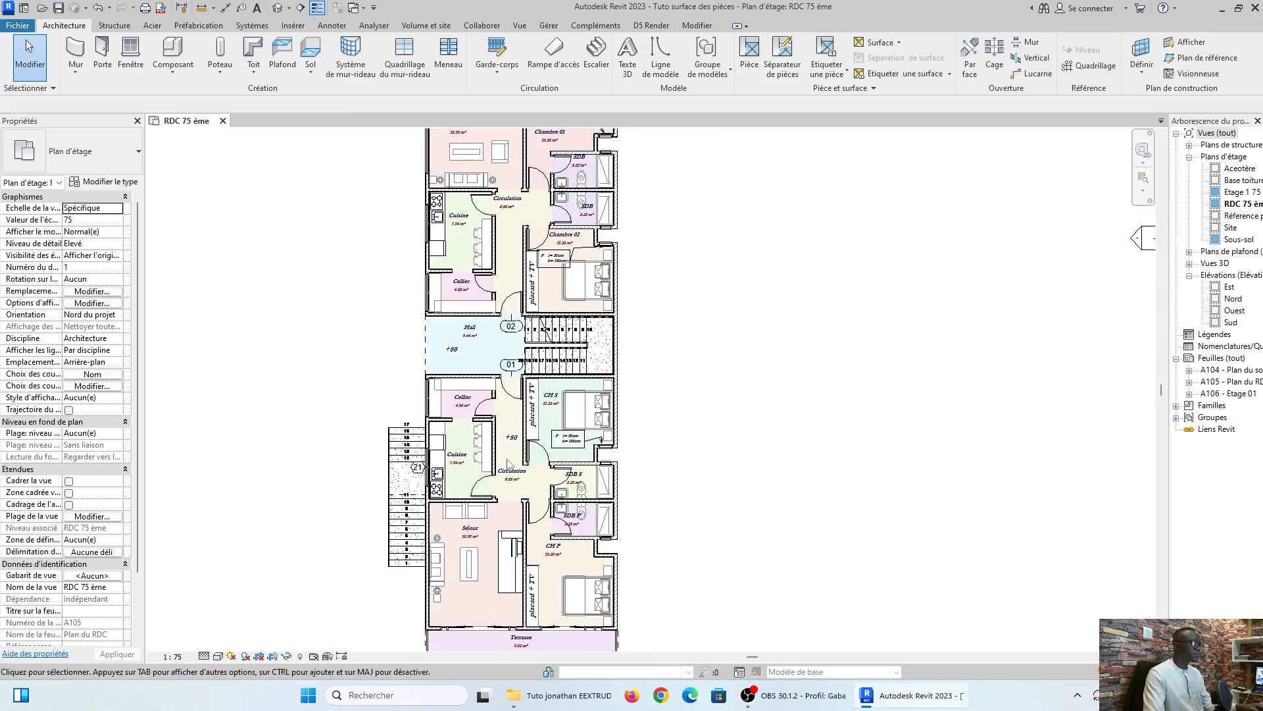
pyautogui.scroll(-2, 508, 465)
pyautogui.scroll(2, 521, 319)
pyautogui.scroll(-1, 521, 319)
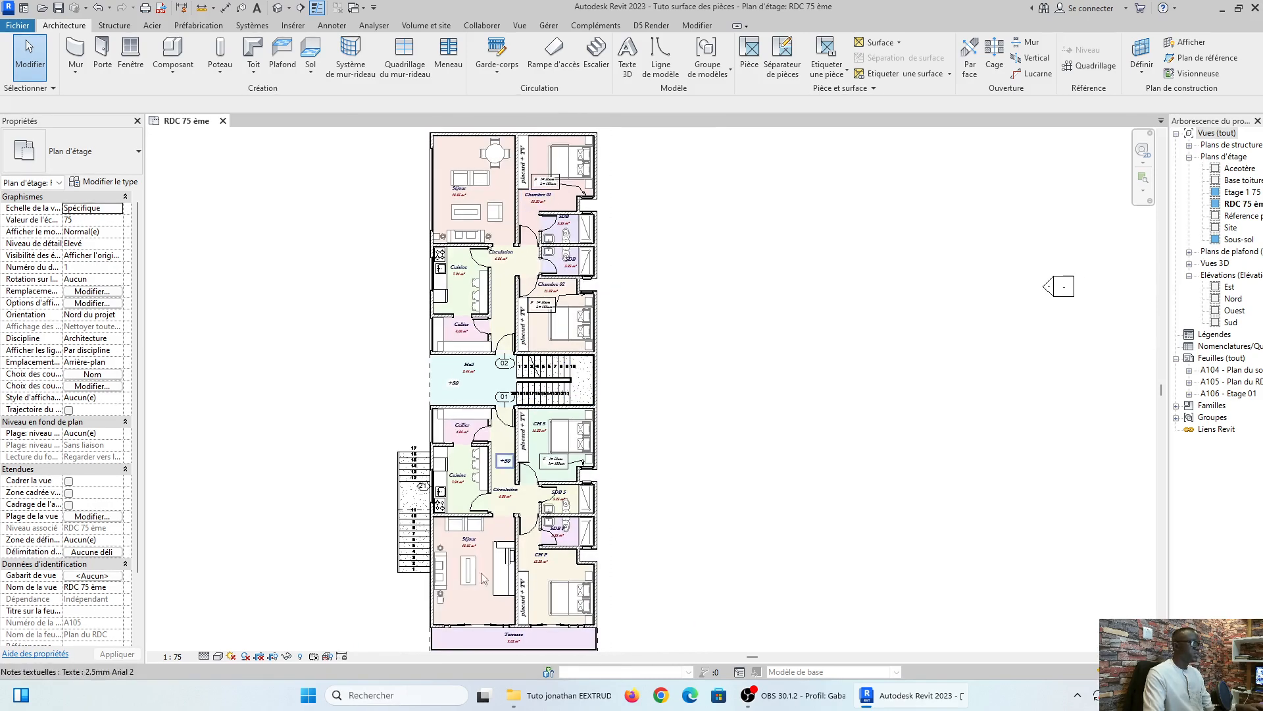
pyautogui.scroll(2, 508, 329)
pyautogui.moveTo(507, 366); pyautogui.dragTo(527, 442, button='middle')
pyautogui.scroll(-2, 510, 391)
pyautogui.scroll(3, 551, 525)
pyautogui.scroll(-1, 551, 525)
pyautogui.moveTo(552, 525); pyautogui.dragTo(537, 269, button='middle')
pyautogui.scroll(3, 509, 399)
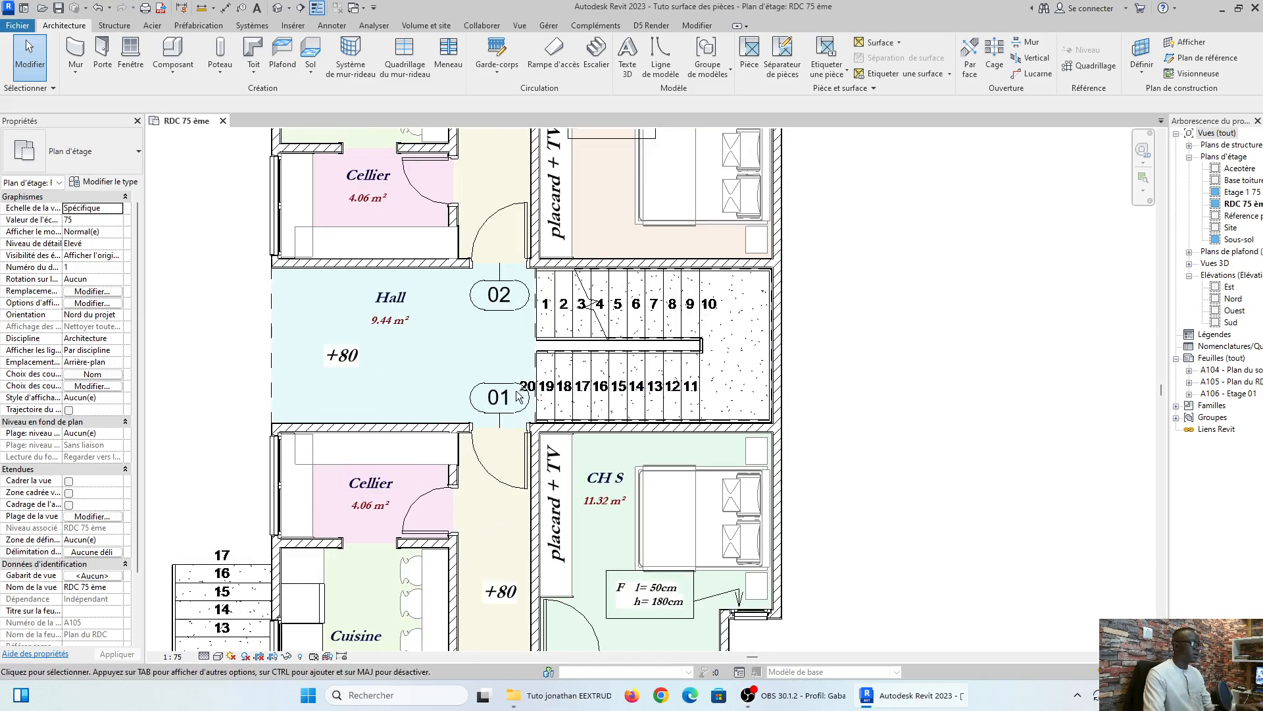
pyautogui.scroll(-4, 505, 296)
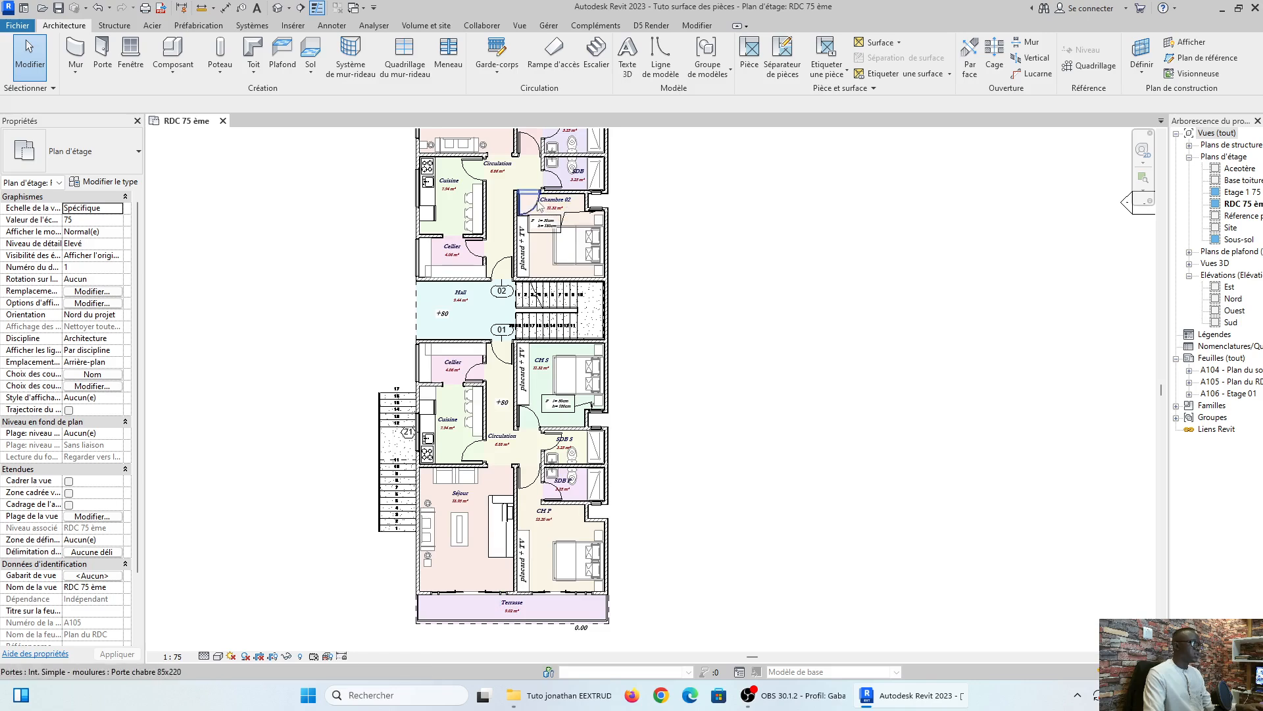
# Examine the doors, room names and areas of apartment 02, from its entrance to the Séjour and Chambre 01.
pyautogui.scroll(1, 545, 201)
pyautogui.moveTo(544, 200); pyautogui.dragTo(558, 428, button='middle')
pyautogui.scroll(1, 518, 460)
pyautogui.scroll(1, 518, 460)
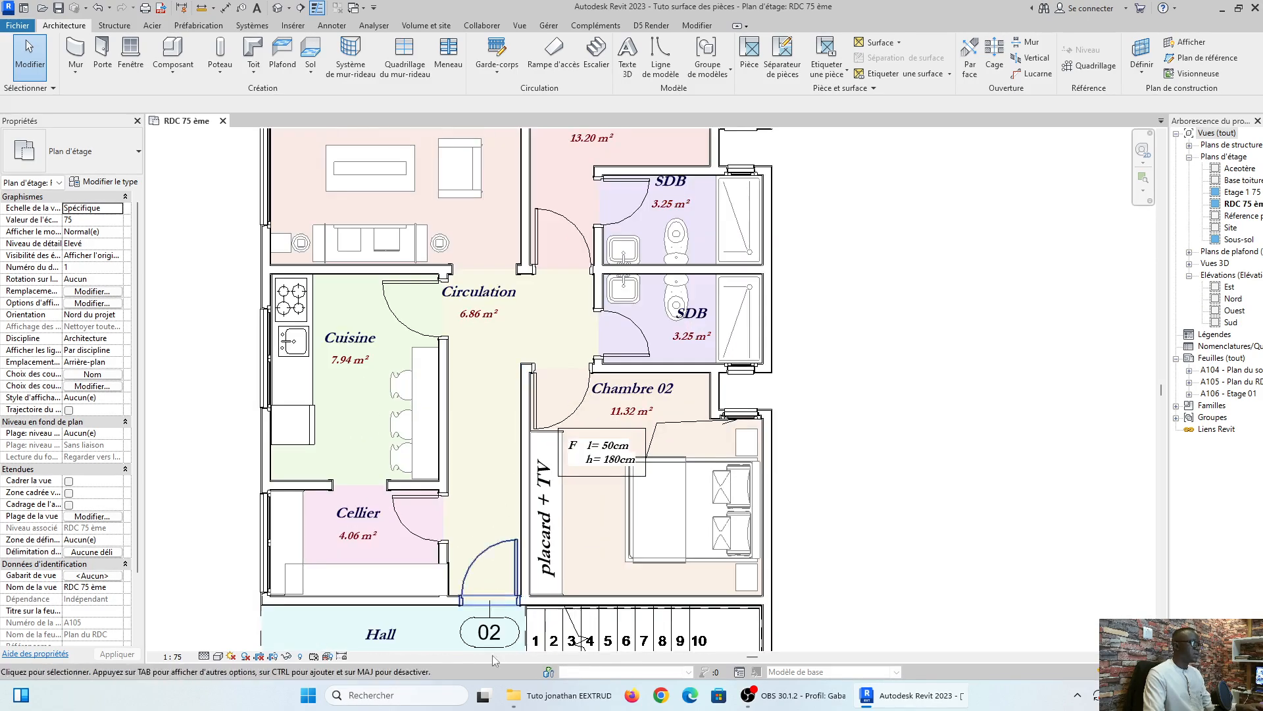
pyautogui.press('ctrl')
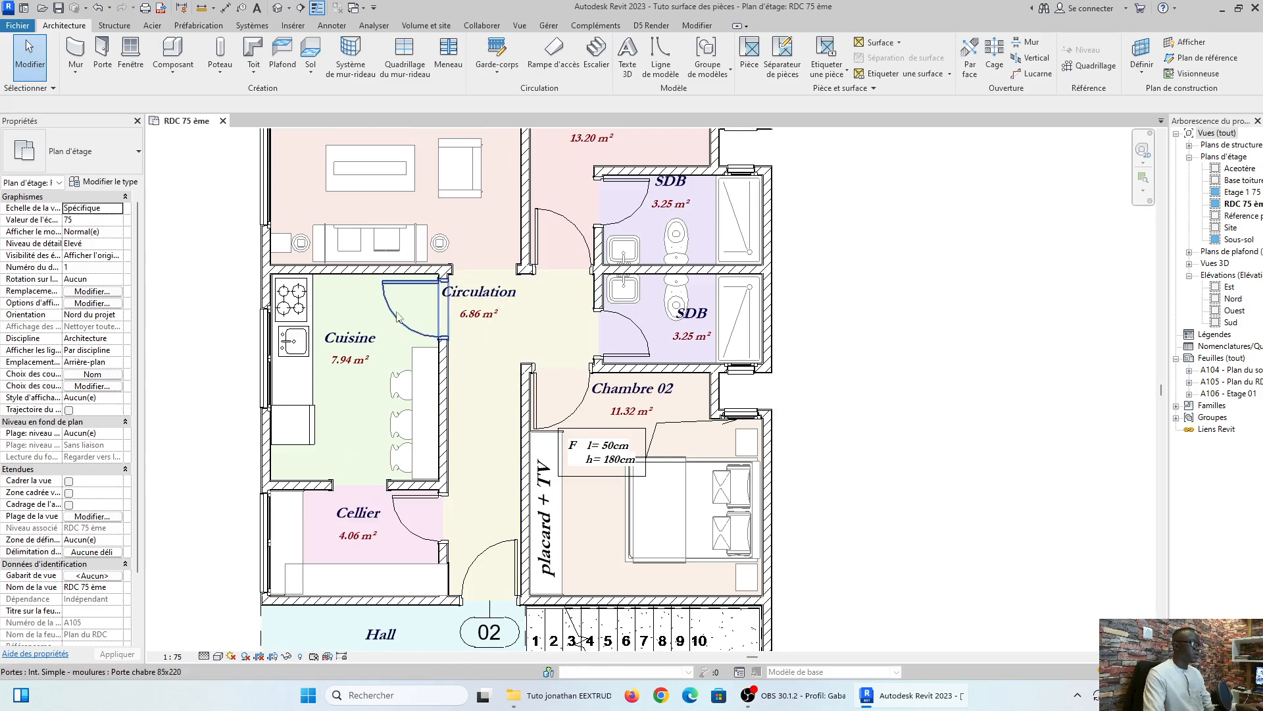
pyautogui.press('ctrl')
pyautogui.press('ctrl')
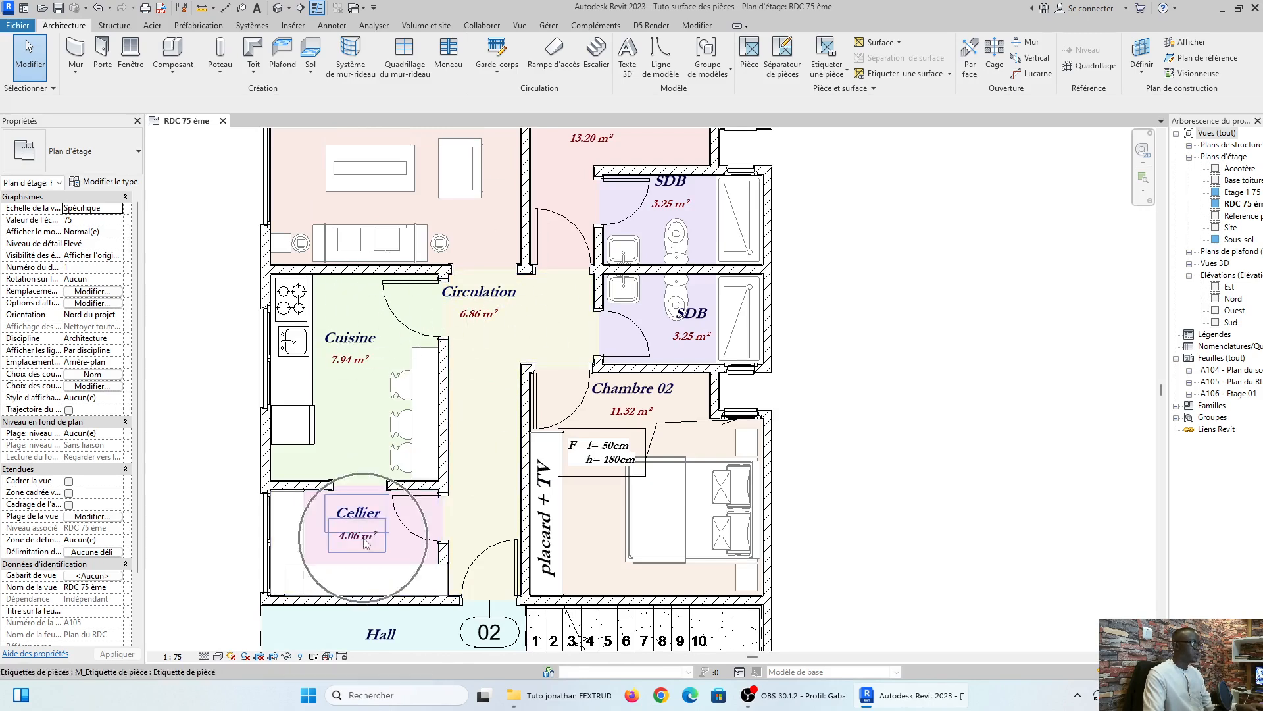
pyautogui.keyDown('ctrl'); pyautogui.scroll(5, 479, 382); pyautogui.keyUp('ctrl')
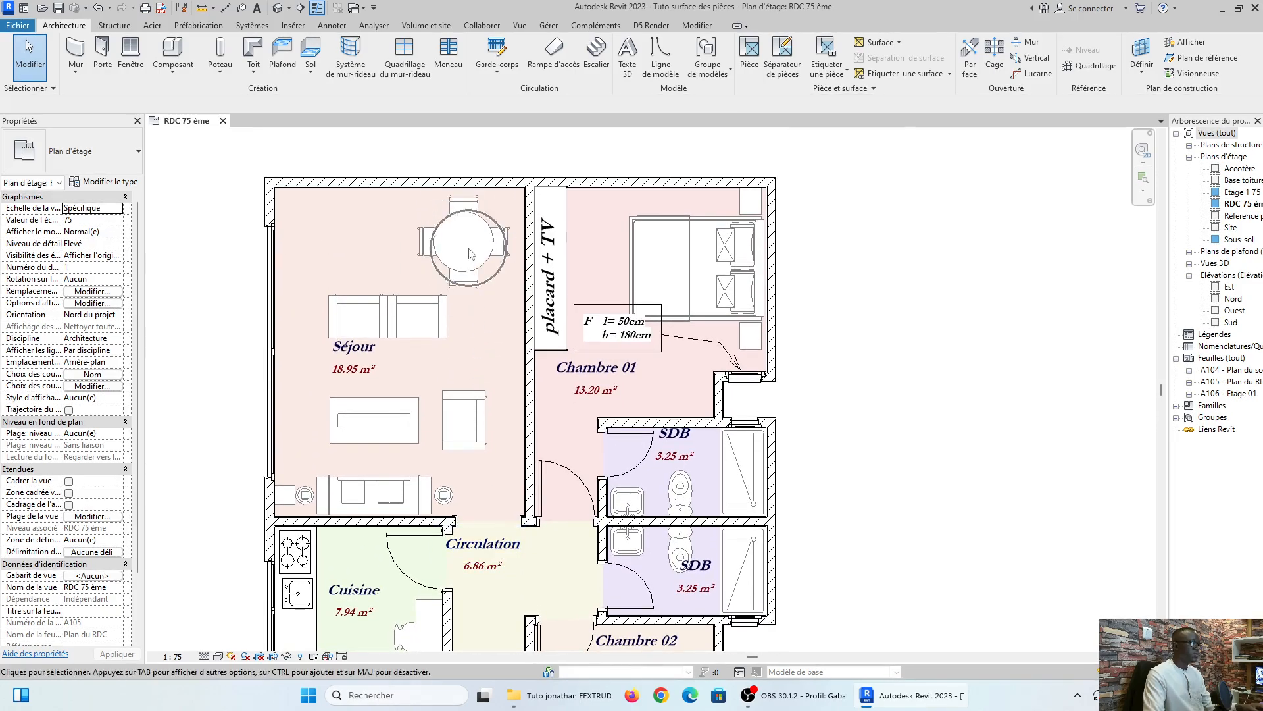
pyautogui.scroll(1, 363, 321)
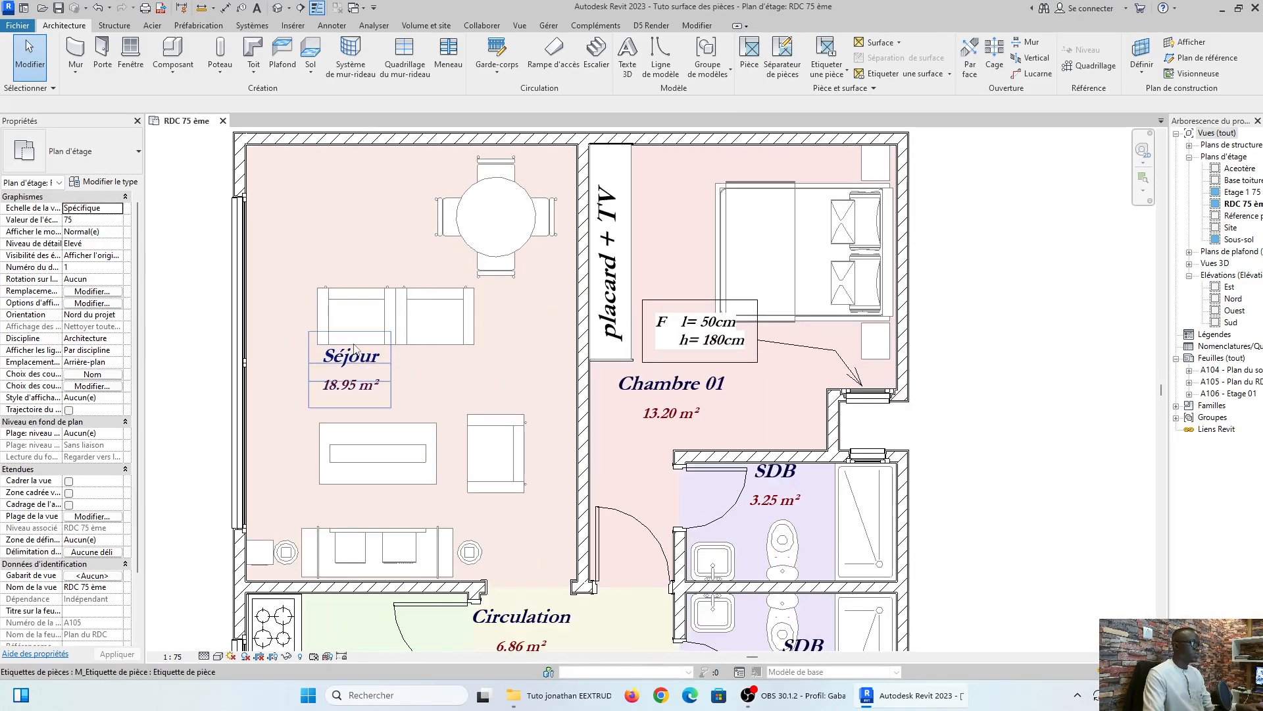
pyautogui.scroll(-4, 500, 237)
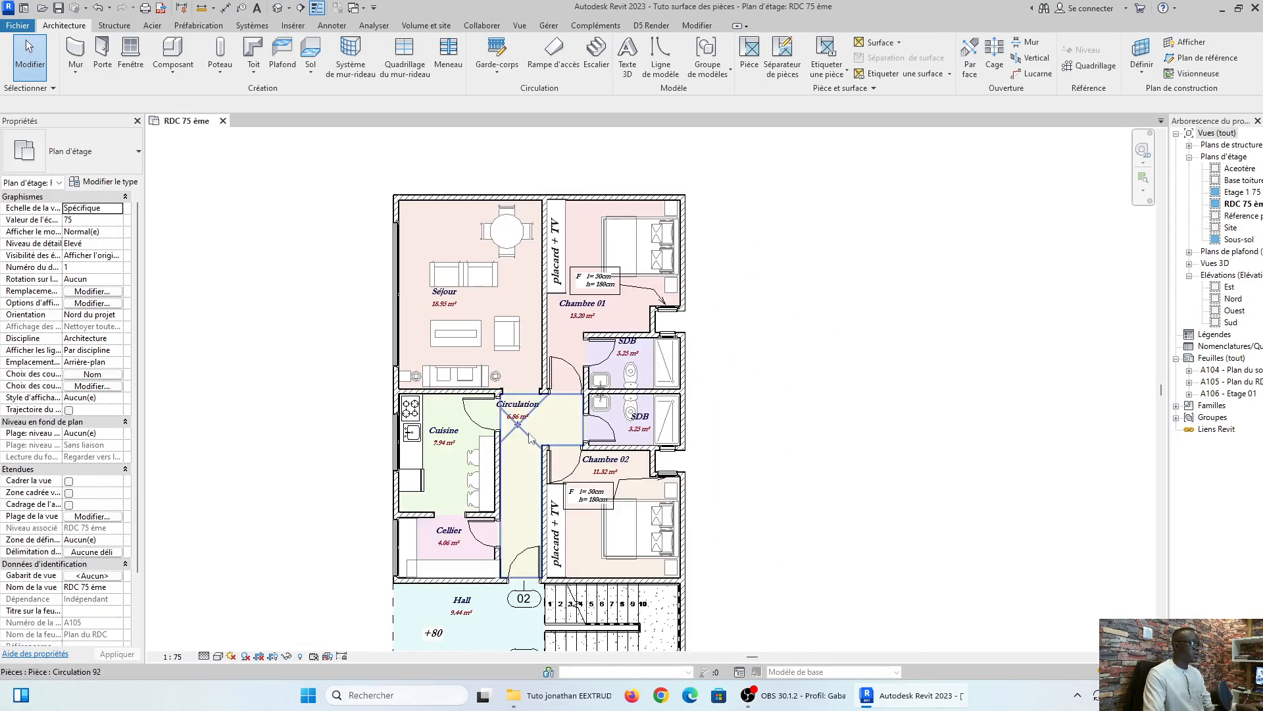
pyautogui.scroll(2, 629, 276)
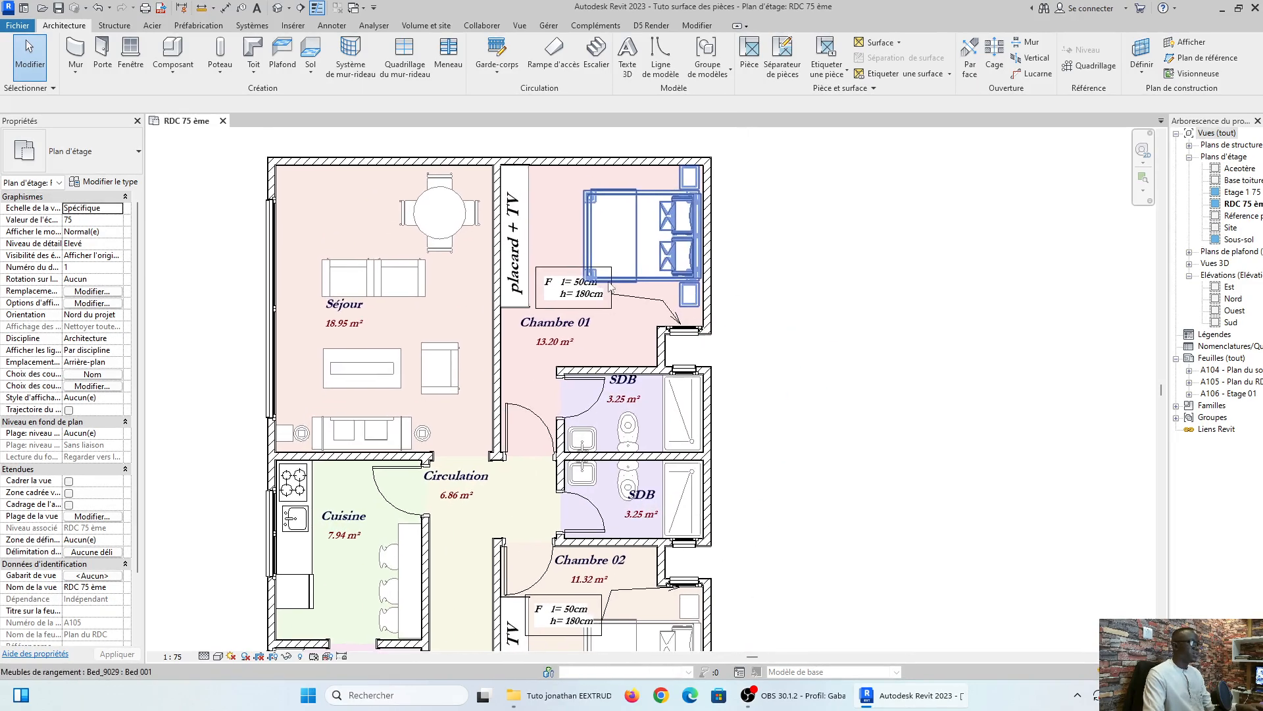
pyautogui.scroll(-2, 614, 236)
pyautogui.moveTo(563, 490); pyautogui.dragTo(562, 393, button='middle')
pyautogui.scroll(1, 563, 393)
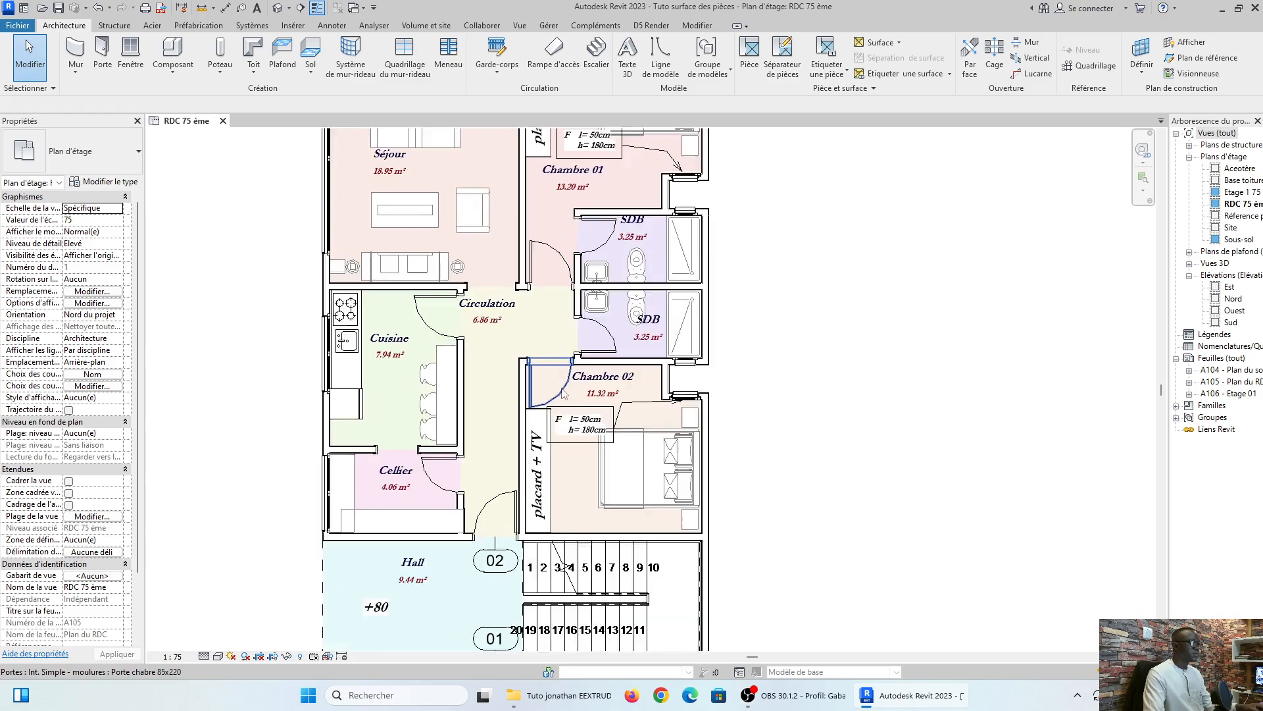
# Examine the bedrooms, the two SDB rooms and the overall wall layout of apartment 02.
pyautogui.scroll(2, 572, 402)
pyautogui.scroll(-1, 644, 431)
pyautogui.moveTo(645, 431); pyautogui.dragTo(641, 619, button='middle')
pyautogui.scroll(2, 602, 319)
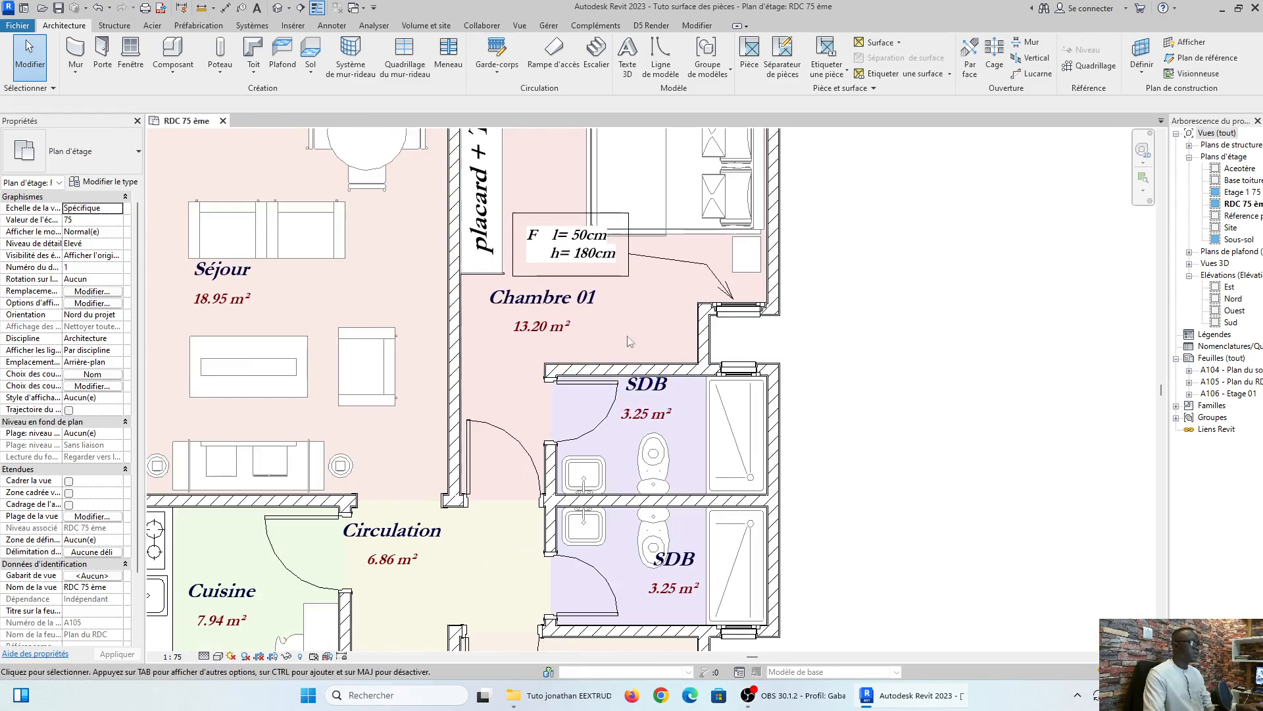
pyautogui.scroll(-2, 629, 341)
pyautogui.moveTo(582, 424); pyautogui.dragTo(581, 317, button='middle')
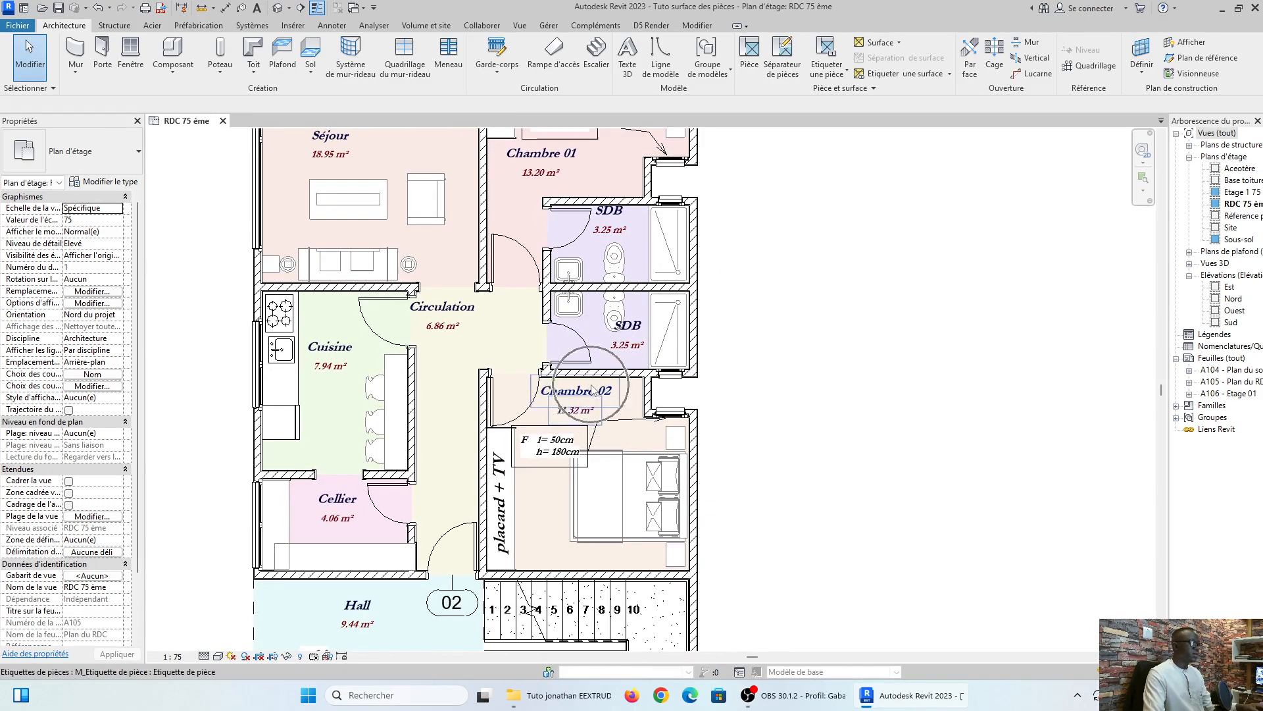
pyautogui.scroll(1, 605, 324)
pyautogui.scroll(-3, 472, 327)
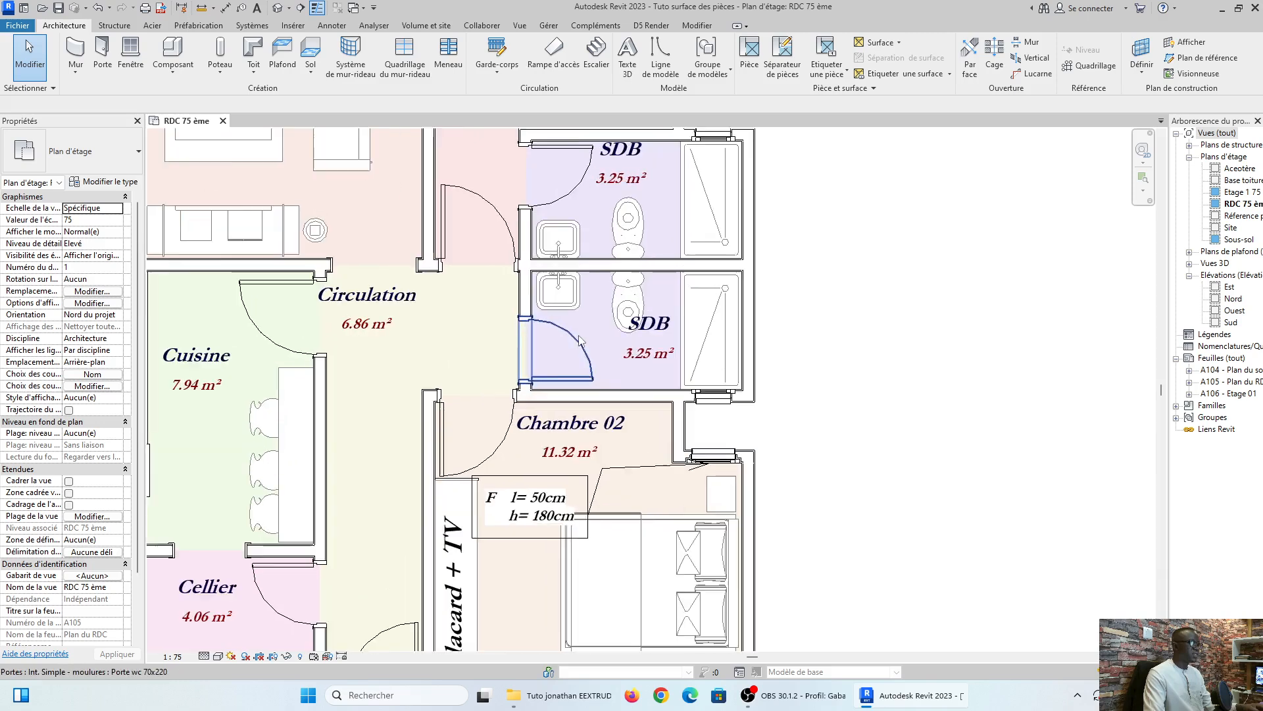
pyautogui.scroll(2, 517, 434)
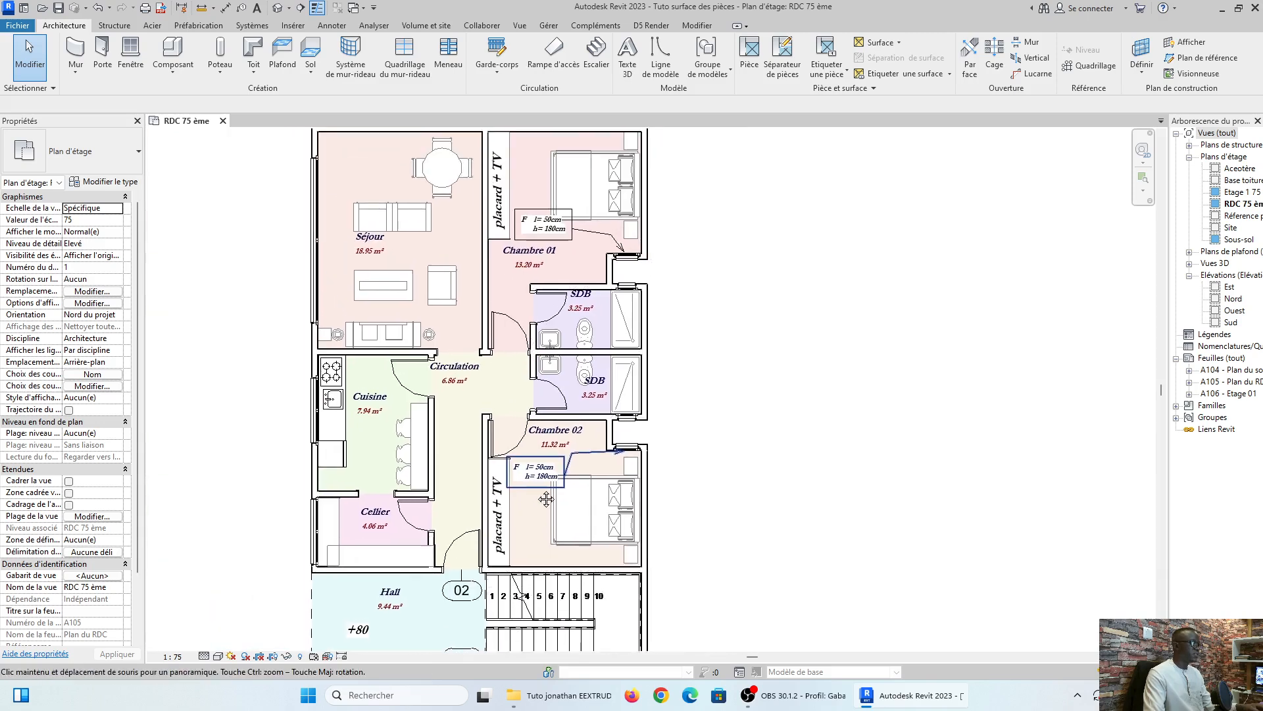
pyautogui.scroll(1, 543, 437)
pyautogui.scroll(-2, 544, 437)
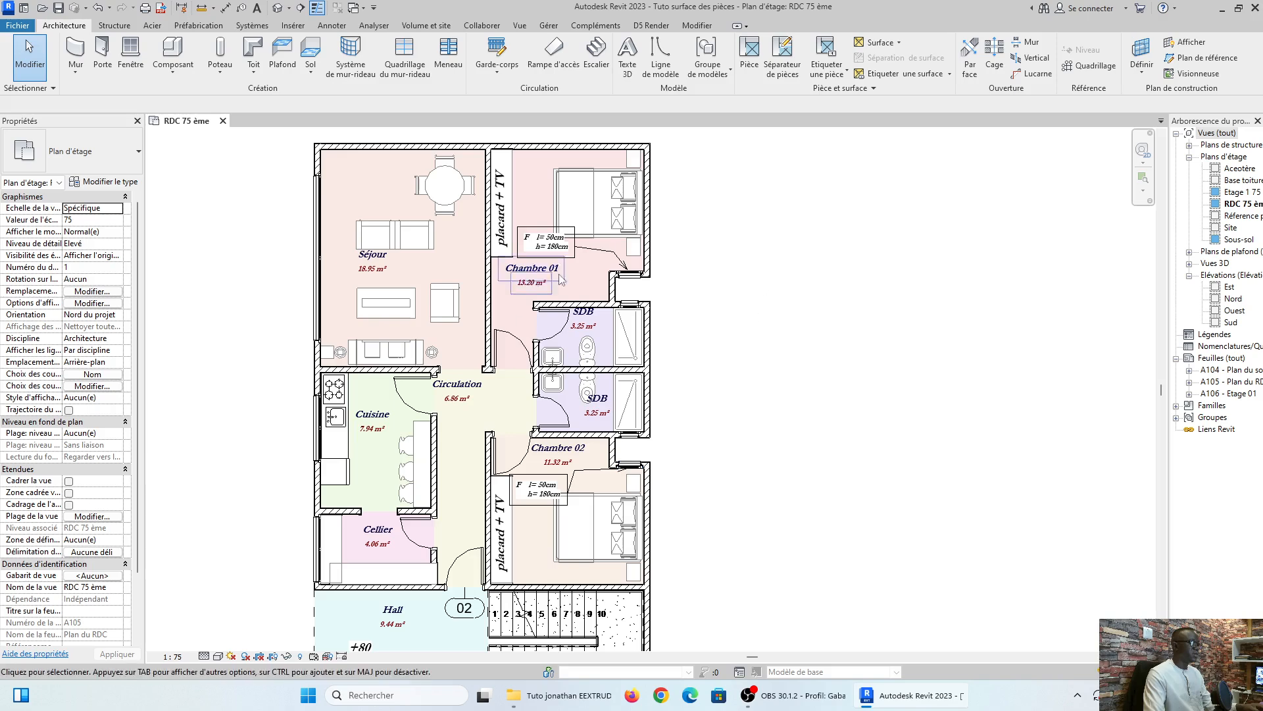
pyautogui.scroll(1, 428, 175)
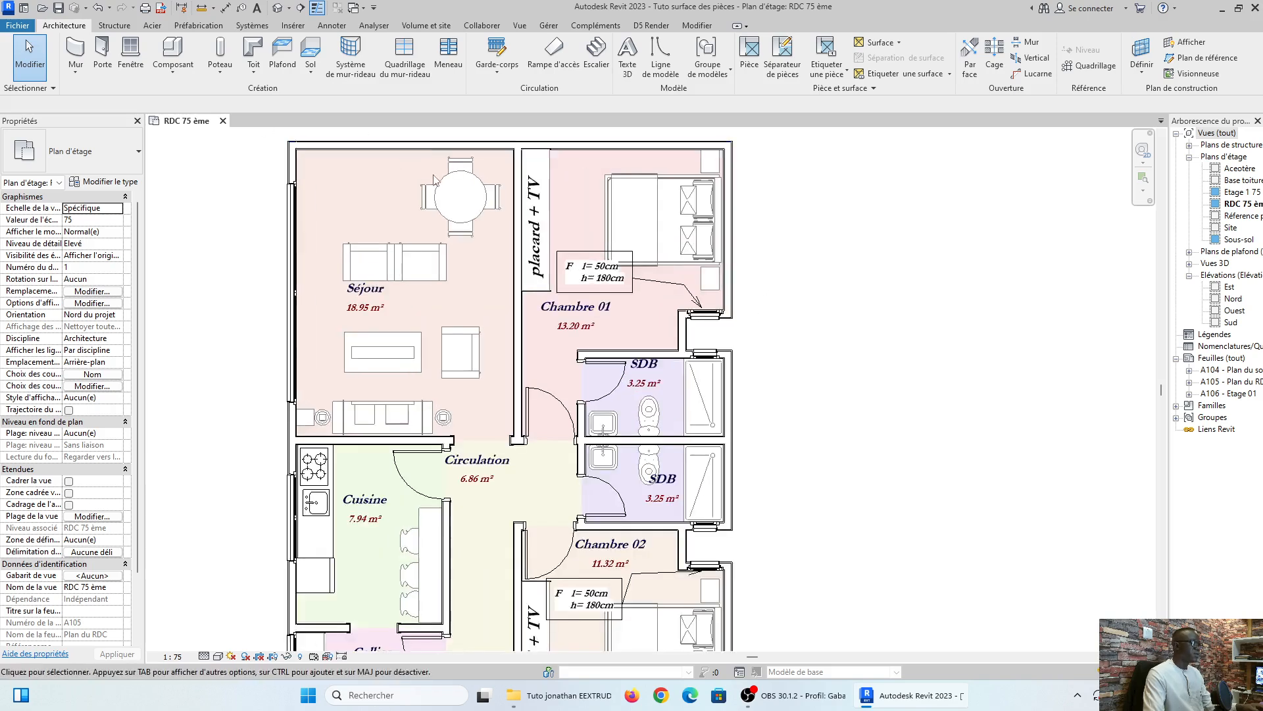
pyautogui.scroll(1, 434, 178)
pyautogui.scroll(-2, 507, 185)
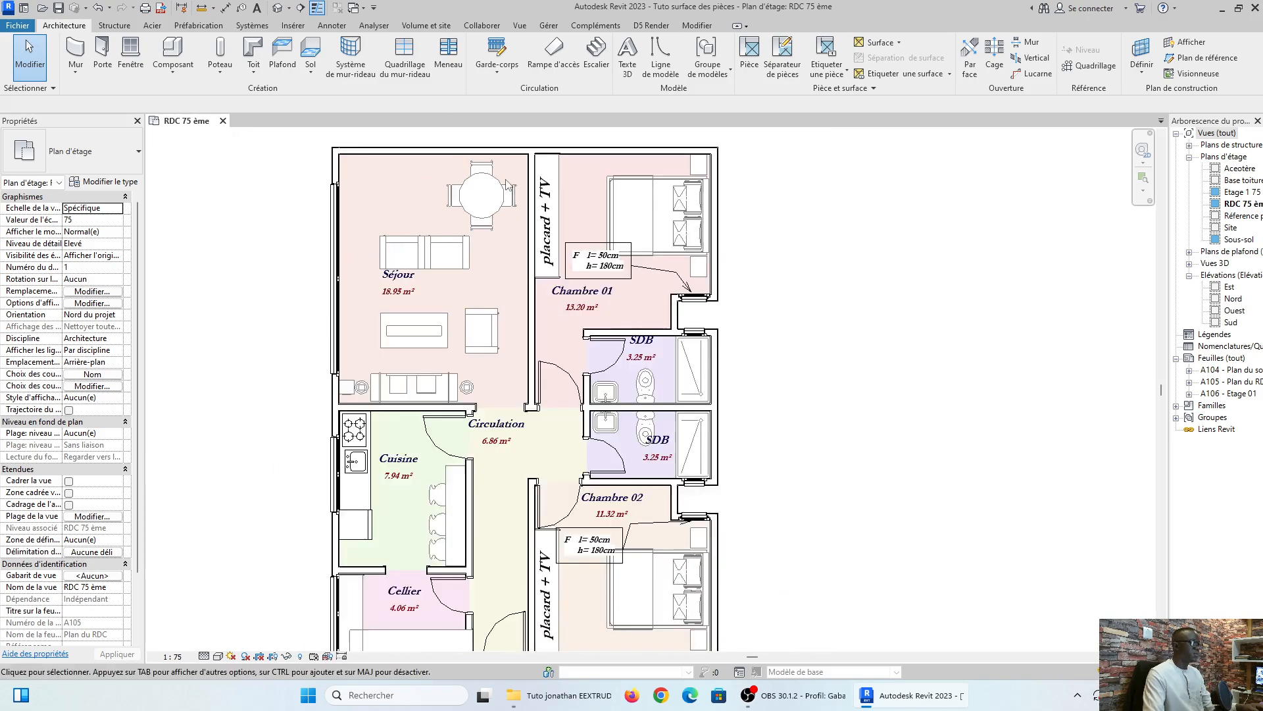
pyautogui.scroll(-3, 504, 187)
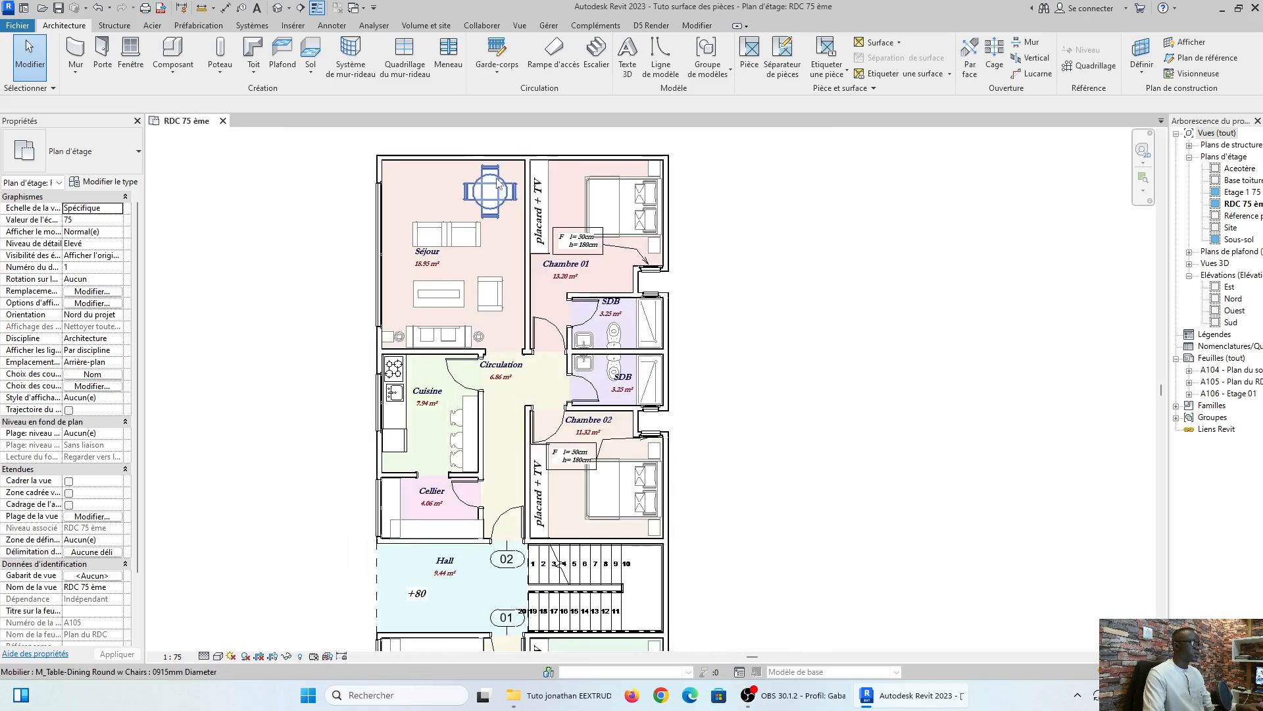
pyautogui.scroll(1, 475, 192)
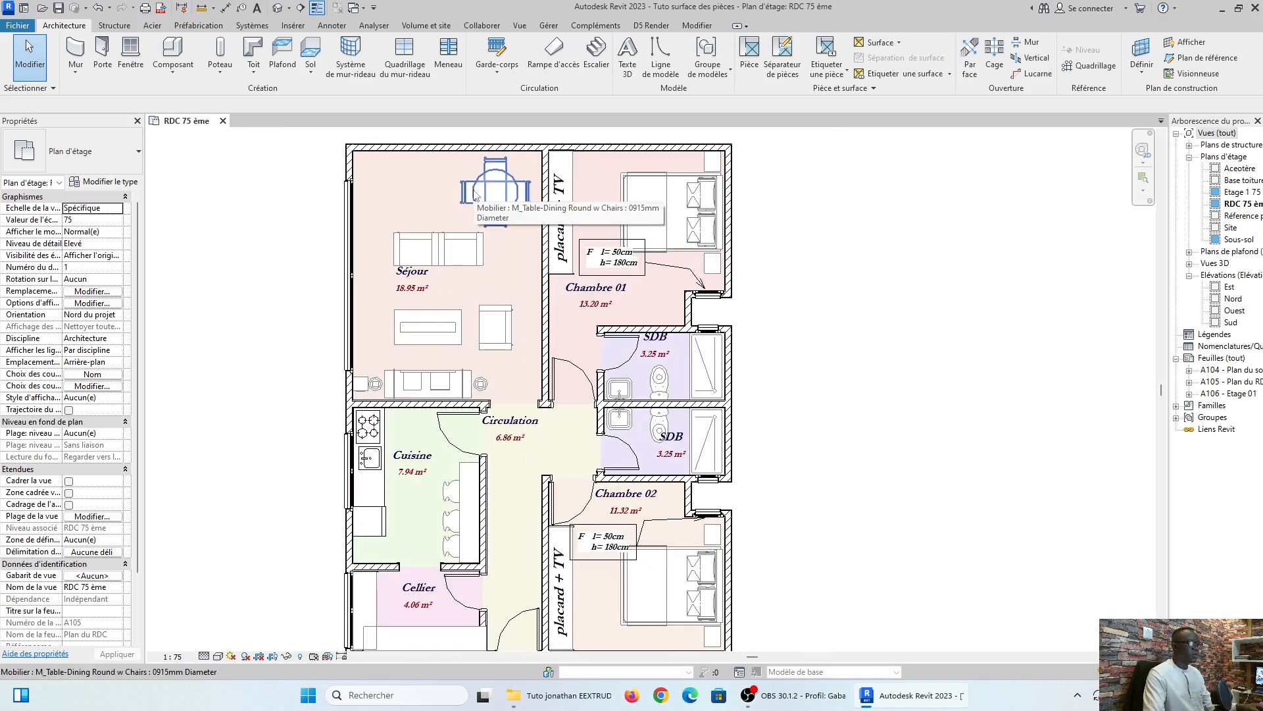
pyautogui.scroll(-1, 475, 193)
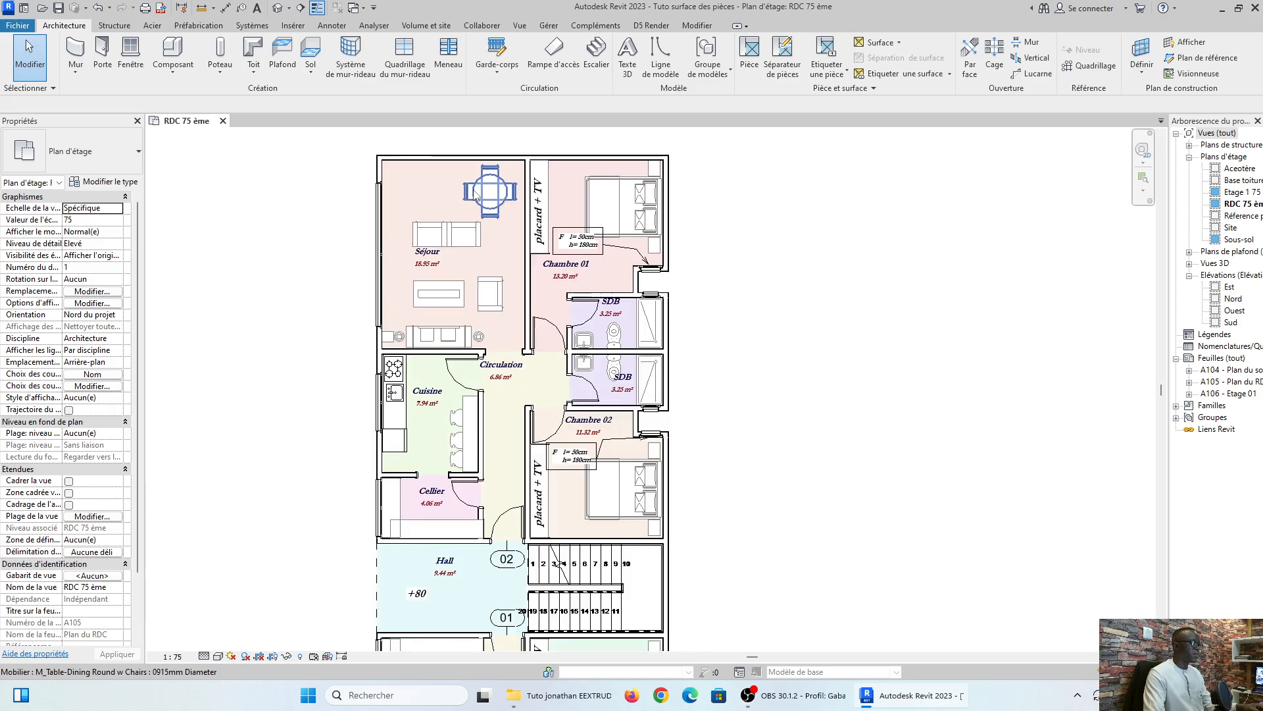
pyautogui.scroll(1, 475, 192)
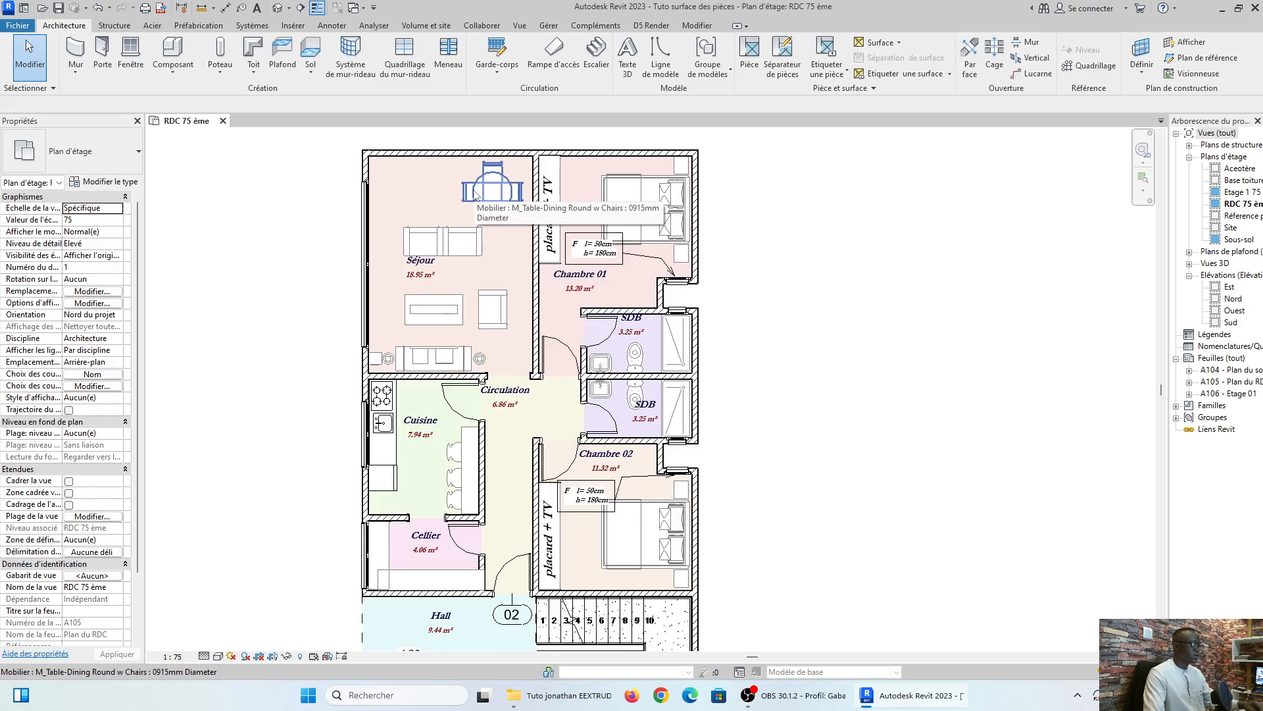
pyautogui.press('d')
pyautogui.press('i')
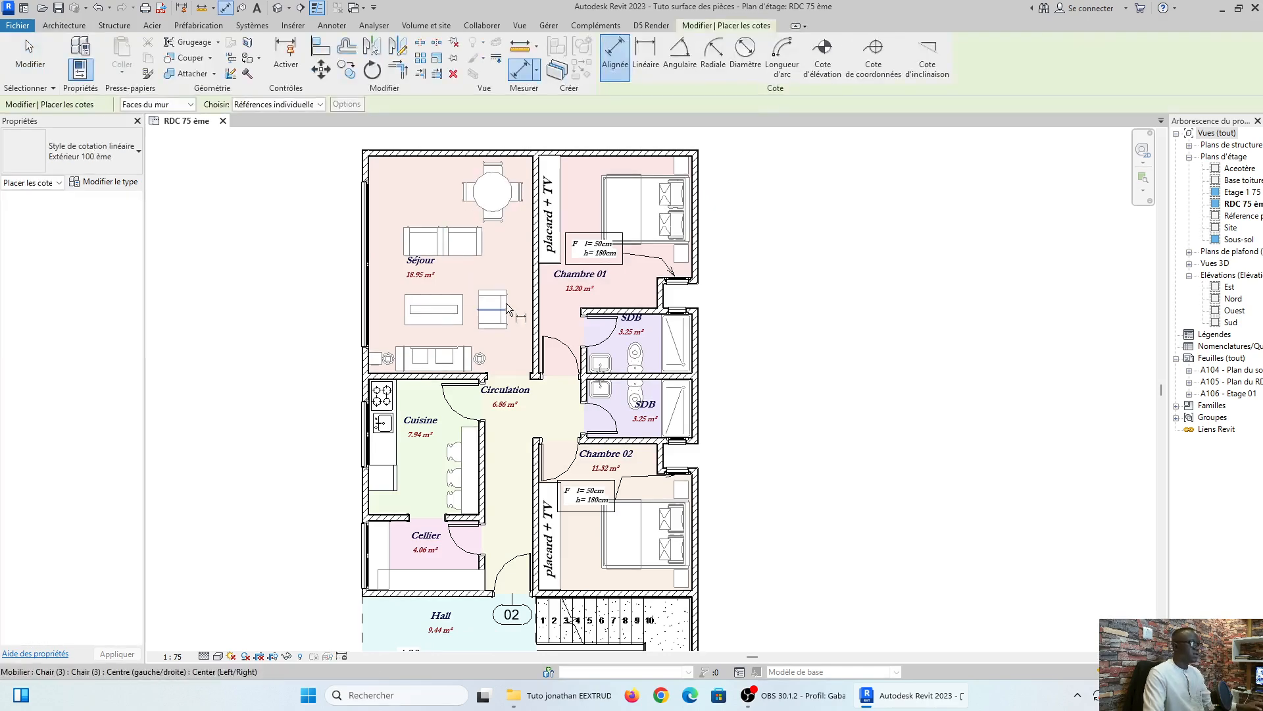
pyautogui.scroll(4, 490, 260)
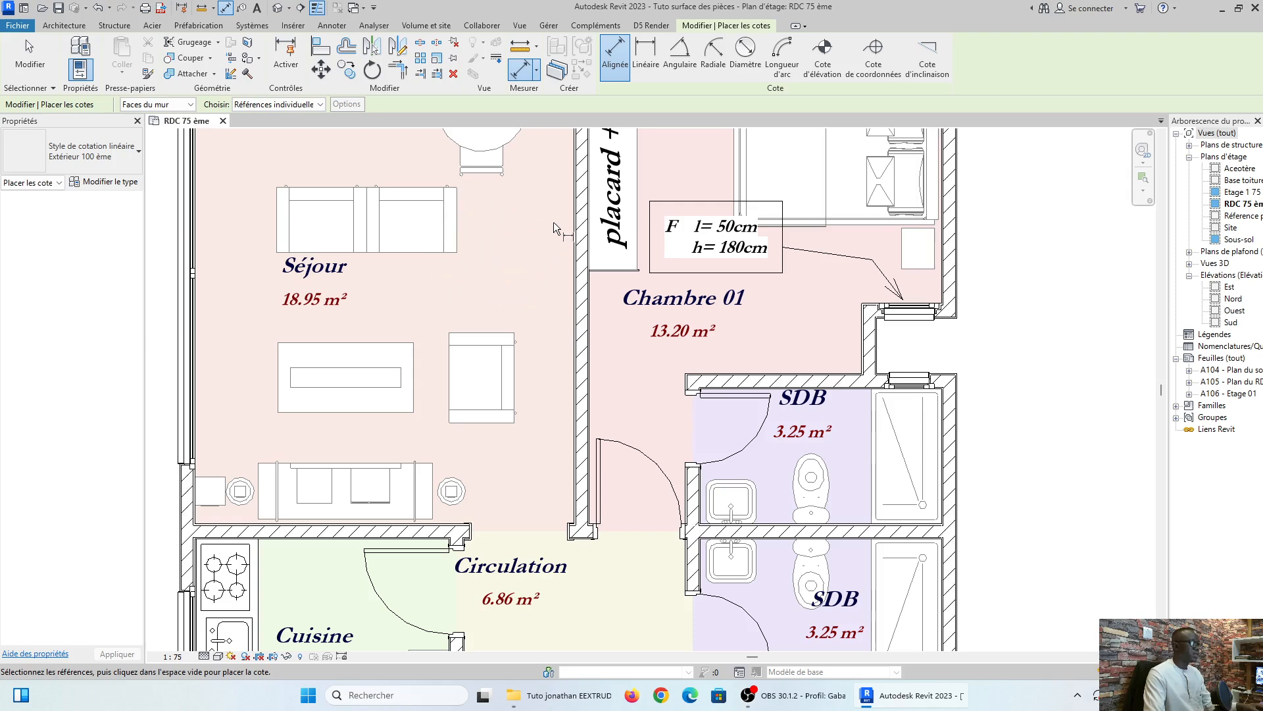
pyautogui.scroll(-5, 530, 233)
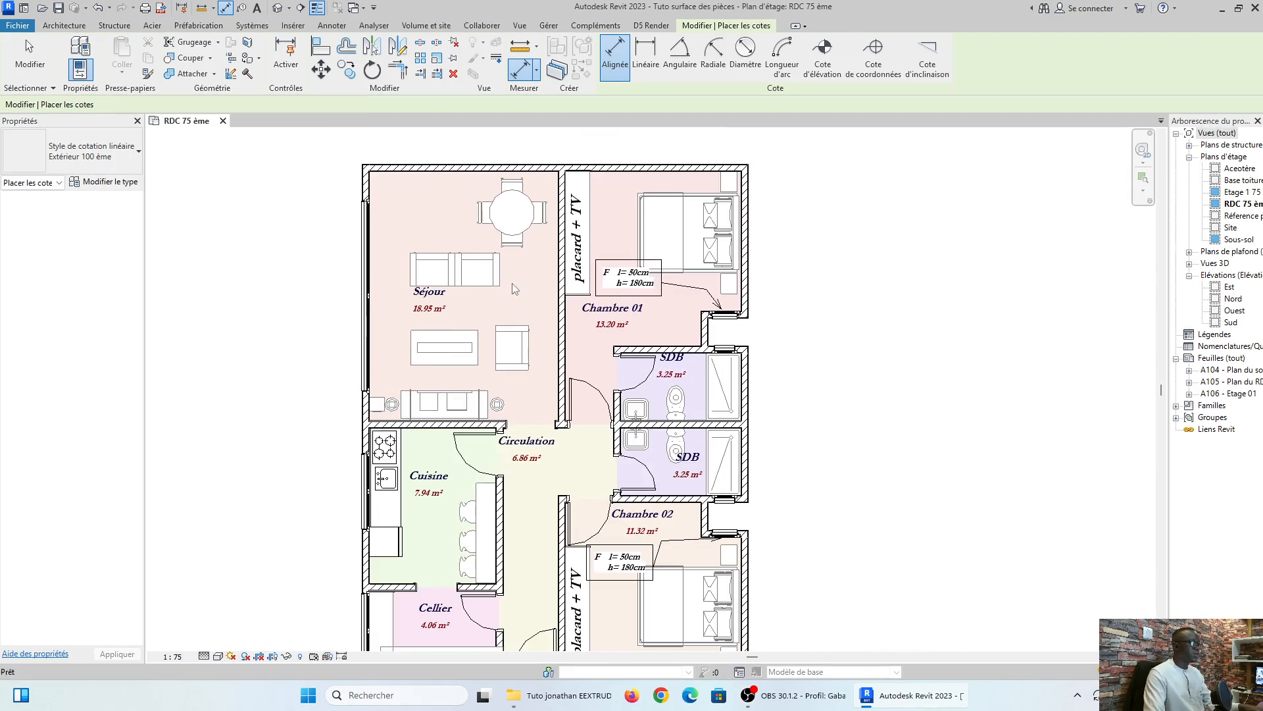
pyautogui.press('Escape')
pyautogui.press('Escape')
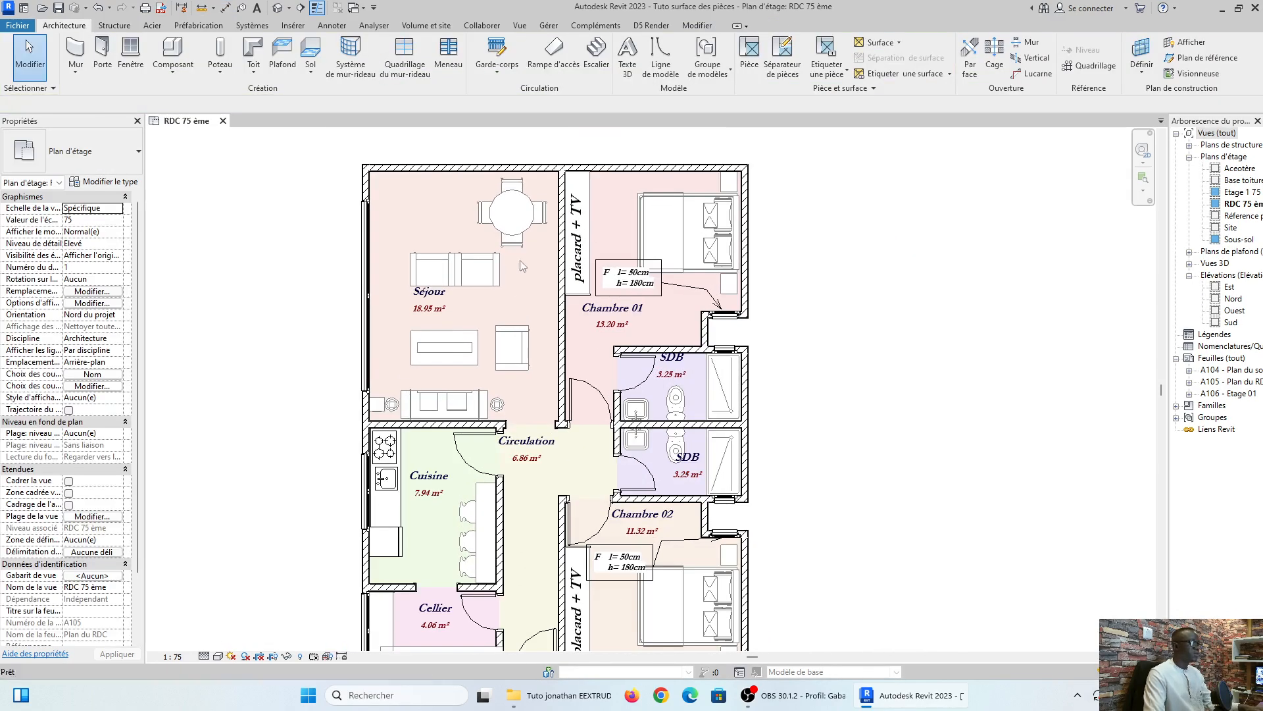
# Start an aligned dimension with the Extérieur 100 ème style near the upper corner of the Séjour.
pyautogui.click(324, 27)
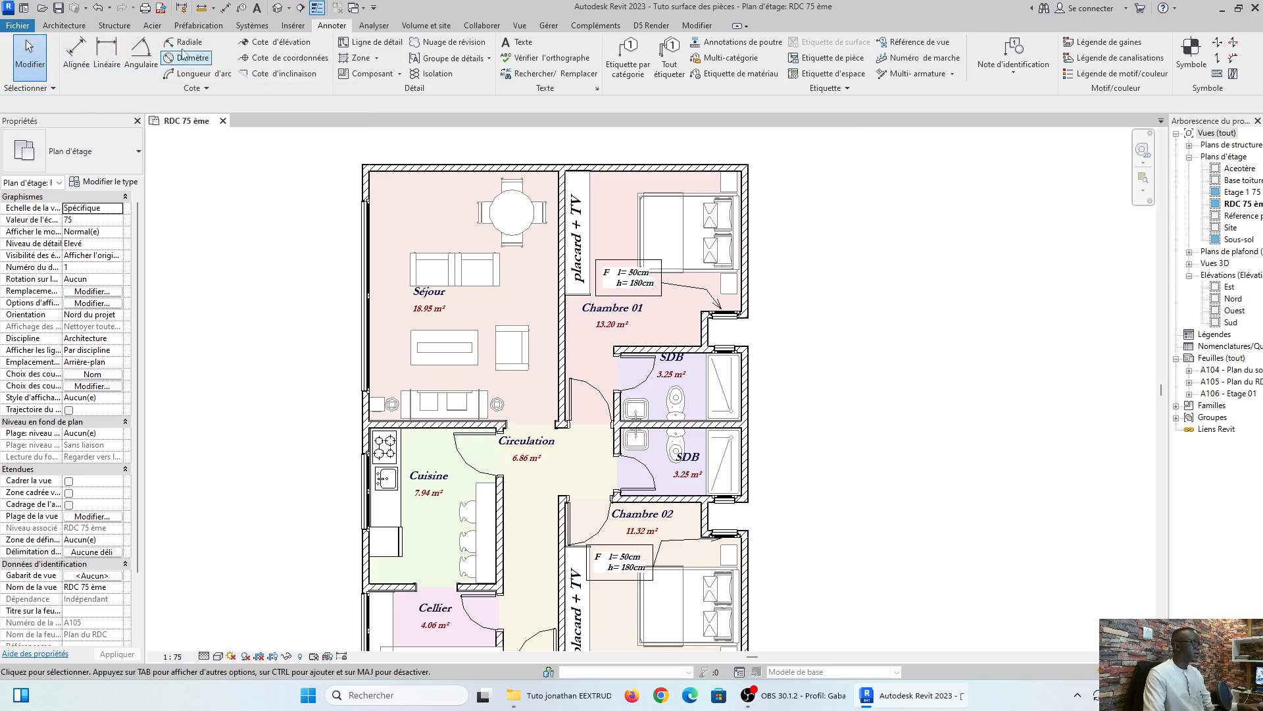
pyautogui.click(198, 43)
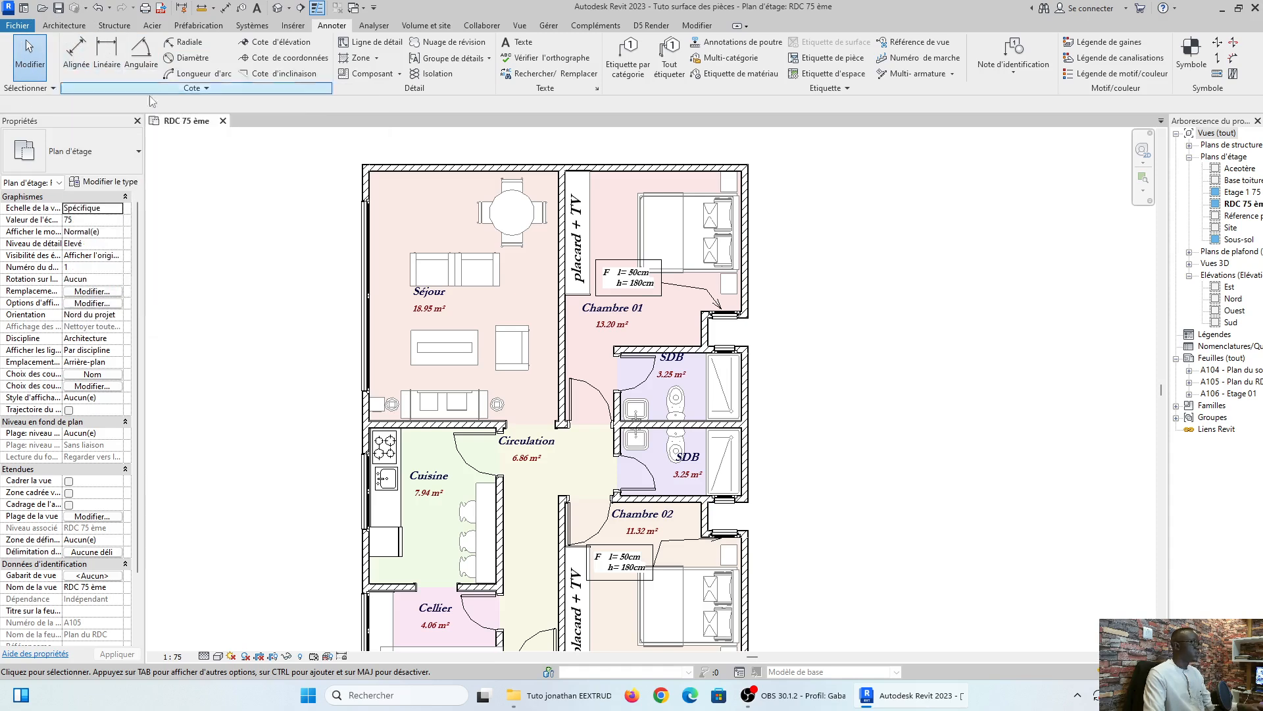
pyautogui.click(77, 60)
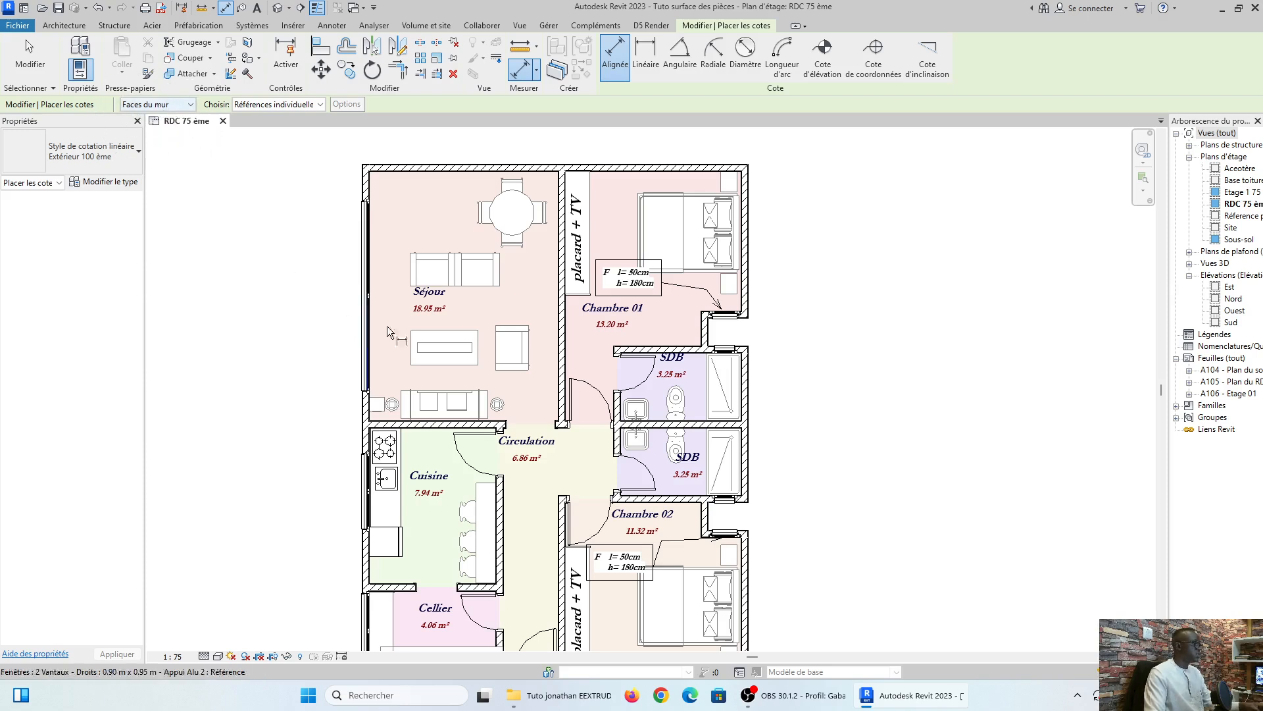
pyautogui.scroll(5, 362, 175)
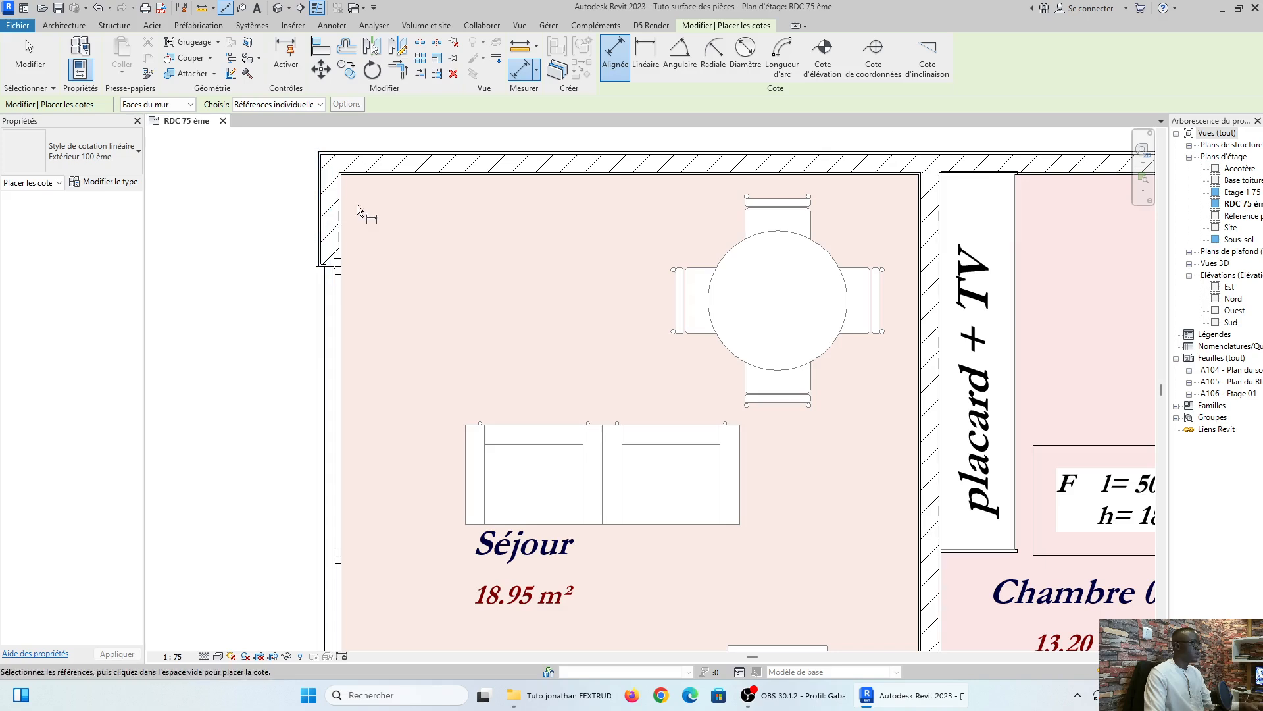
# Try Axes du mur as the wall reference for the aligned dimension and restore Faces du mur.
pyautogui.click(182, 106)
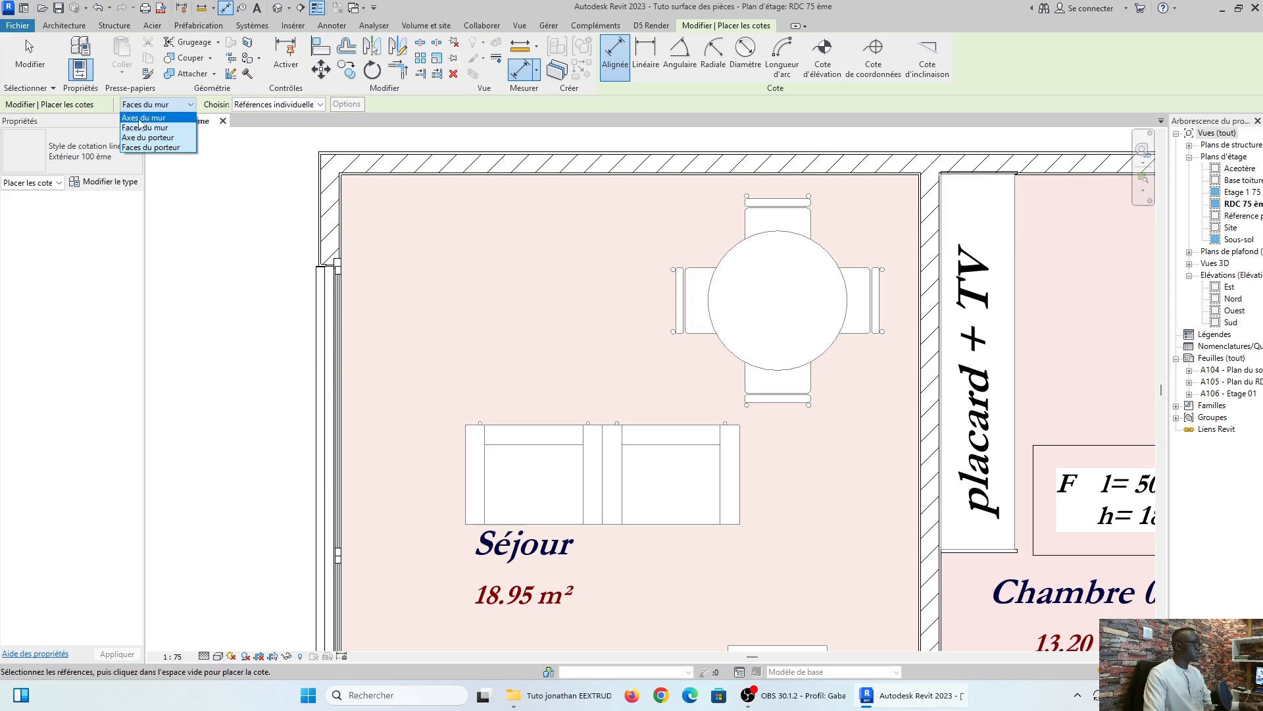
pyautogui.click(142, 117)
pyautogui.click(331, 215)
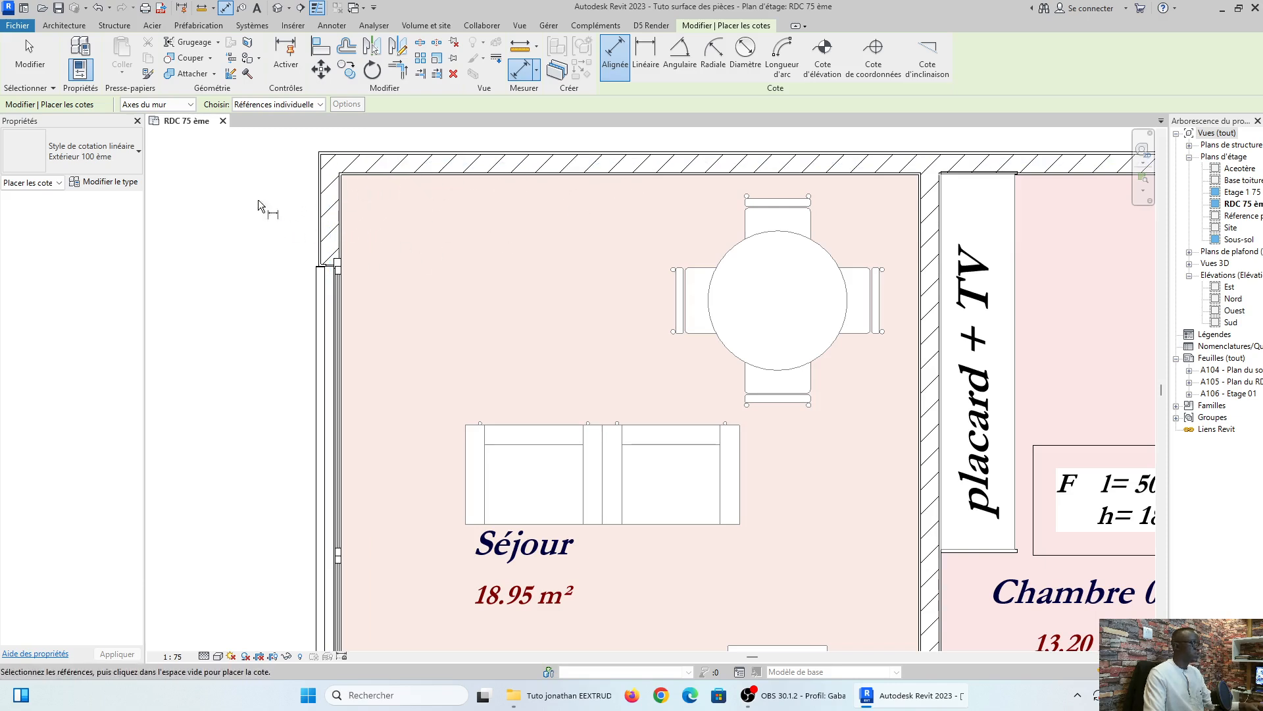
pyautogui.click(181, 109)
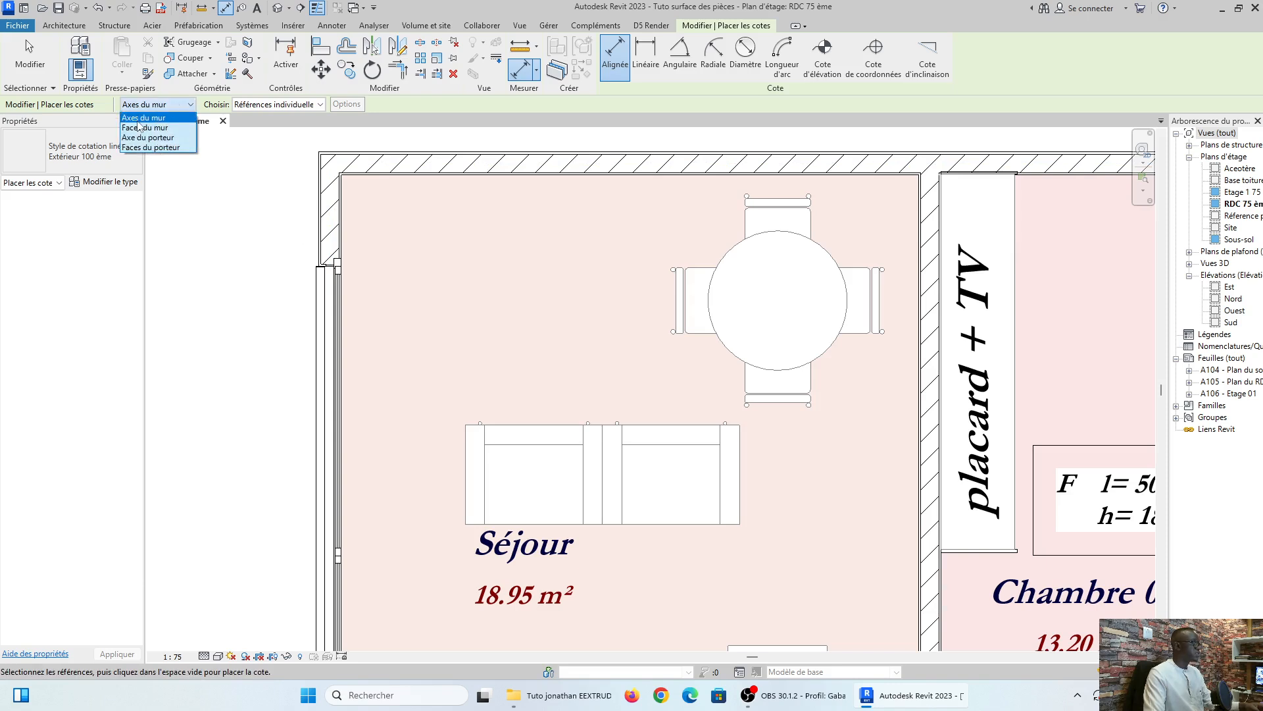
pyautogui.click(140, 121)
pyautogui.scroll(-4, 359, 191)
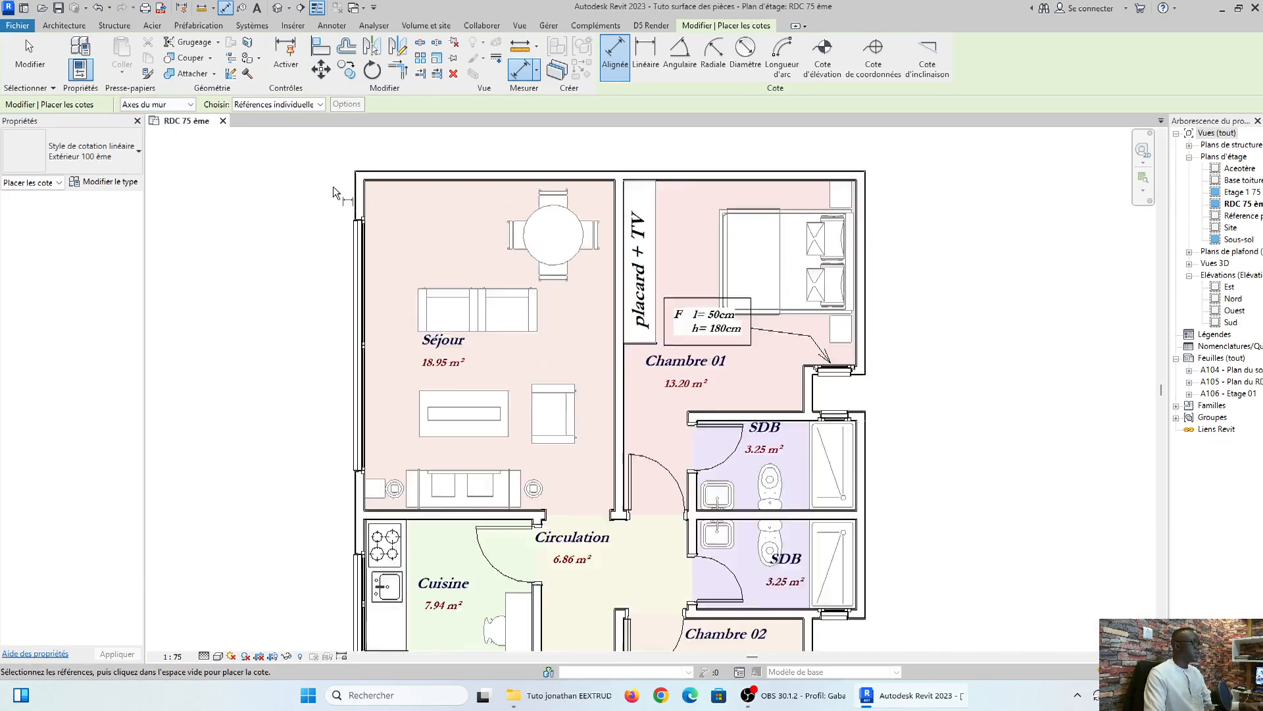
pyautogui.scroll(2, 345, 194)
pyautogui.scroll(2, 348, 196)
pyautogui.click(148, 106)
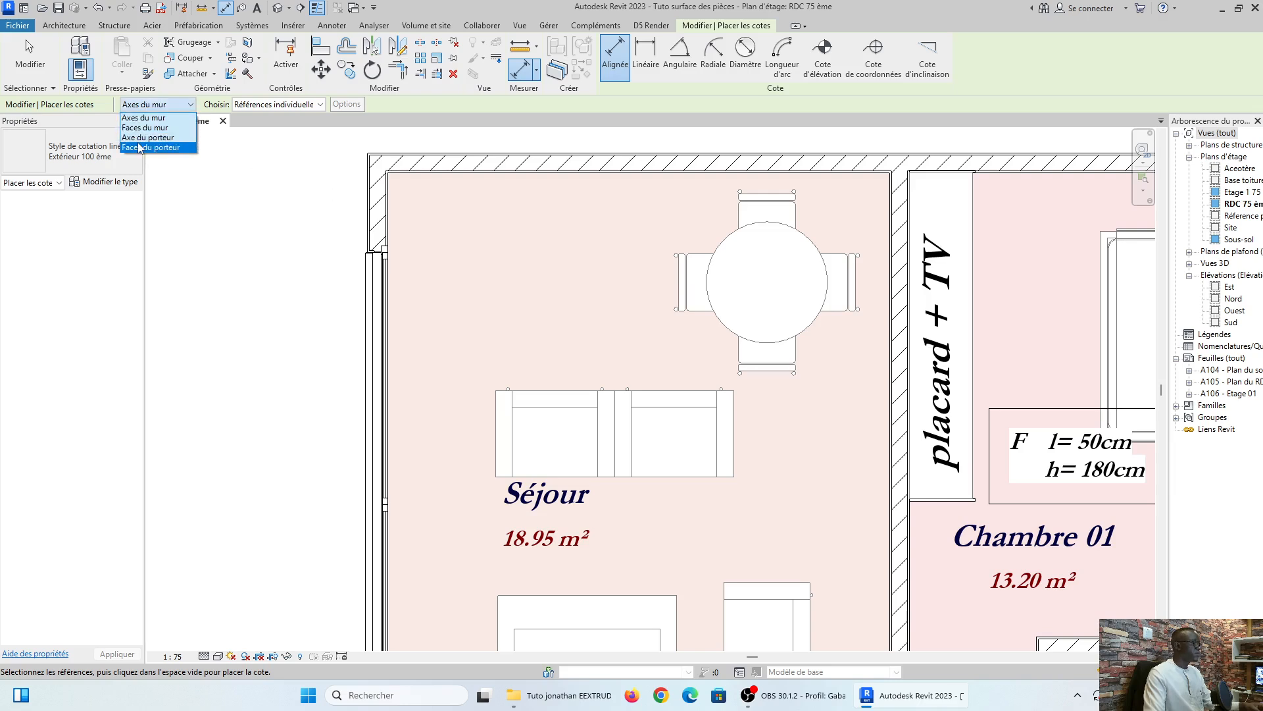
pyautogui.click(145, 127)
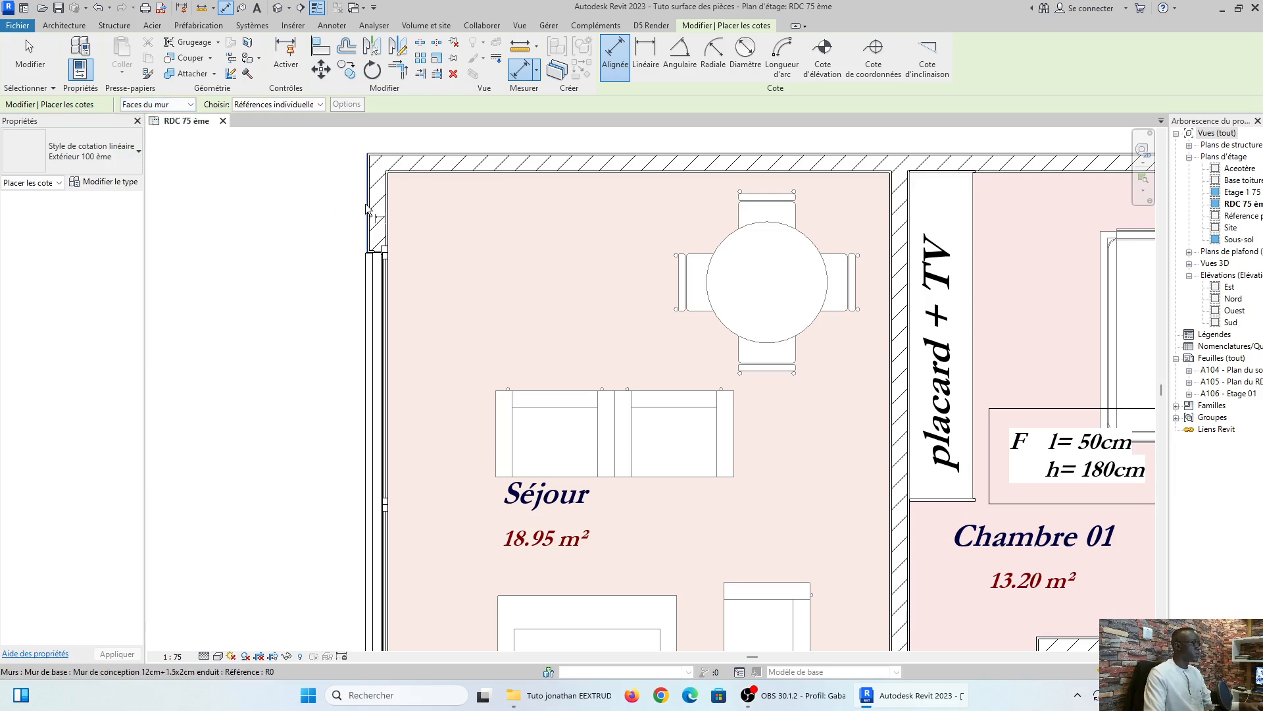
# Examine the available reference selection modes for the aligned dimension.
pyautogui.click(296, 108)
pyautogui.click(296, 110)
pyautogui.click(293, 105)
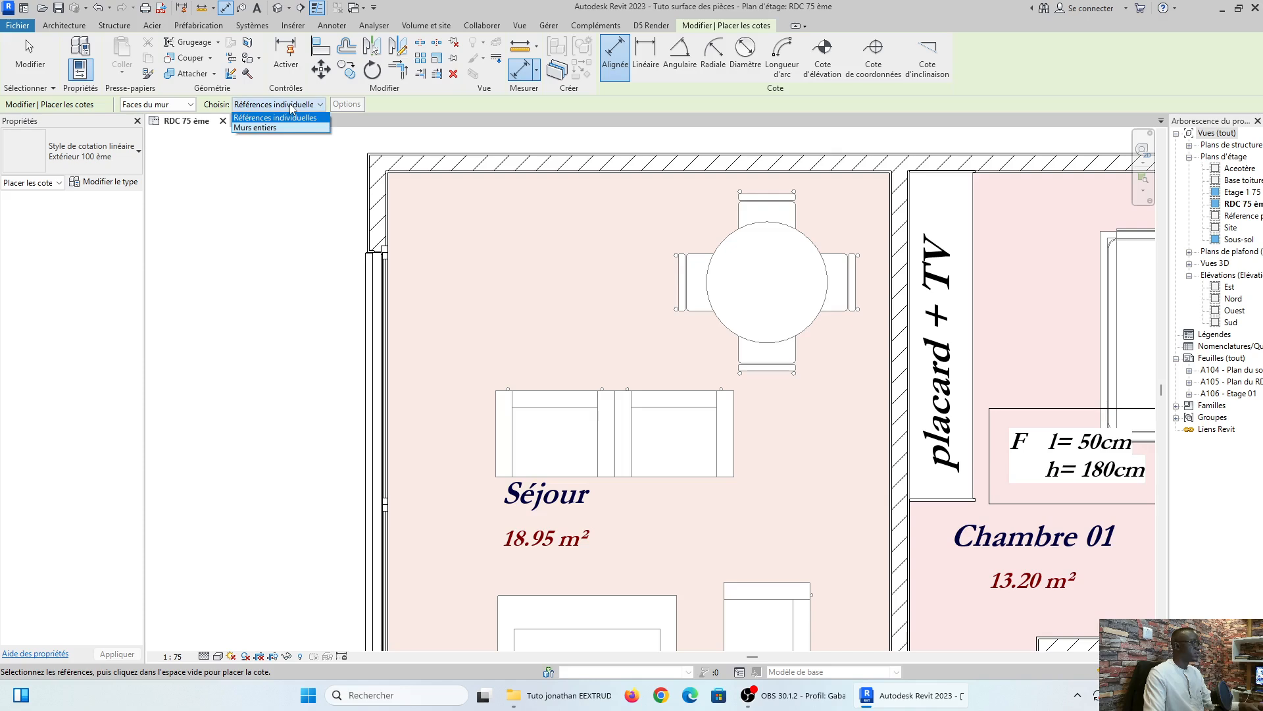
pyautogui.click(293, 106)
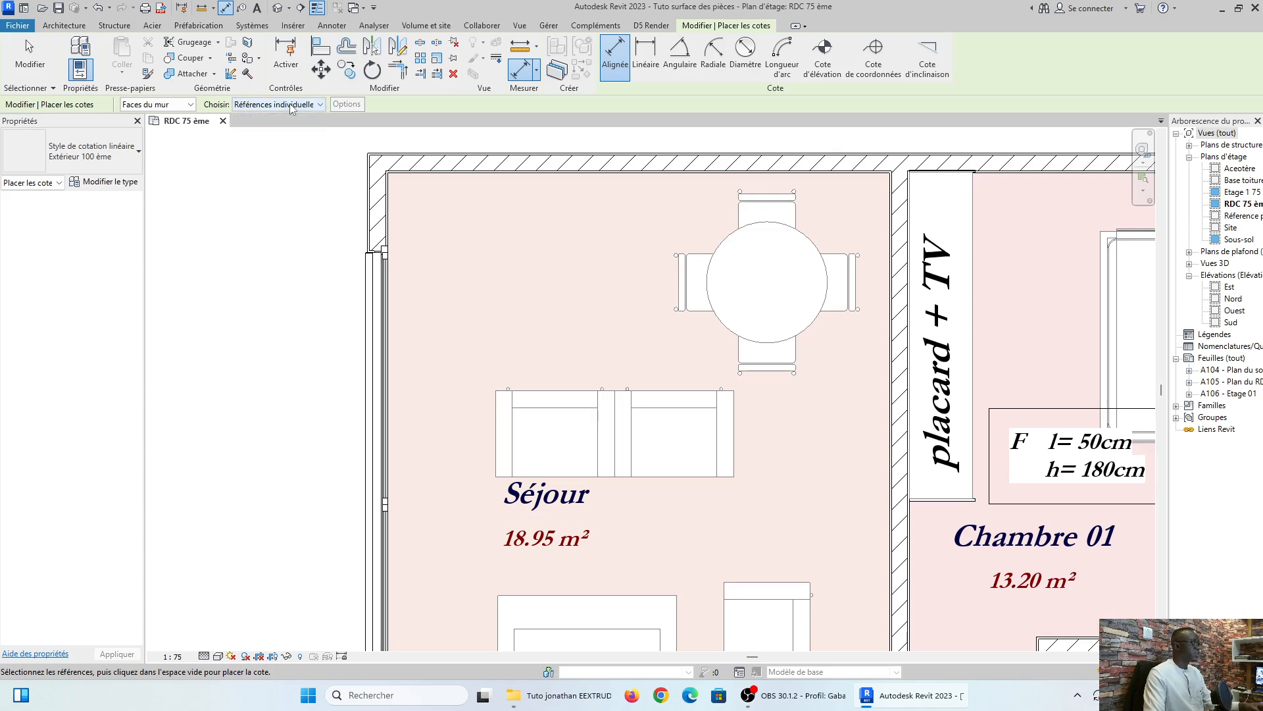
pyautogui.click(292, 106)
pyautogui.click(297, 109)
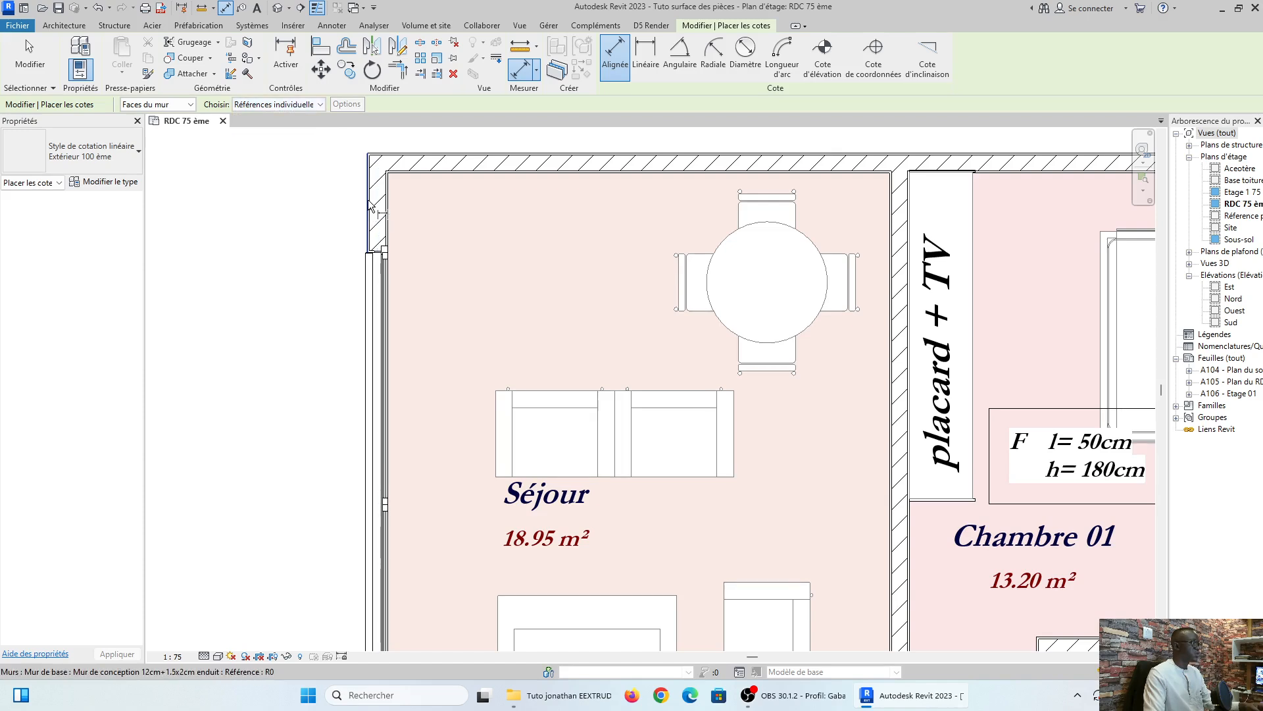
pyautogui.click(370, 210)
pyautogui.scroll(-1, 322, 196)
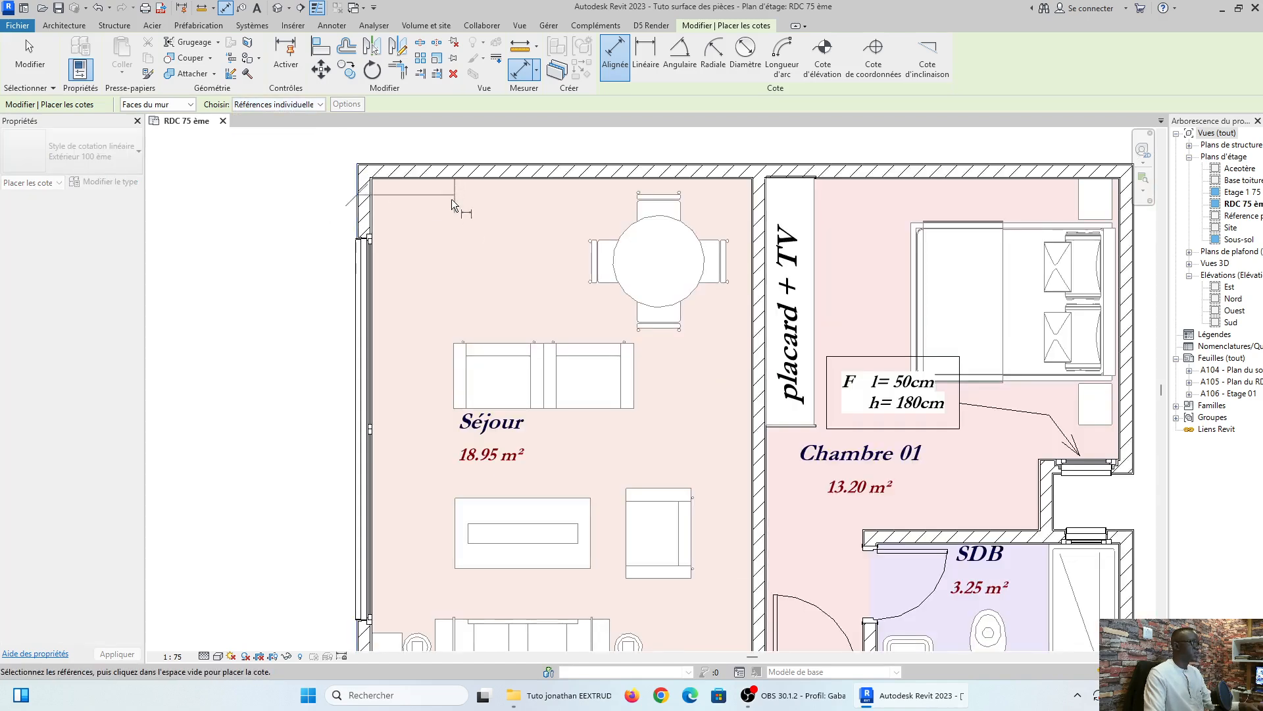
pyautogui.scroll(-3, 457, 208)
pyautogui.scroll(2, 434, 228)
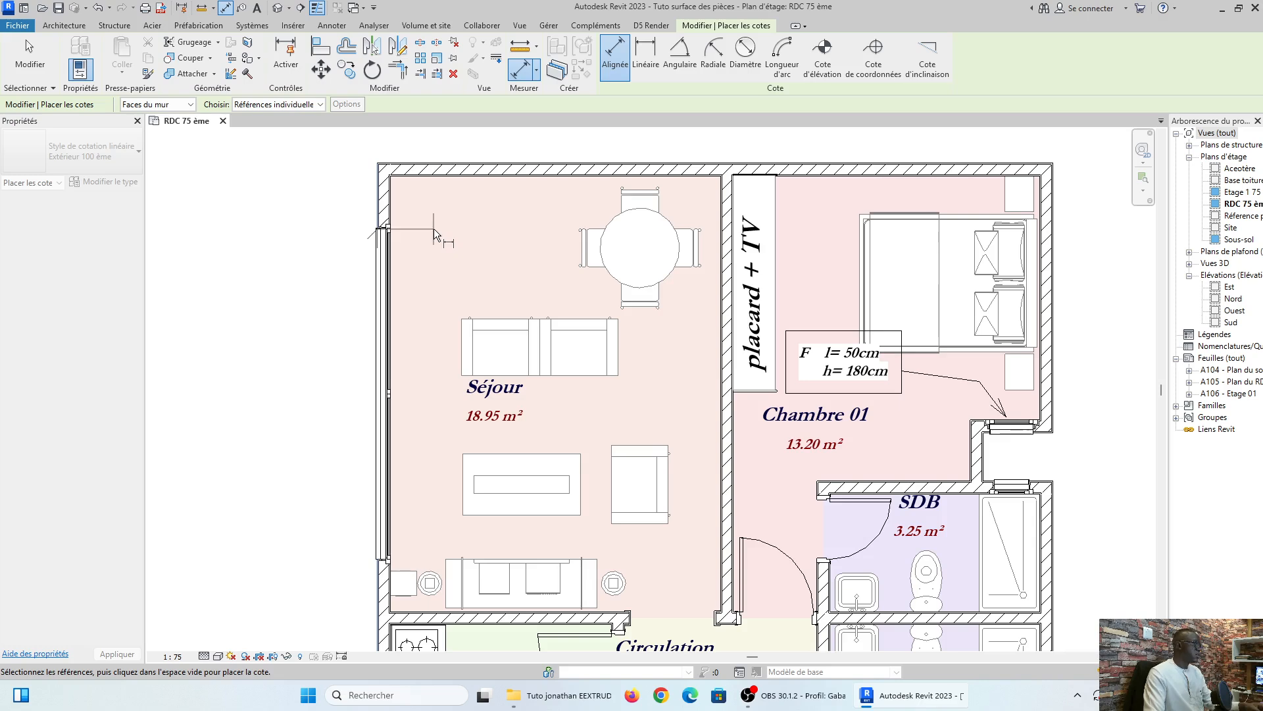
pyautogui.scroll(3, 433, 228)
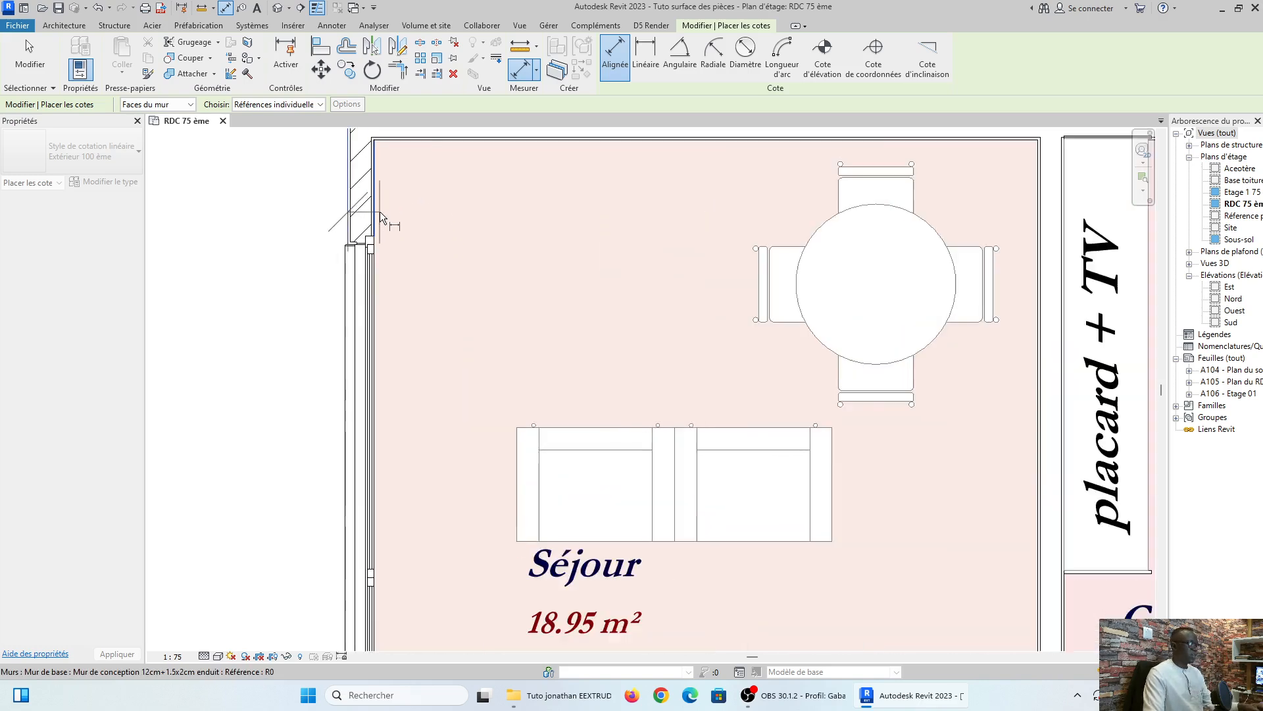
pyautogui.scroll(-3, 381, 217)
pyautogui.scroll(2, 347, 165)
pyautogui.press('Escape')
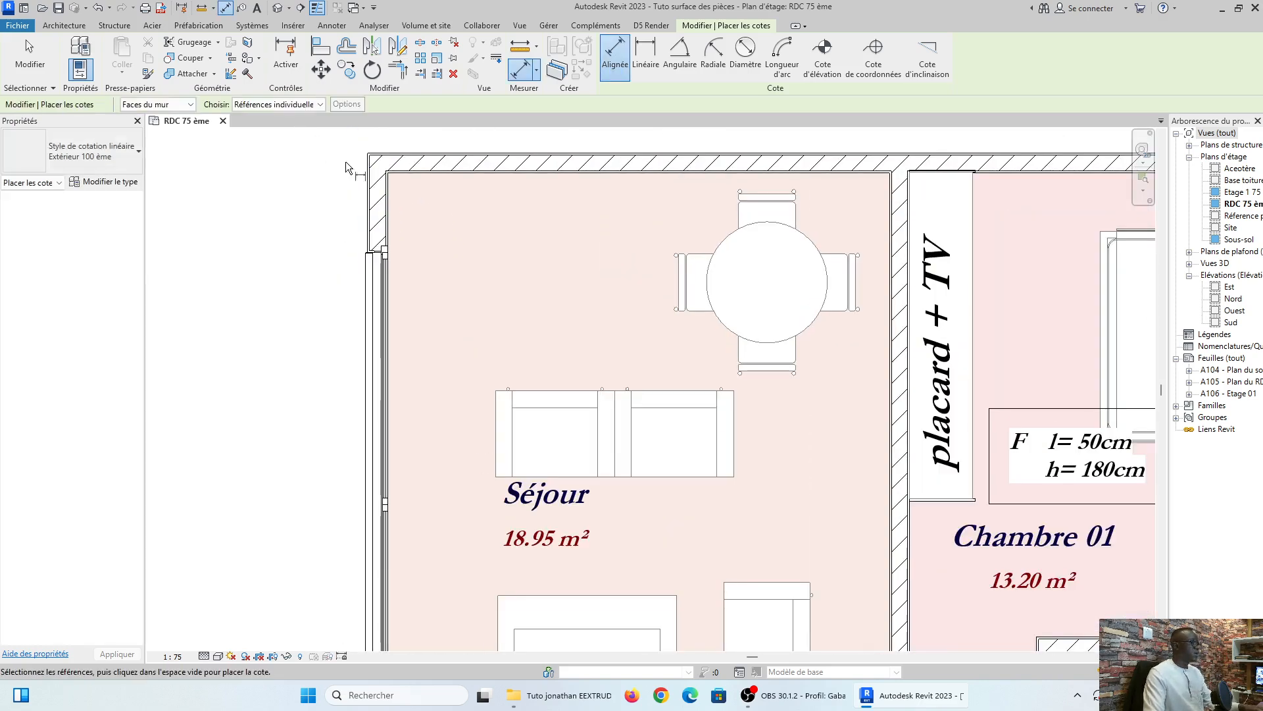
# Begin an aligned dimension string at the apartment's top exterior wall face, picking the edges of the window recess between Chambre 01 and the SDB.
pyautogui.scroll(-5, 478, 204)
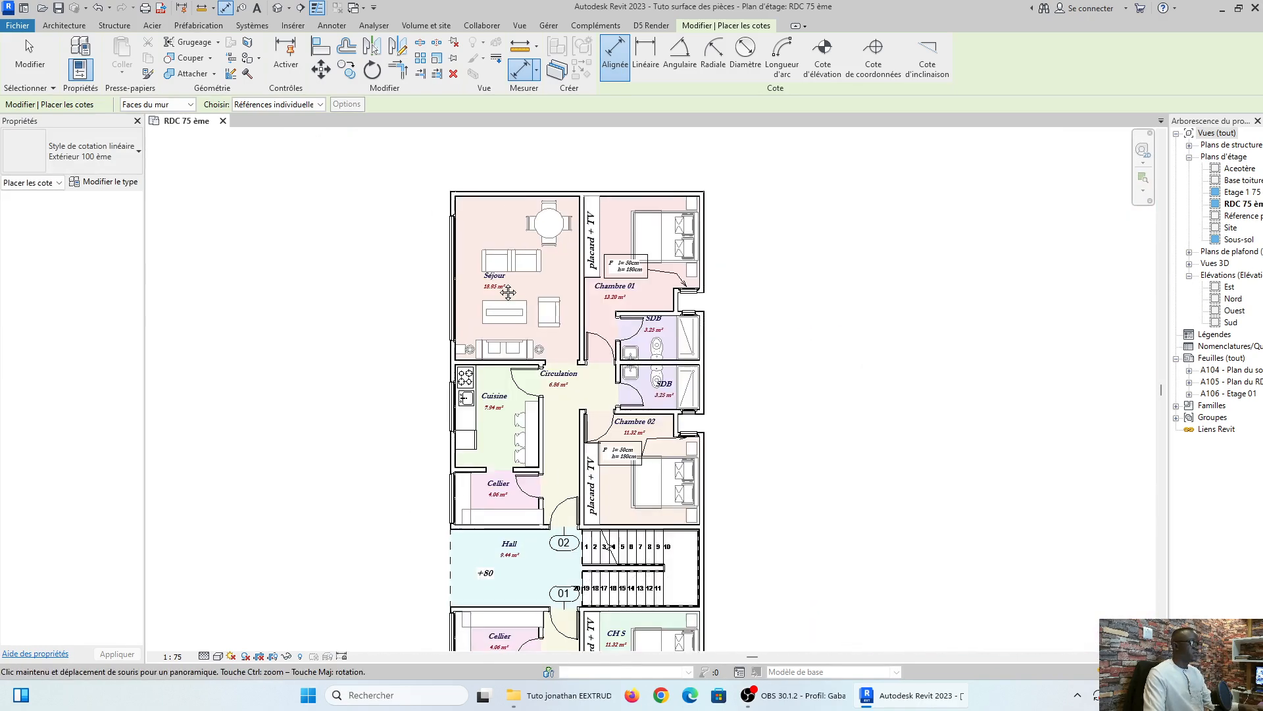
pyautogui.moveTo(508, 292); pyautogui.dragTo(365, 271, button='middle')
pyautogui.scroll(5, 566, 173)
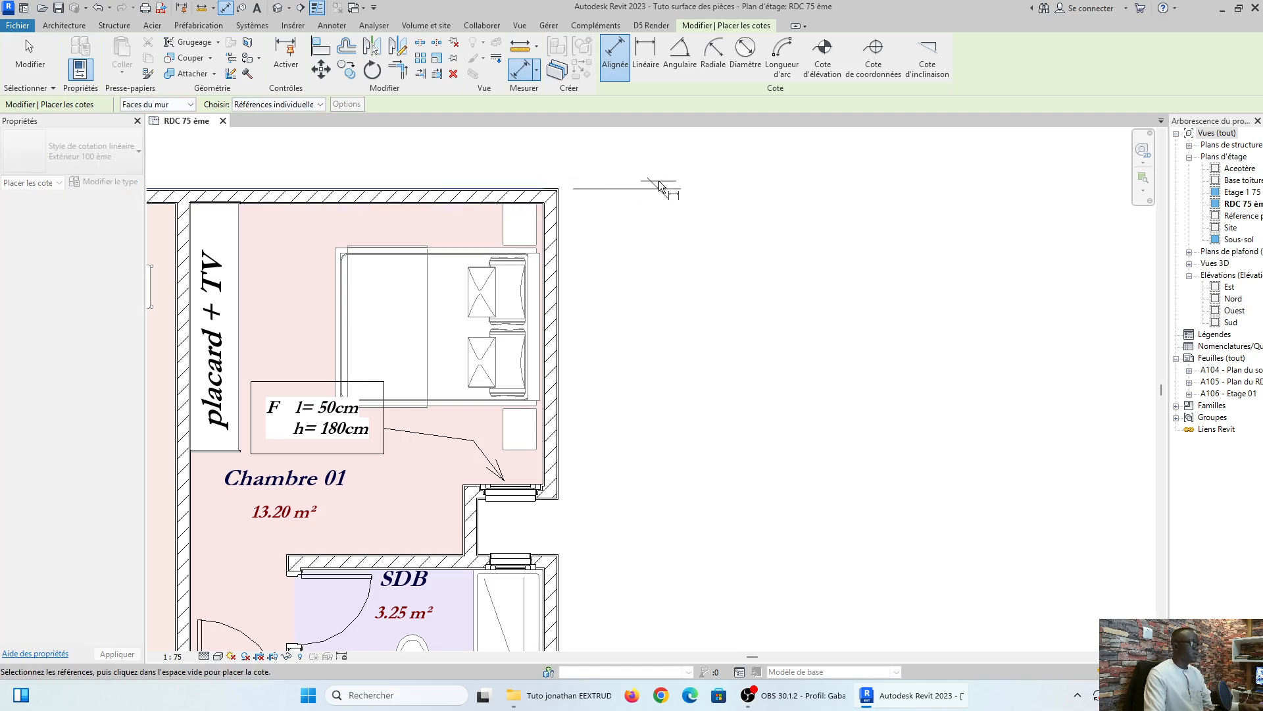
pyautogui.scroll(-4, 601, 415)
pyautogui.scroll(2, 596, 358)
pyautogui.click(597, 352)
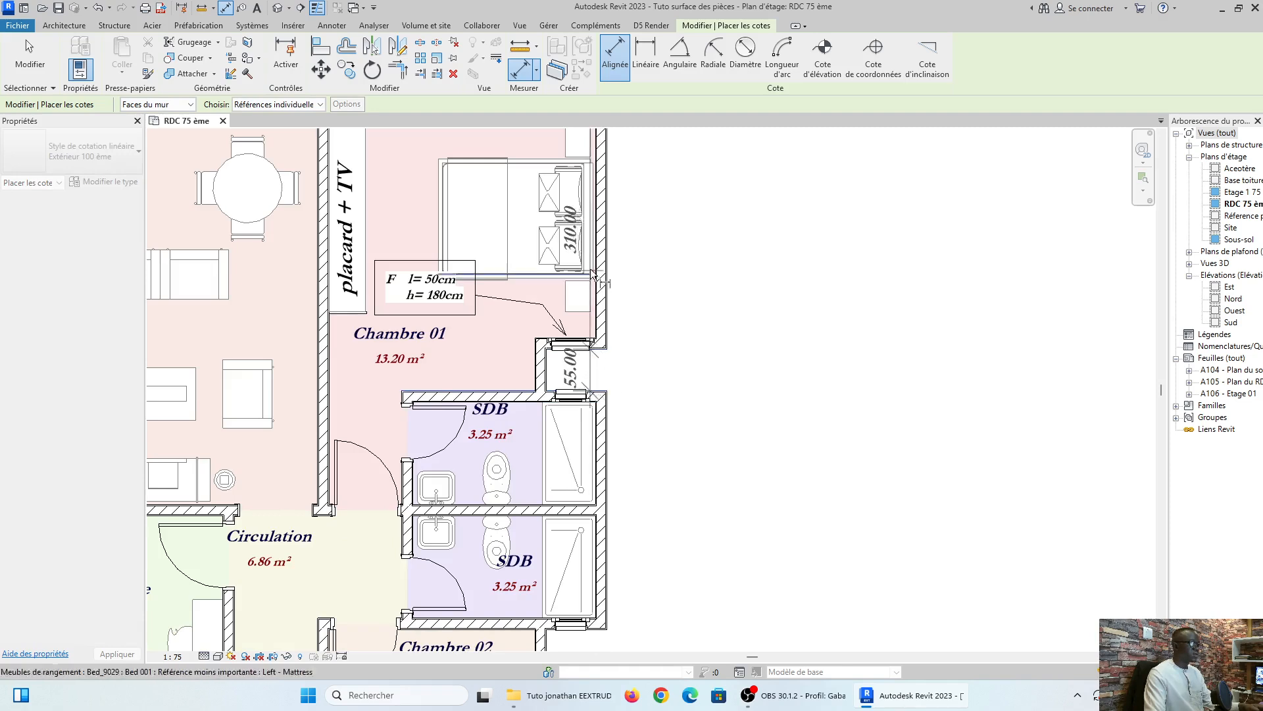
# Continue the string past the lower SDB to the staircase-side wall face of Chambre 02 and place it outside the right exterior wall.
pyautogui.scroll(-4, 600, 393)
pyautogui.scroll(3, 634, 245)
pyautogui.scroll(2, 536, 225)
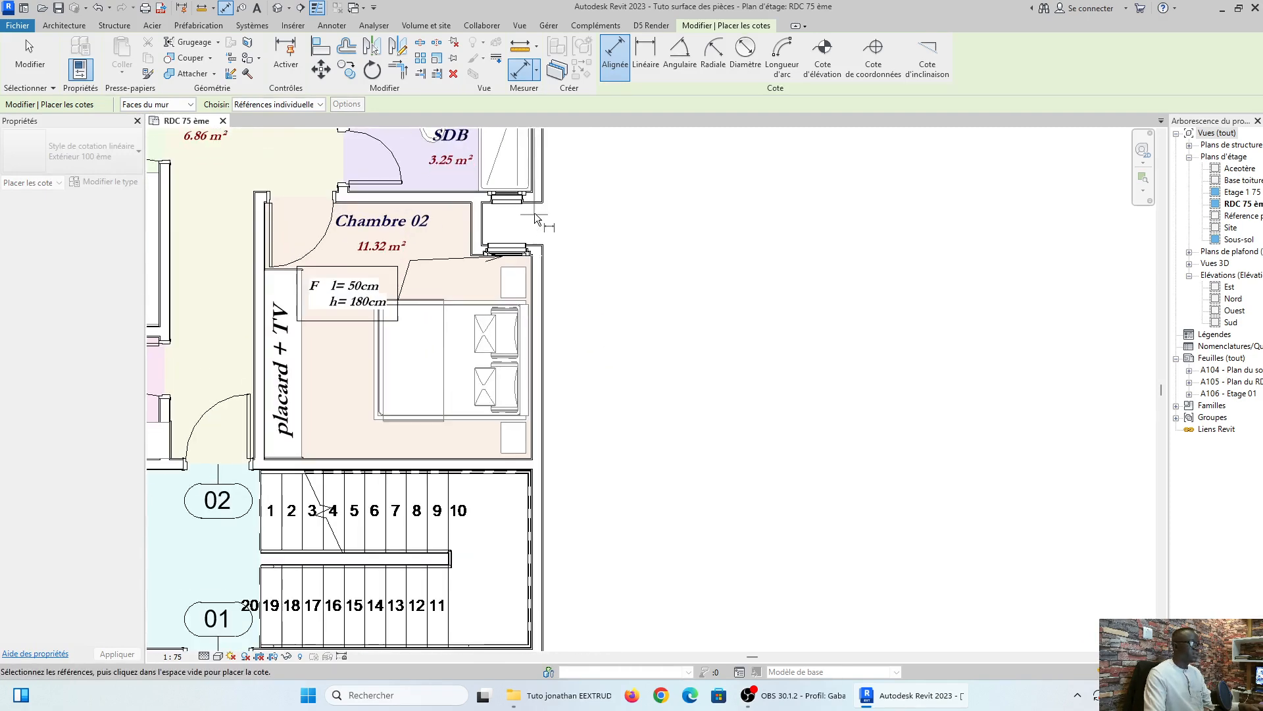
pyautogui.scroll(-2, 545, 401)
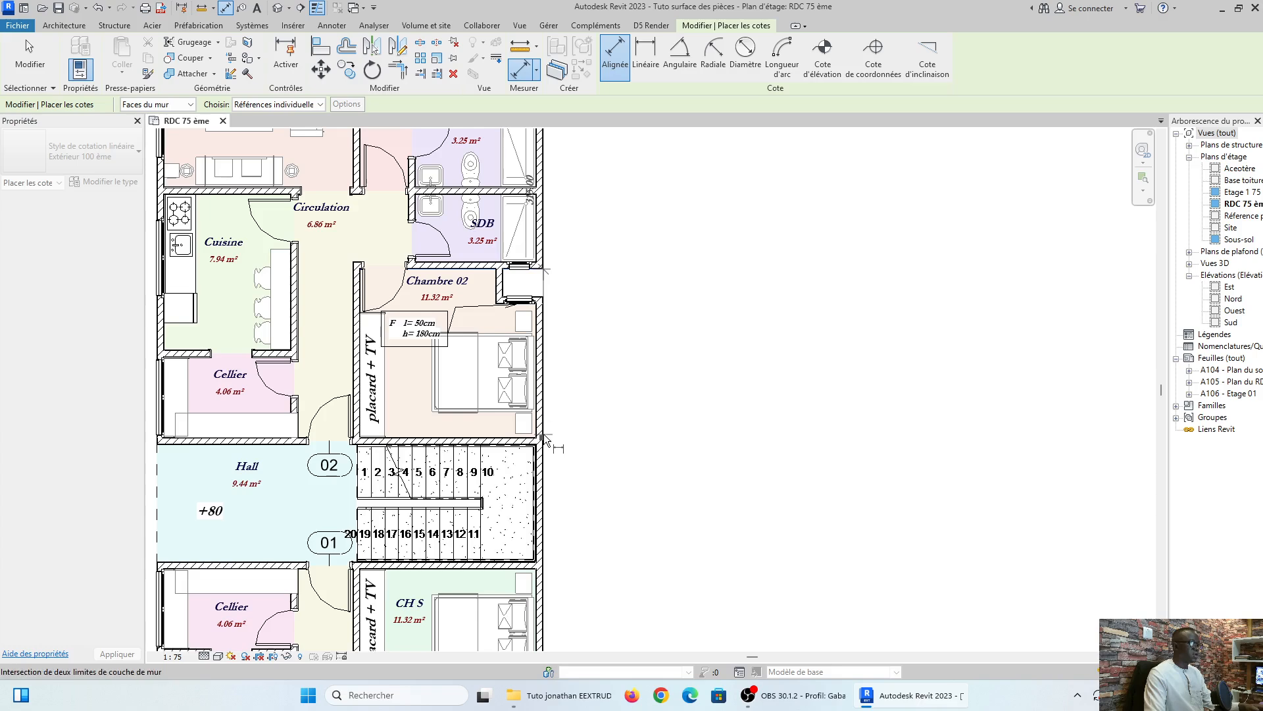
pyautogui.scroll(2, 549, 445)
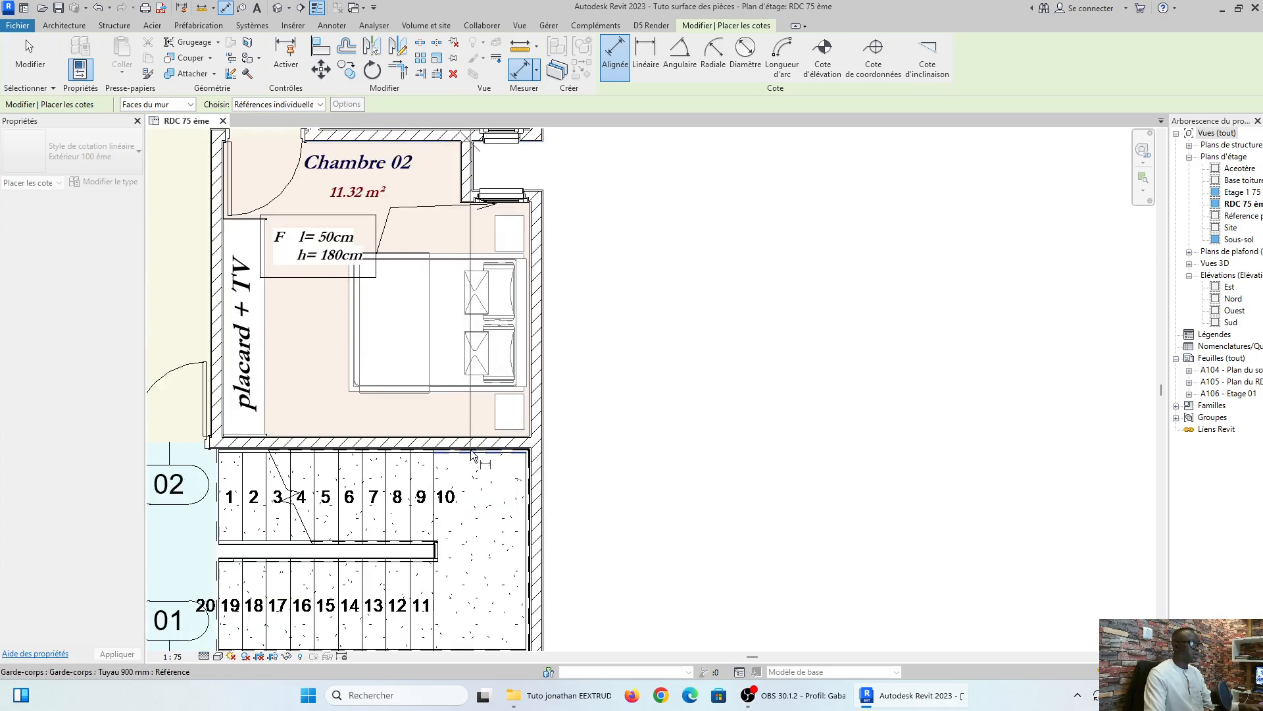
pyautogui.scroll(-3, 614, 465)
pyautogui.moveTo(585, 459); pyautogui.dragTo(602, 619, button='middle')
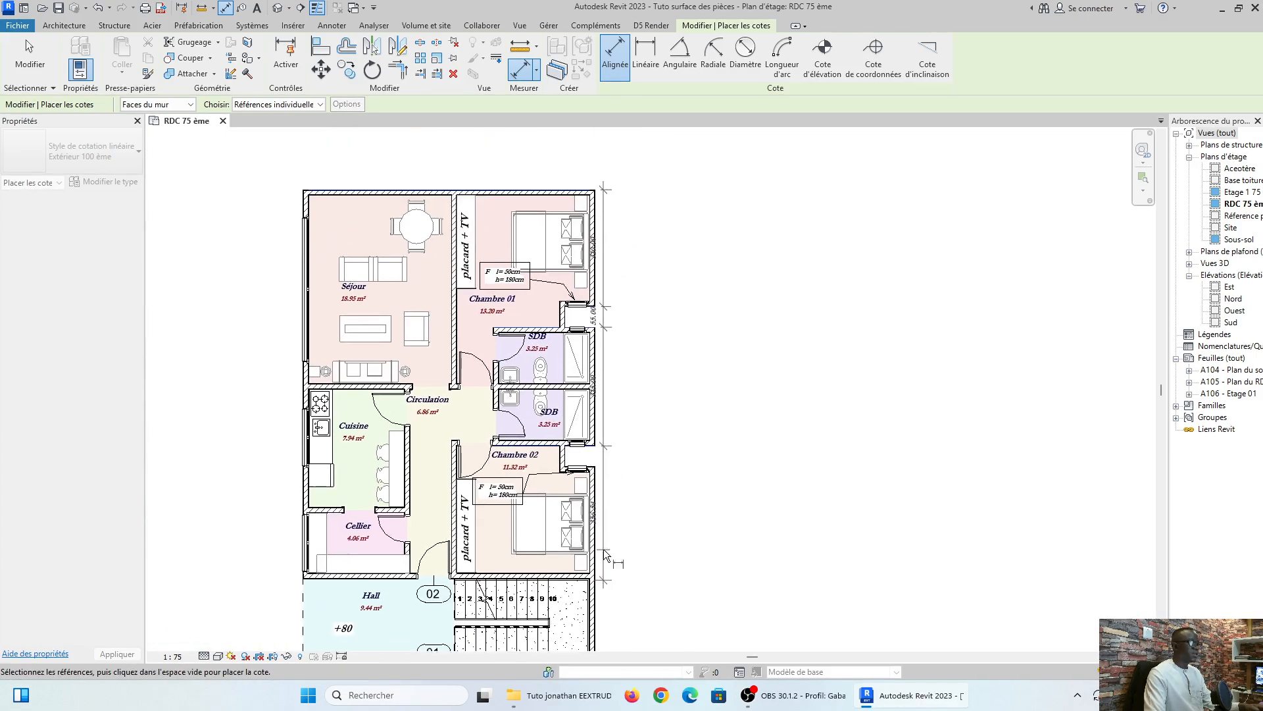
pyautogui.scroll(3, 627, 510)
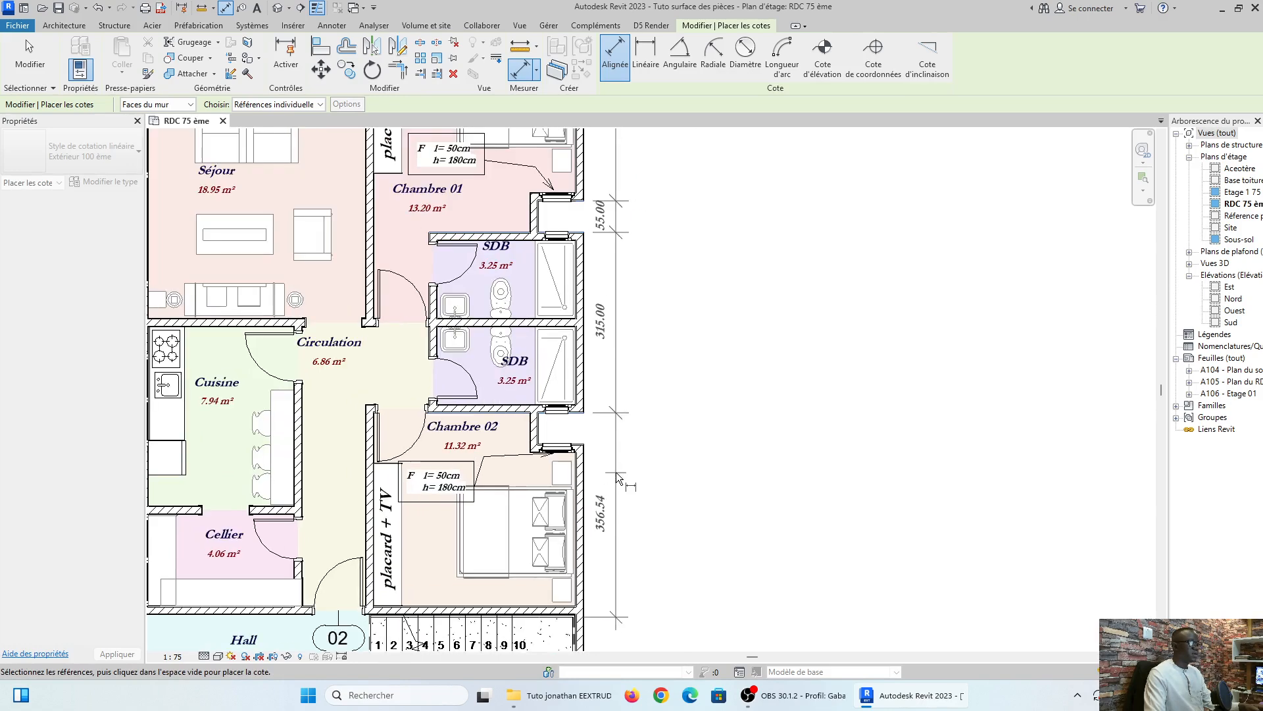
pyautogui.click(616, 478)
# Add an overall aligned dimension from the top exterior wall to the staircase-side wall of Chambre 02, placed outside the first dimension string.
pyautogui.scroll(-3, 615, 478)
pyautogui.scroll(2, 724, 283)
pyautogui.scroll(-2, 639, 242)
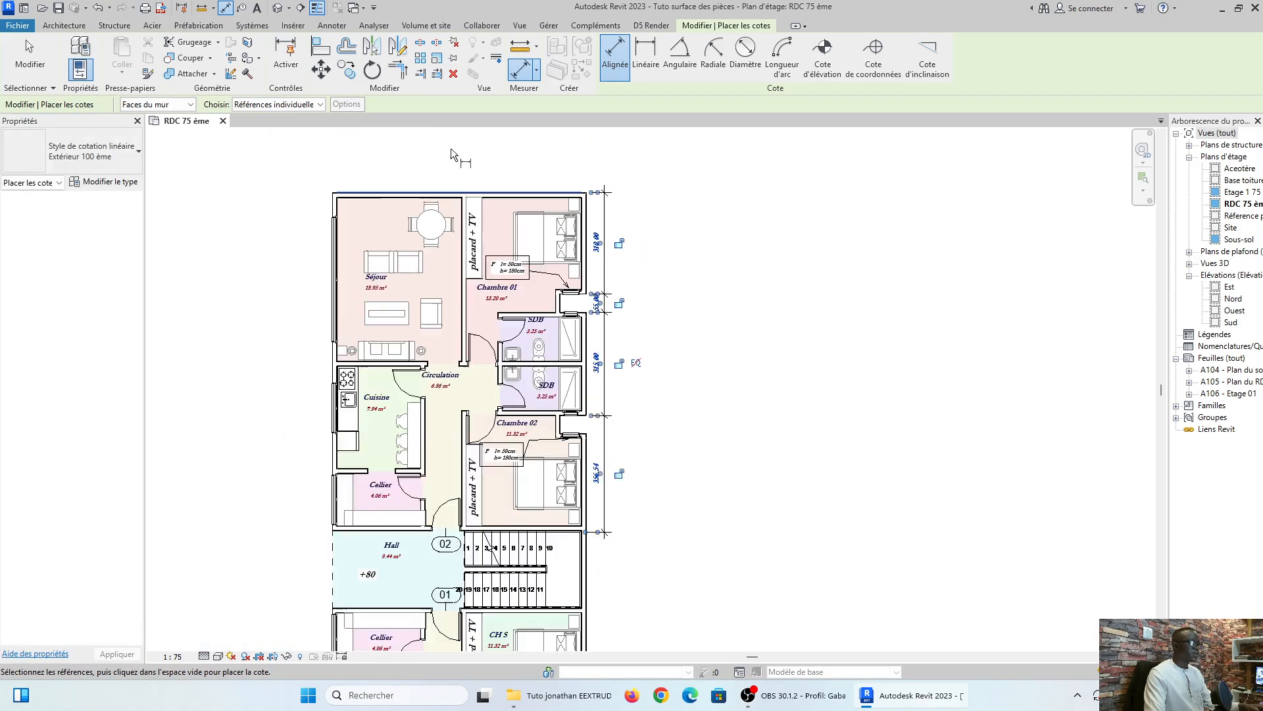
pyautogui.scroll(1, 498, 191)
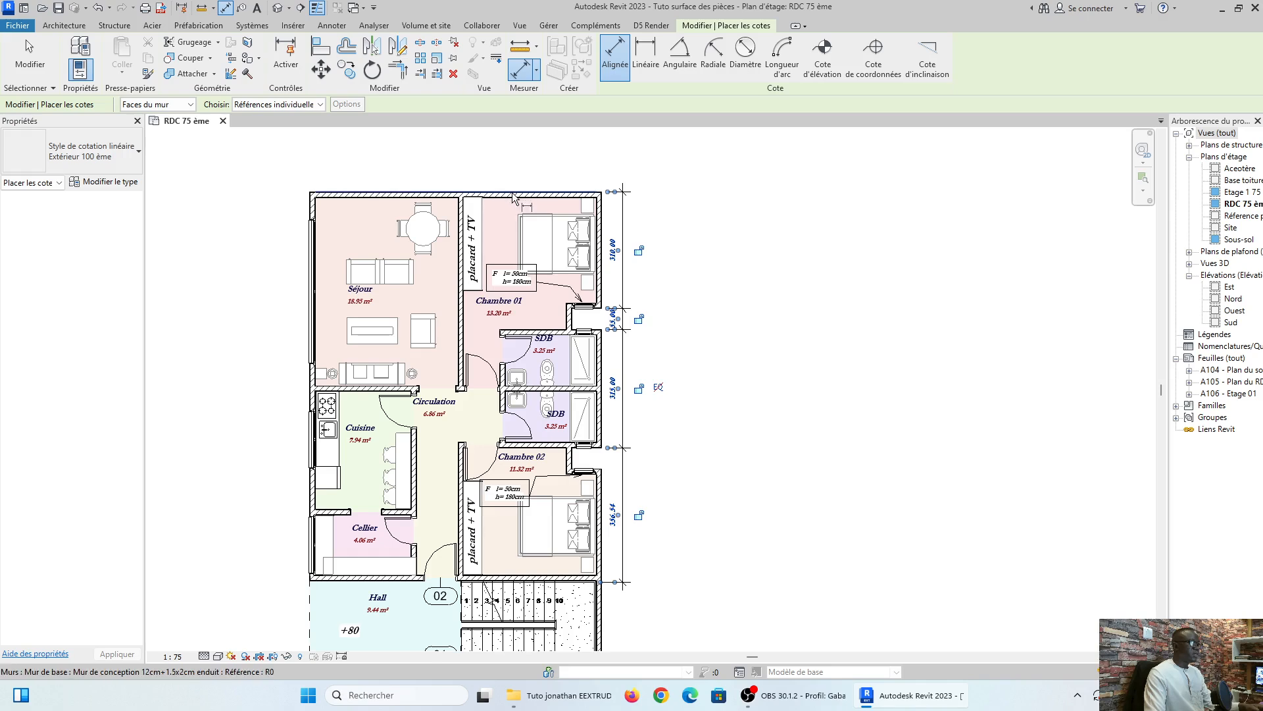
pyautogui.click(517, 192)
pyautogui.moveTo(599, 599); pyautogui.dragTo(572, 513, button='middle')
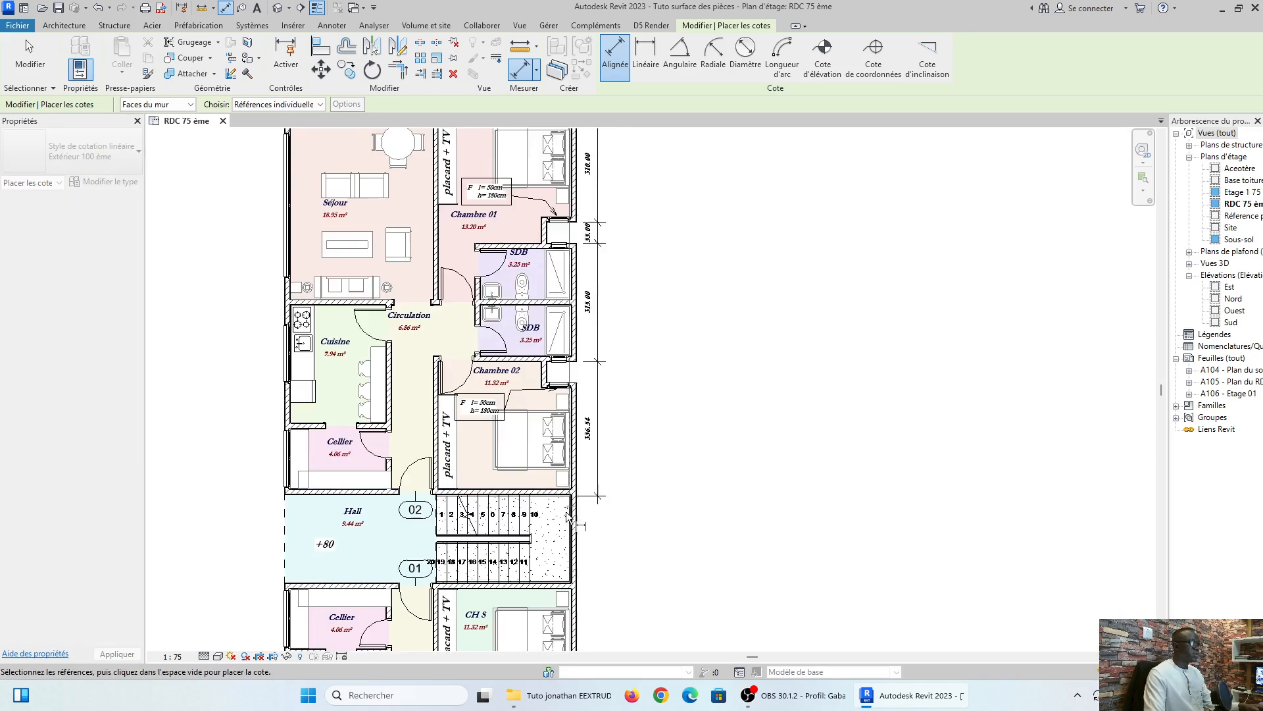
pyautogui.scroll(1, 552, 516)
pyautogui.click(549, 492)
pyautogui.click(635, 532)
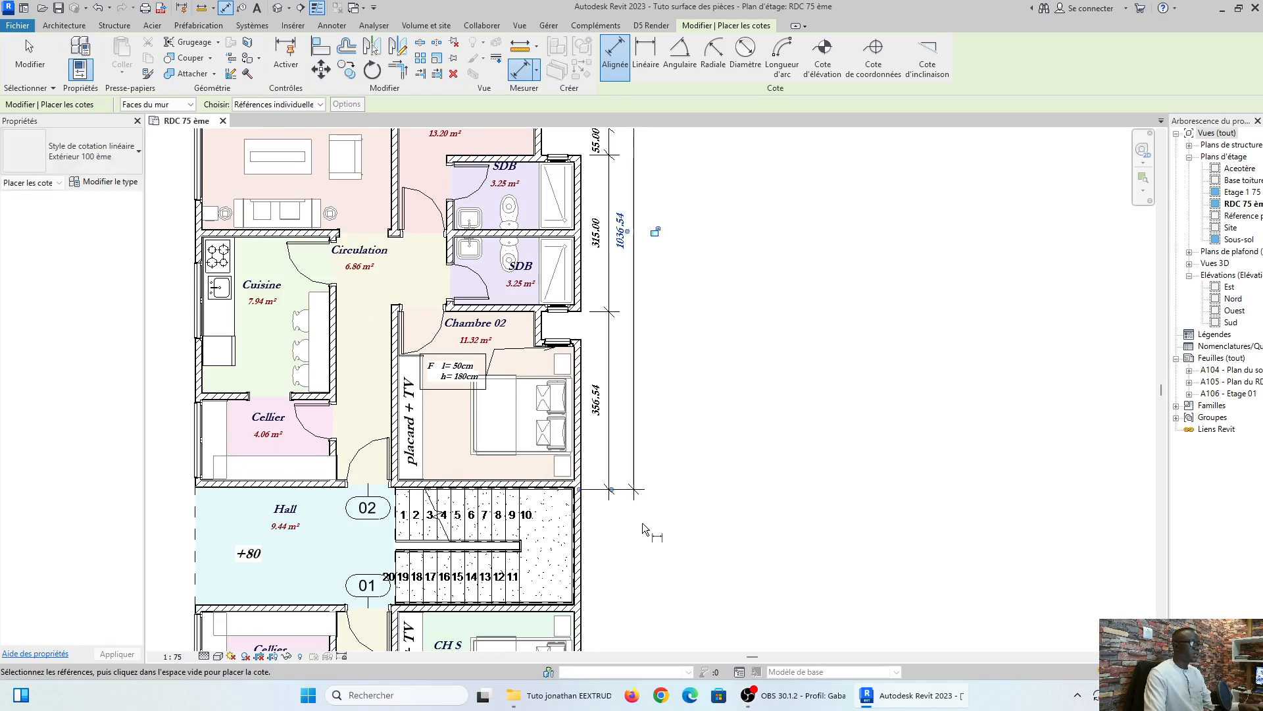
# Set the aligned dimension to pick Murs entiers, with automatic references on Ouvertures by Largeurs.
pyautogui.scroll(-3, 635, 532)
pyautogui.scroll(3, 485, 249)
pyautogui.moveTo(485, 249); pyautogui.dragTo(531, 171, button='middle')
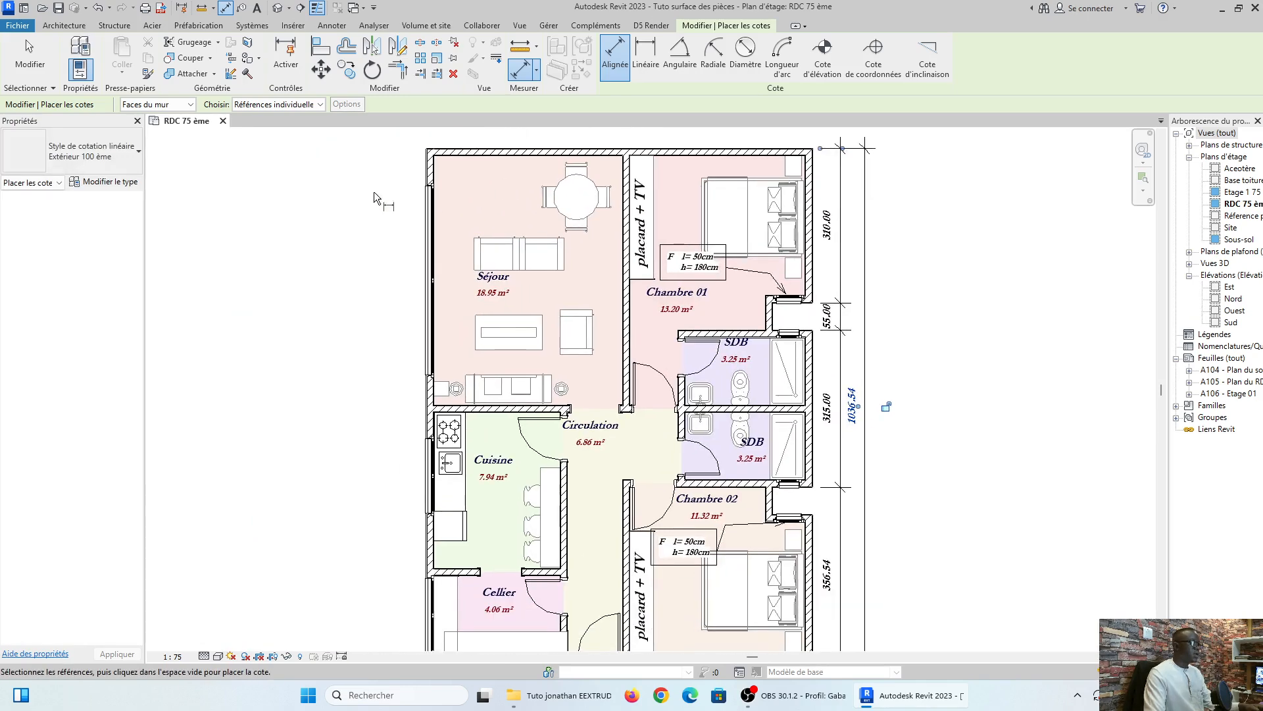
pyautogui.moveTo(546, 251); pyautogui.dragTo(528, 251, button='middle')
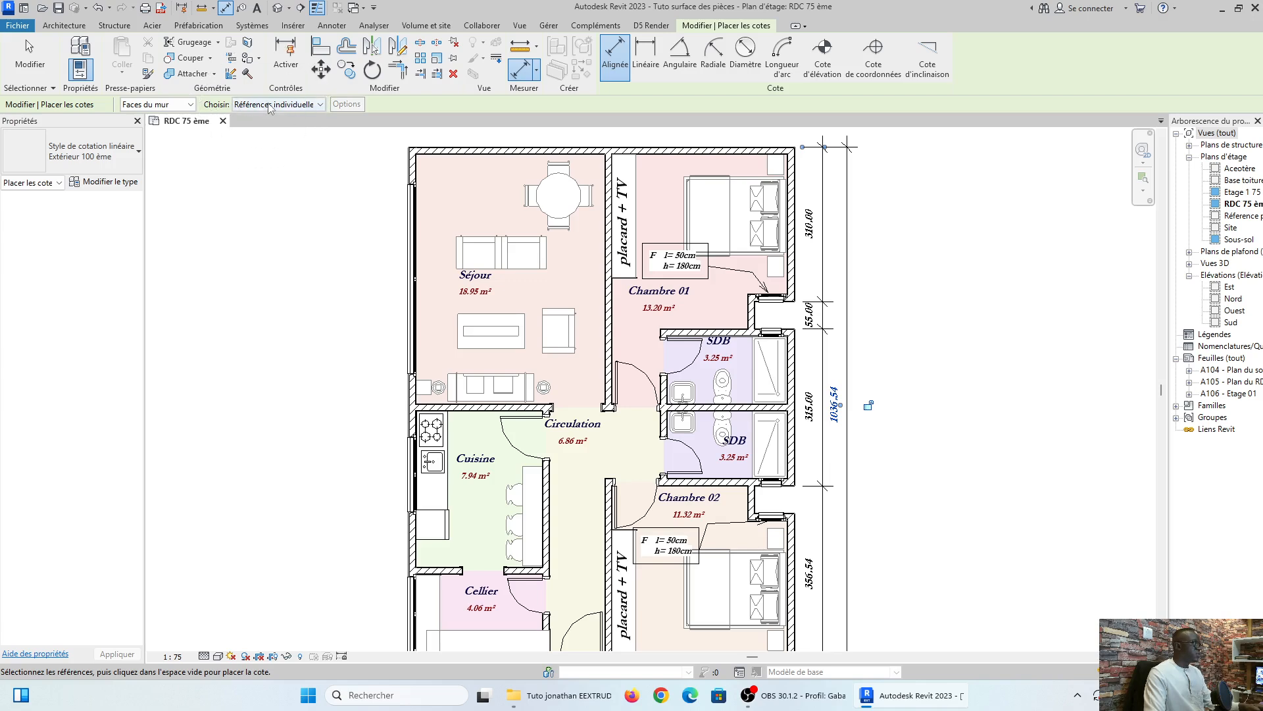
pyautogui.click(304, 108)
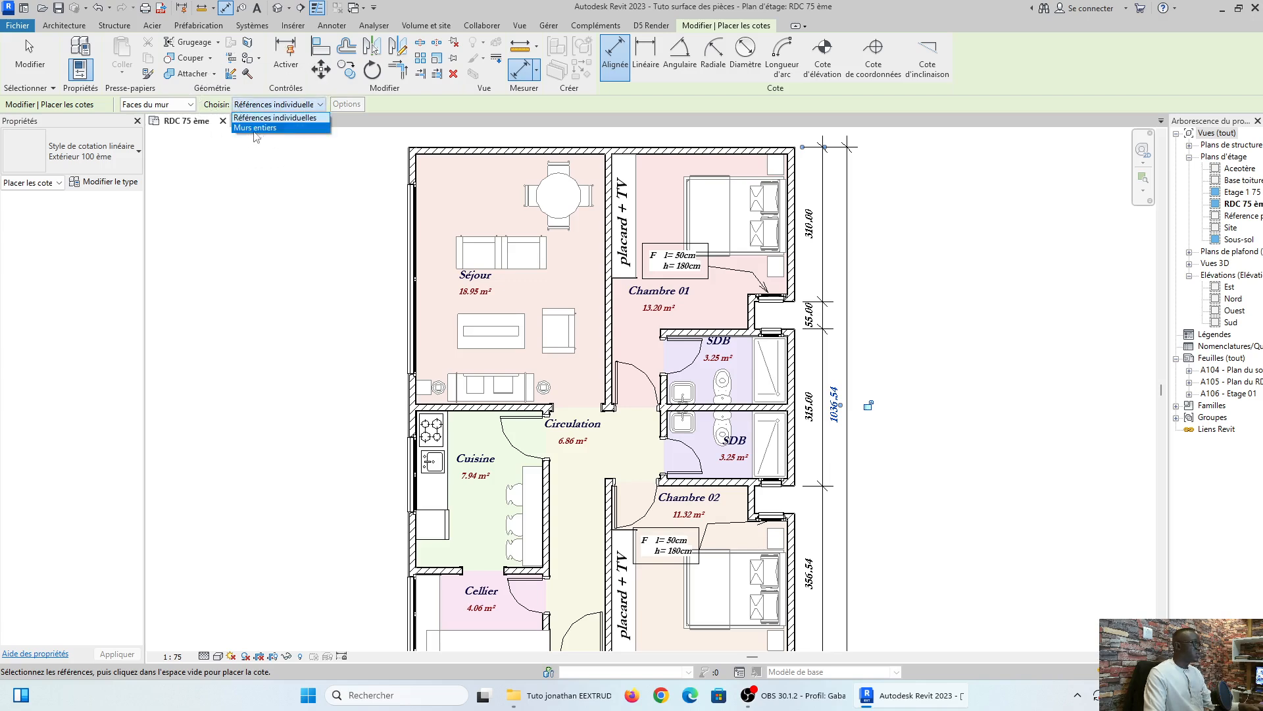
pyautogui.click(256, 129)
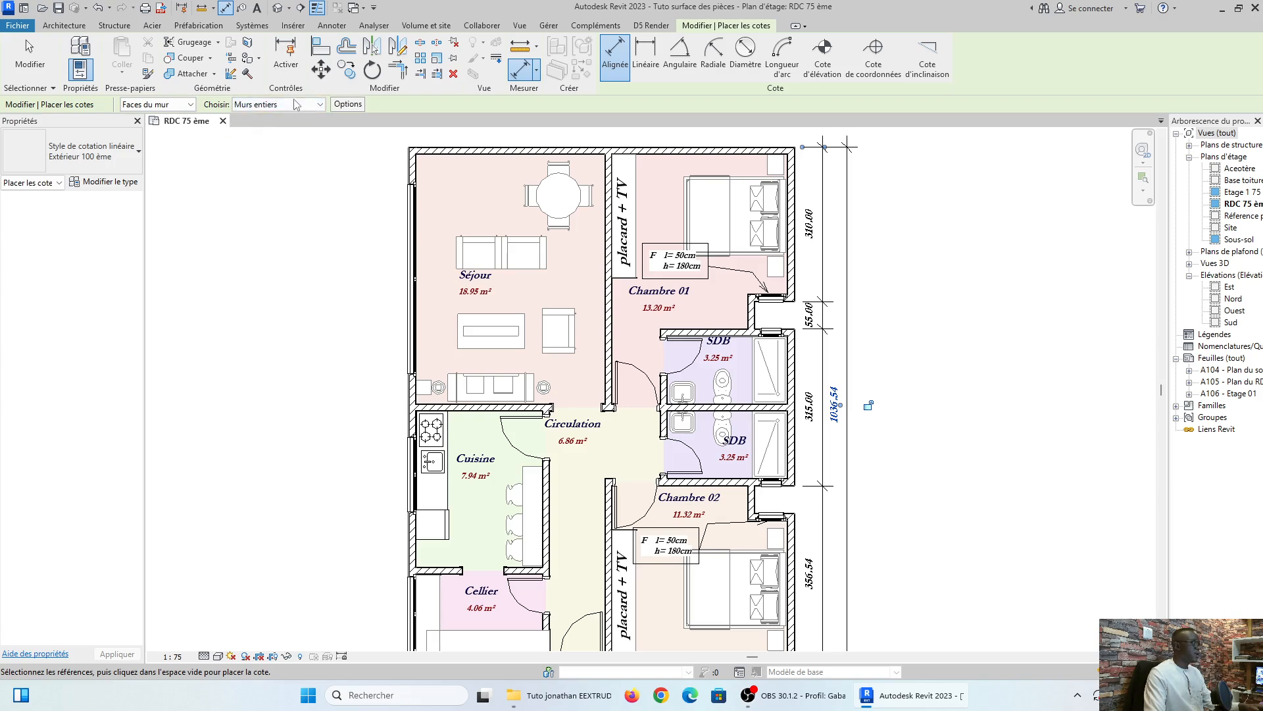
pyautogui.click(348, 104)
pyautogui.click(346, 104)
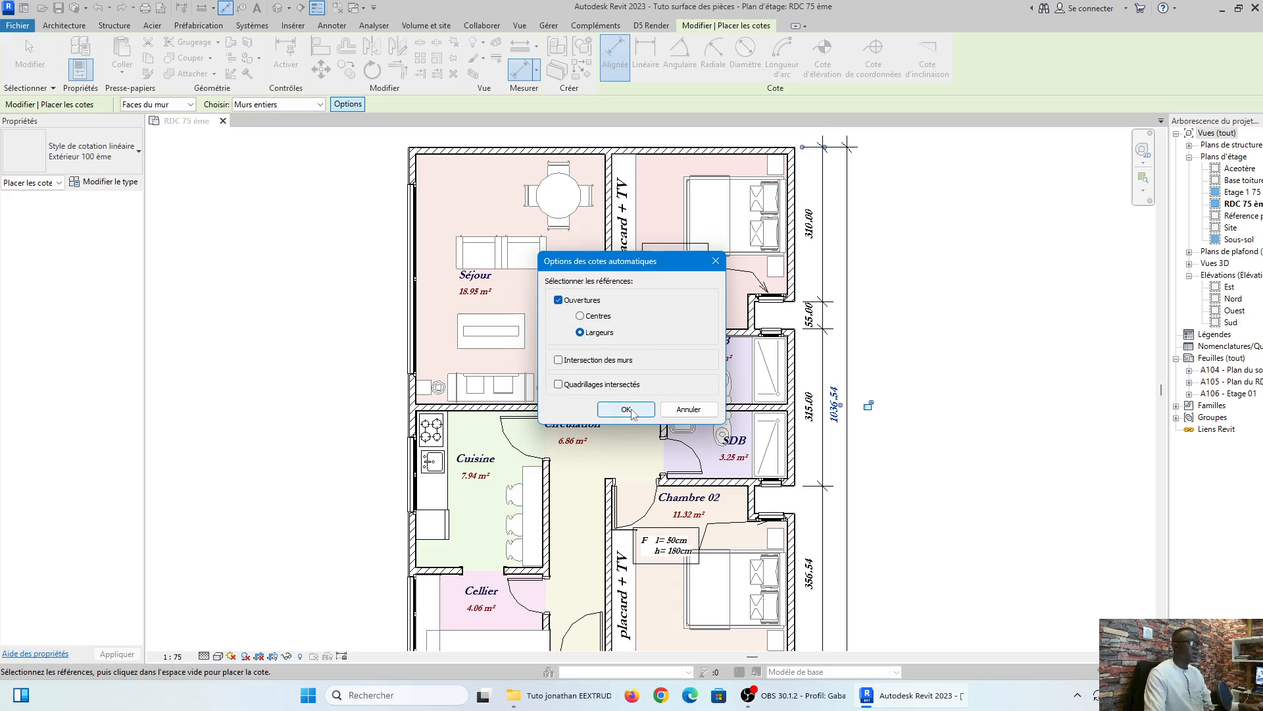
pyautogui.click(625, 408)
pyautogui.scroll(-3, 492, 309)
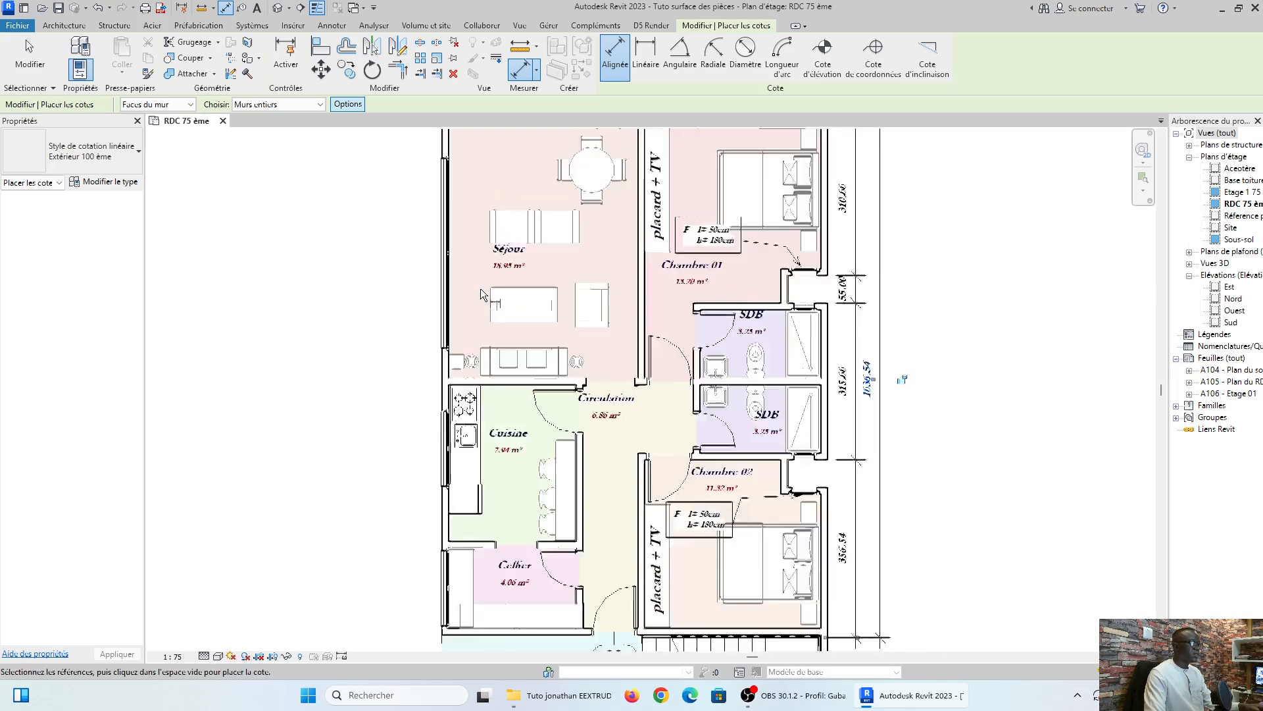
# Dimension the entire exterior wall along the Séjour, Cuisine and Cellier with its opening widths, placing the string outside the building.
pyautogui.click(453, 370)
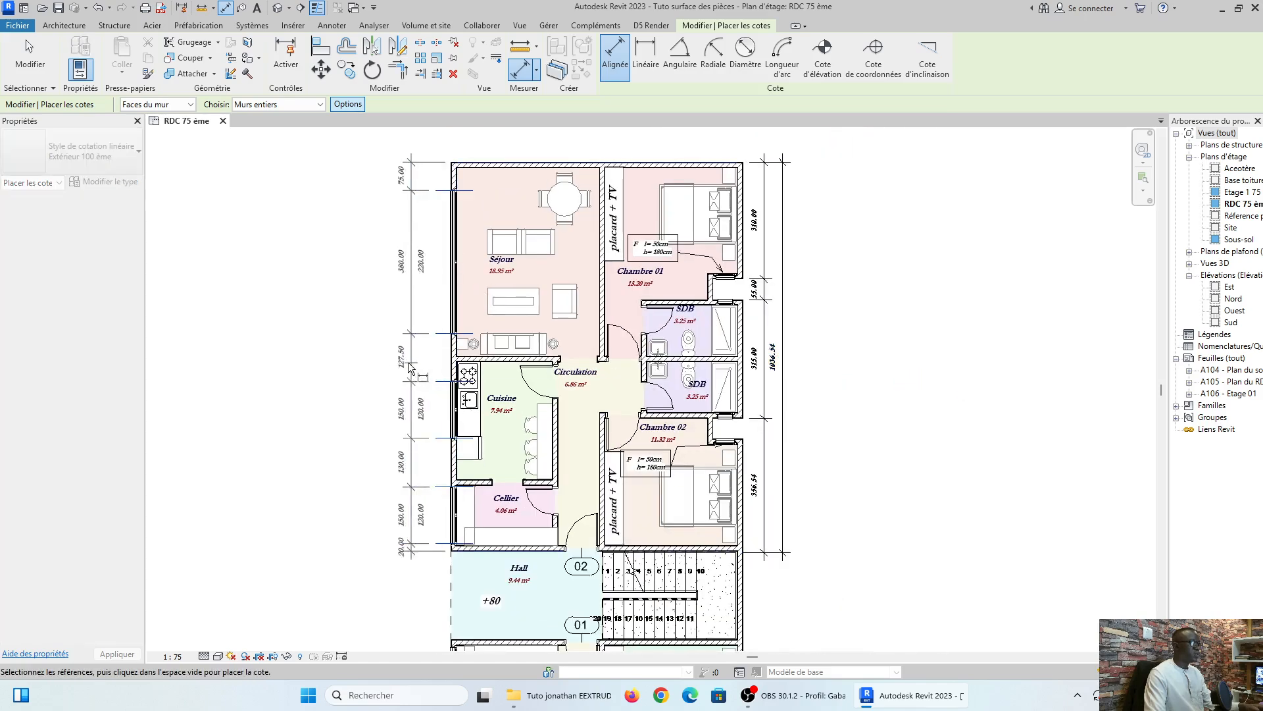
pyautogui.scroll(2, 410, 371)
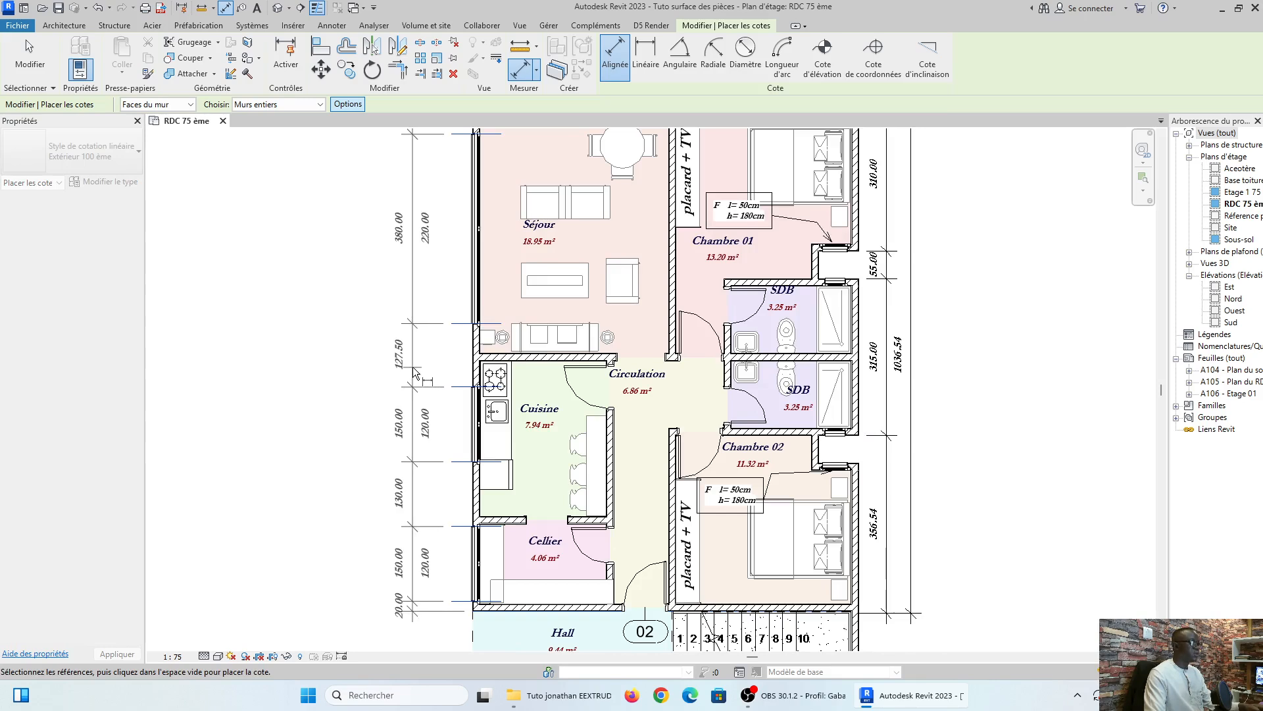
pyautogui.click(423, 372)
pyautogui.scroll(-2, 442, 355)
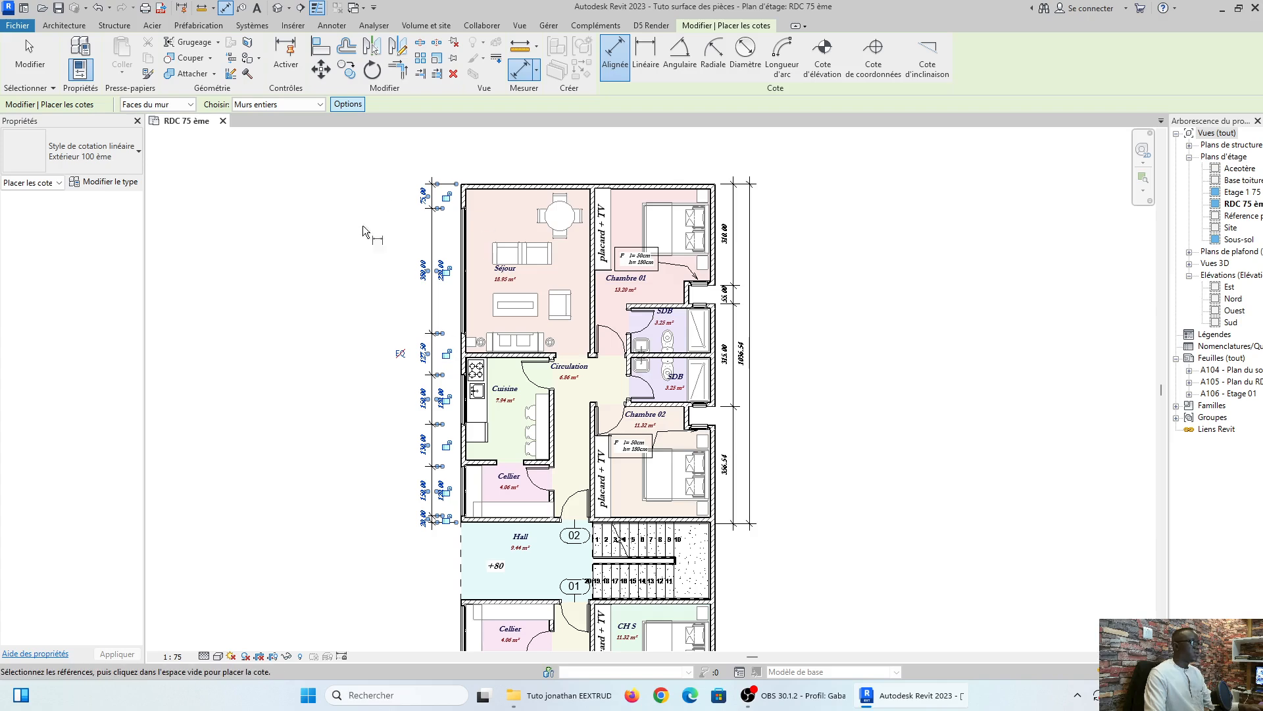
# Set the automatic Ouvertures references to Centres and dimension the same exterior wall again, placing this string outside the opening-width string.
pyautogui.click(348, 104)
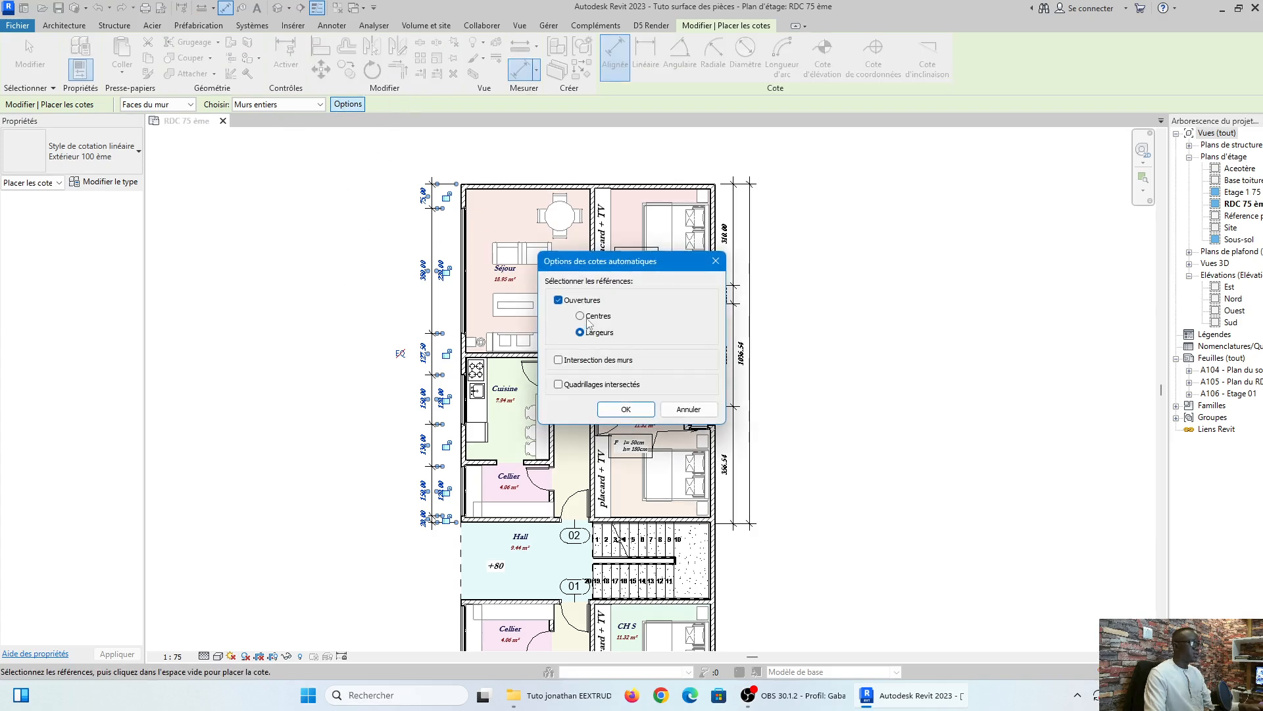
pyautogui.click(625, 409)
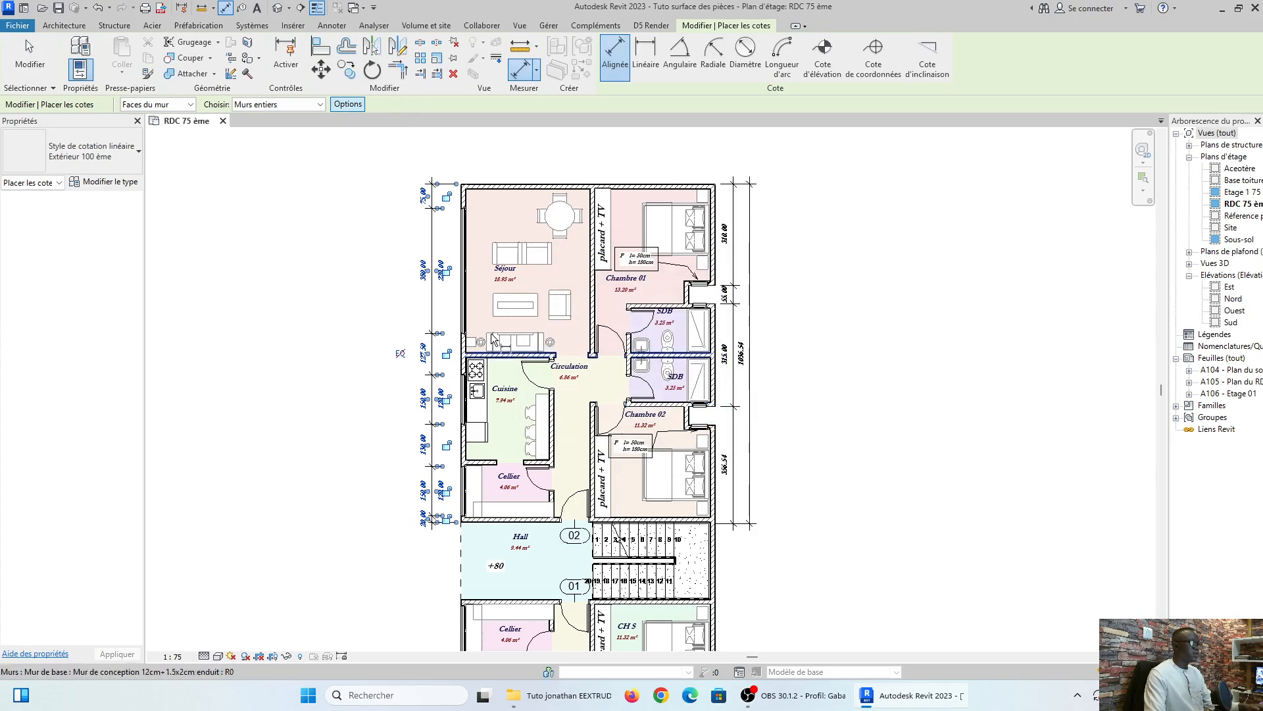
pyautogui.click(464, 348)
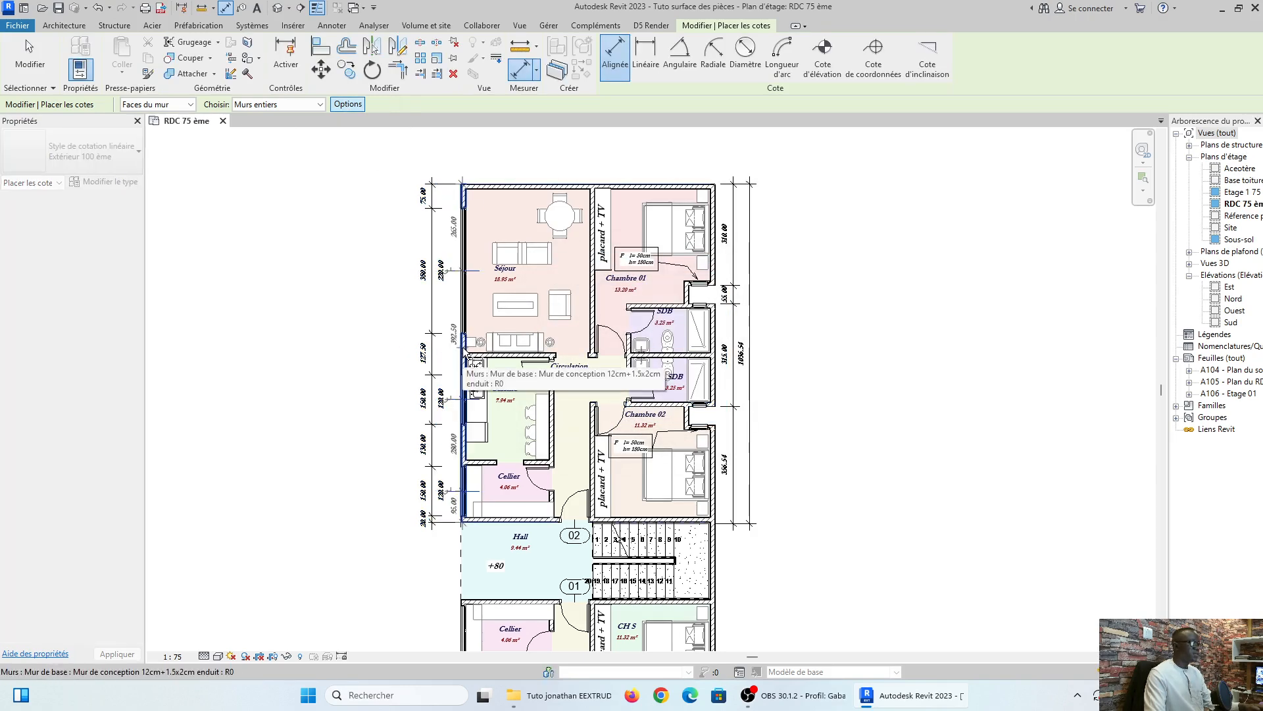
pyautogui.click(407, 346)
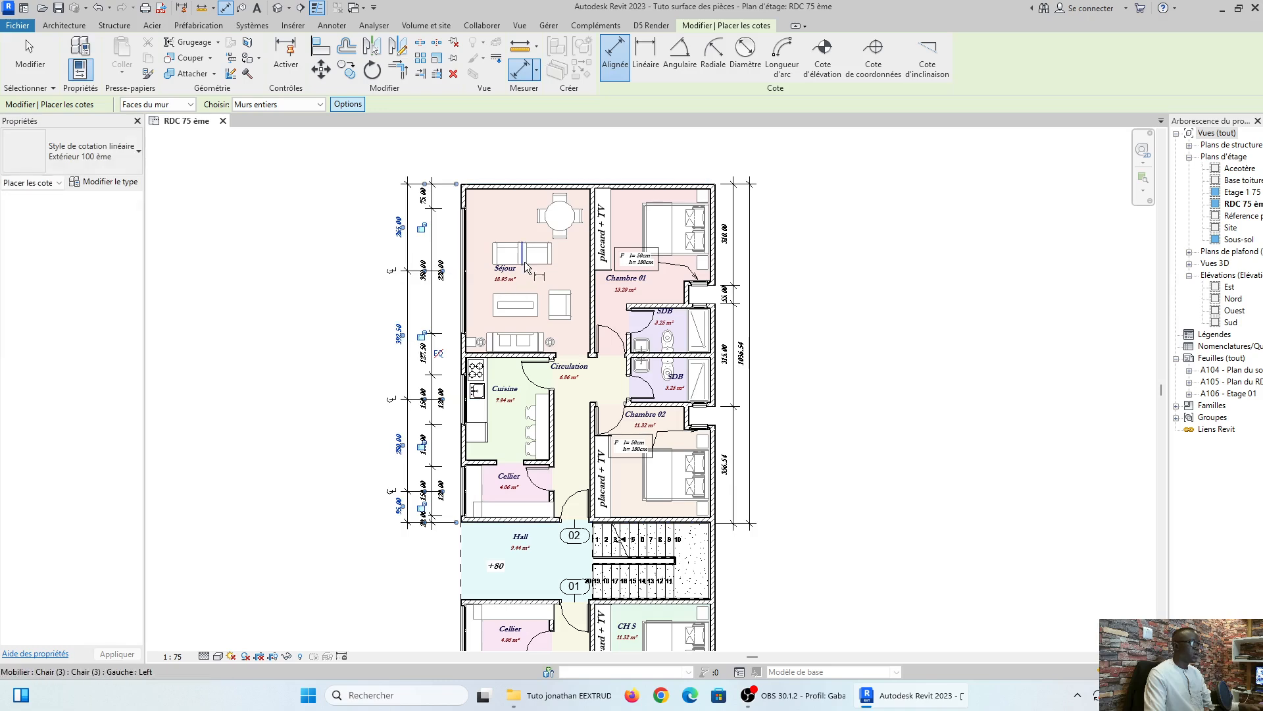
pyautogui.press('Escape')
pyautogui.press('Escape')
# Examine the opening-width and opening-centre dimension strings along the exterior wall of the Séjour and Cuisine.
pyautogui.scroll(1, 452, 295)
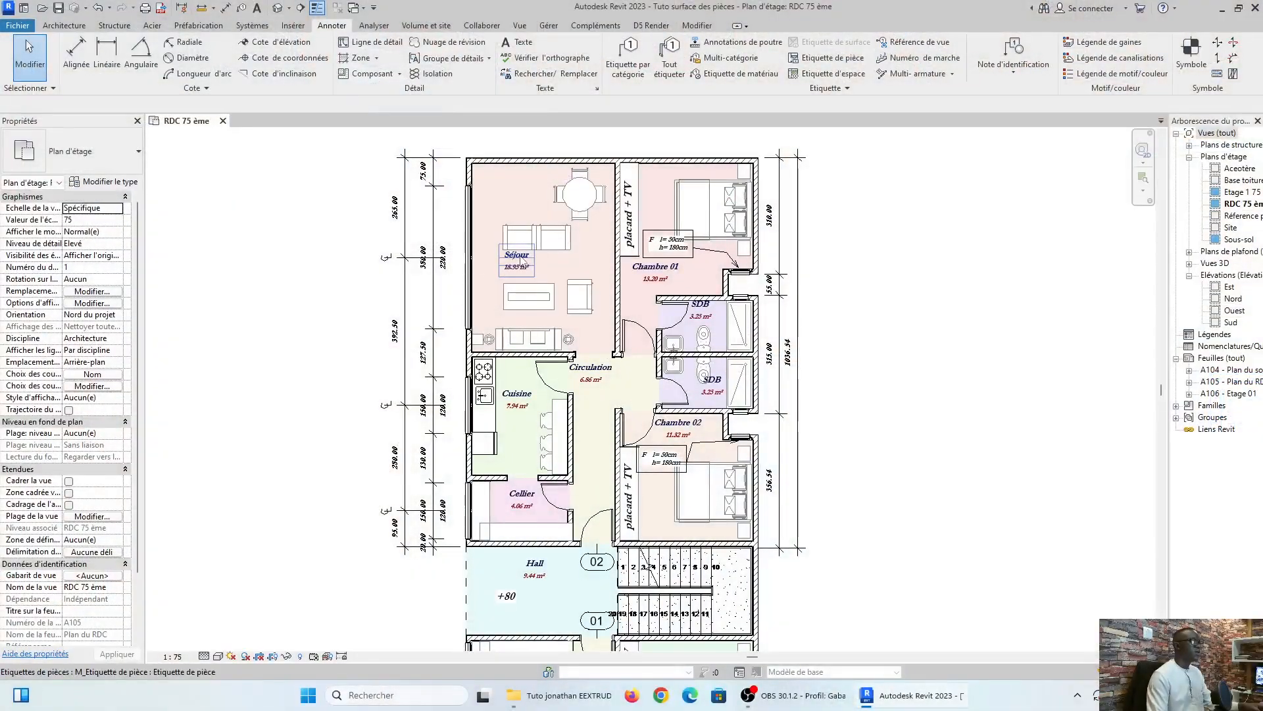
pyautogui.scroll(2, 480, 211)
pyautogui.scroll(-2, 479, 212)
pyautogui.moveTo(468, 249); pyautogui.dragTo(472, 291, button='middle')
pyautogui.scroll(2, 472, 231)
pyautogui.scroll(1, 472, 291)
pyautogui.scroll(-2, 498, 244)
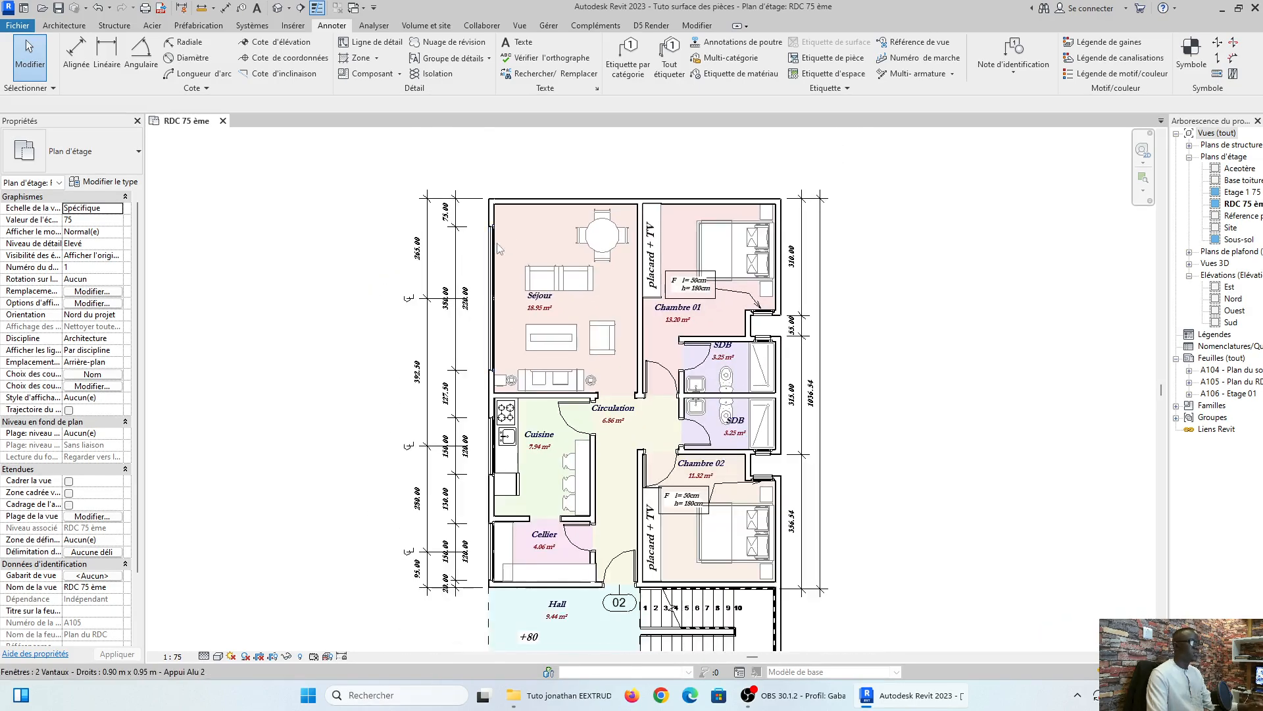
pyautogui.scroll(1, 487, 283)
pyautogui.scroll(1, 477, 316)
pyautogui.scroll(-1, 471, 349)
pyautogui.scroll(2, 466, 376)
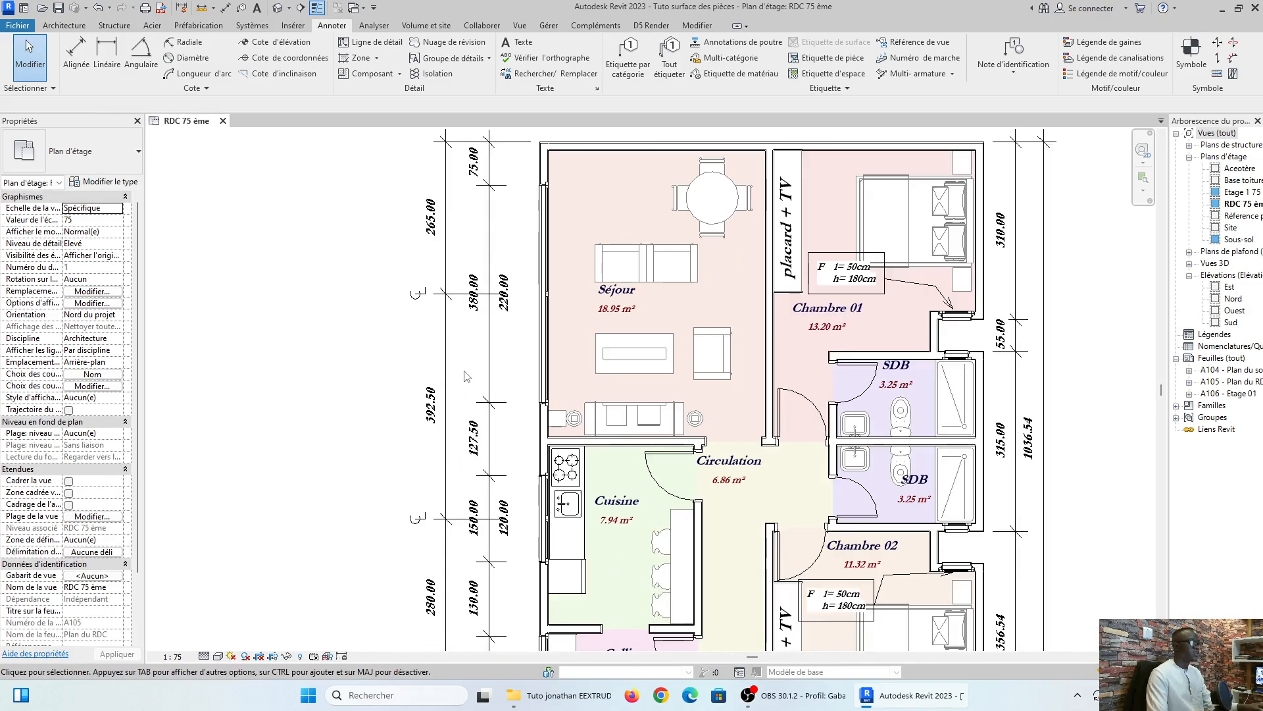
# Open the type properties of the opening-width dimension string and turn off the display of opening heights.
pyautogui.click(490, 374)
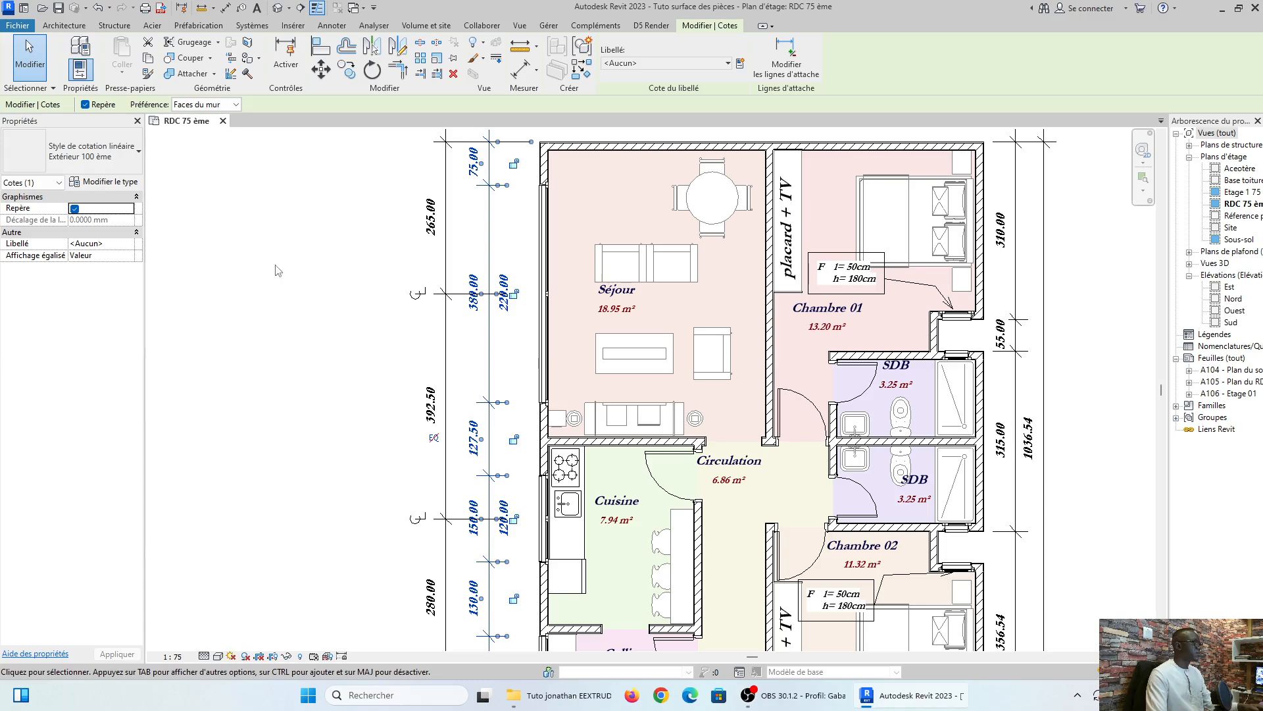
pyautogui.click(100, 183)
pyautogui.scroll(-6, 387, 377)
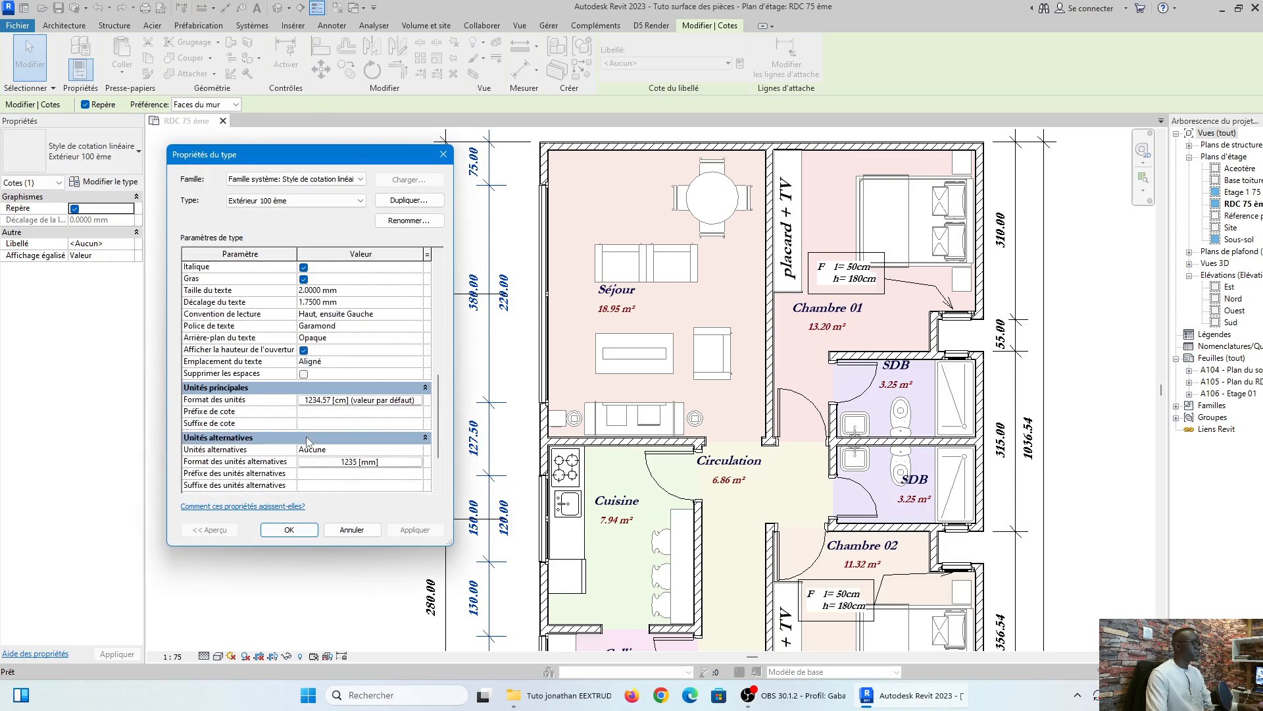
pyautogui.click(303, 350)
# Review the graphics, text and unit parameters of the Extérieur 100 ème dimension type.
pyautogui.scroll(8, 356, 346)
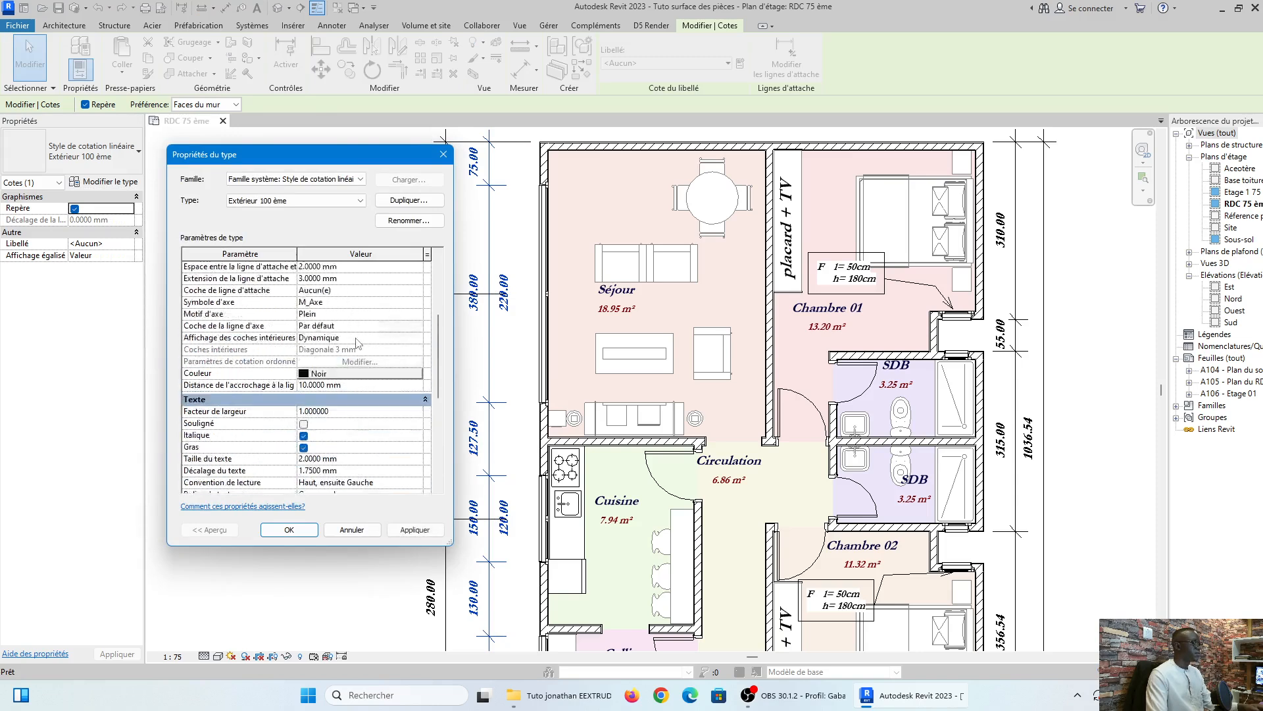
pyautogui.scroll(-3, 323, 323)
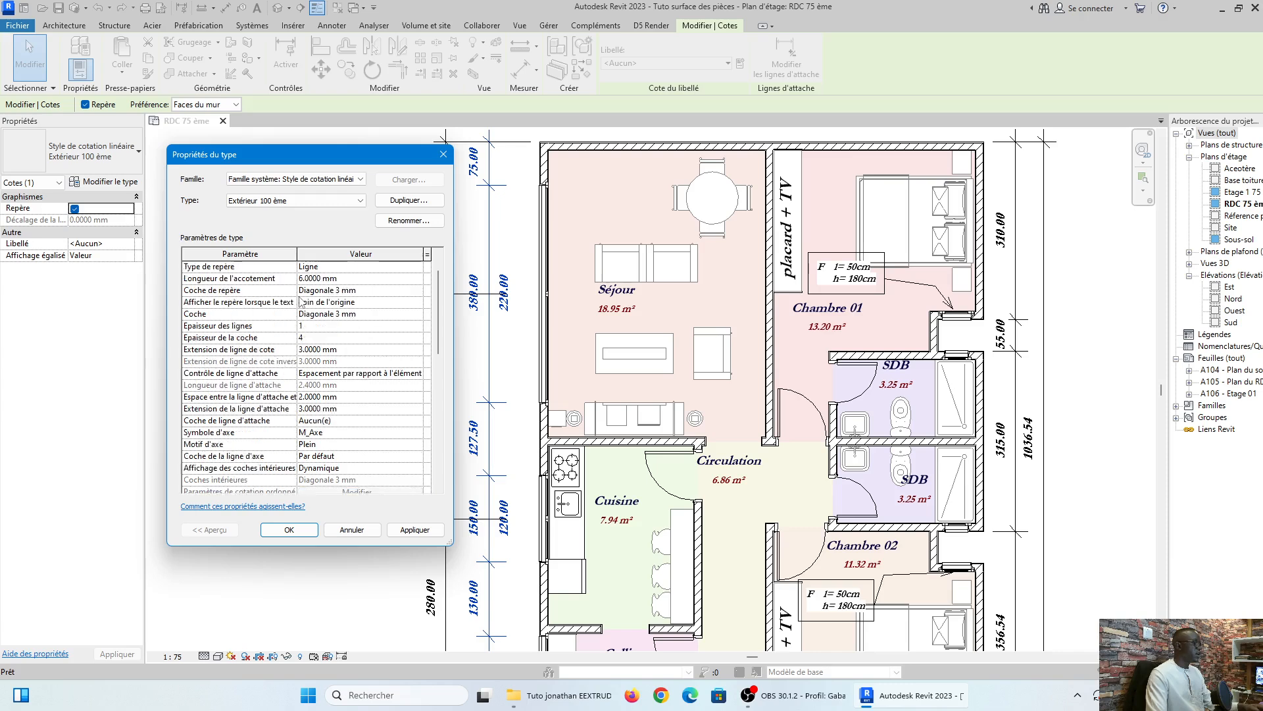
pyautogui.scroll(3, 303, 303)
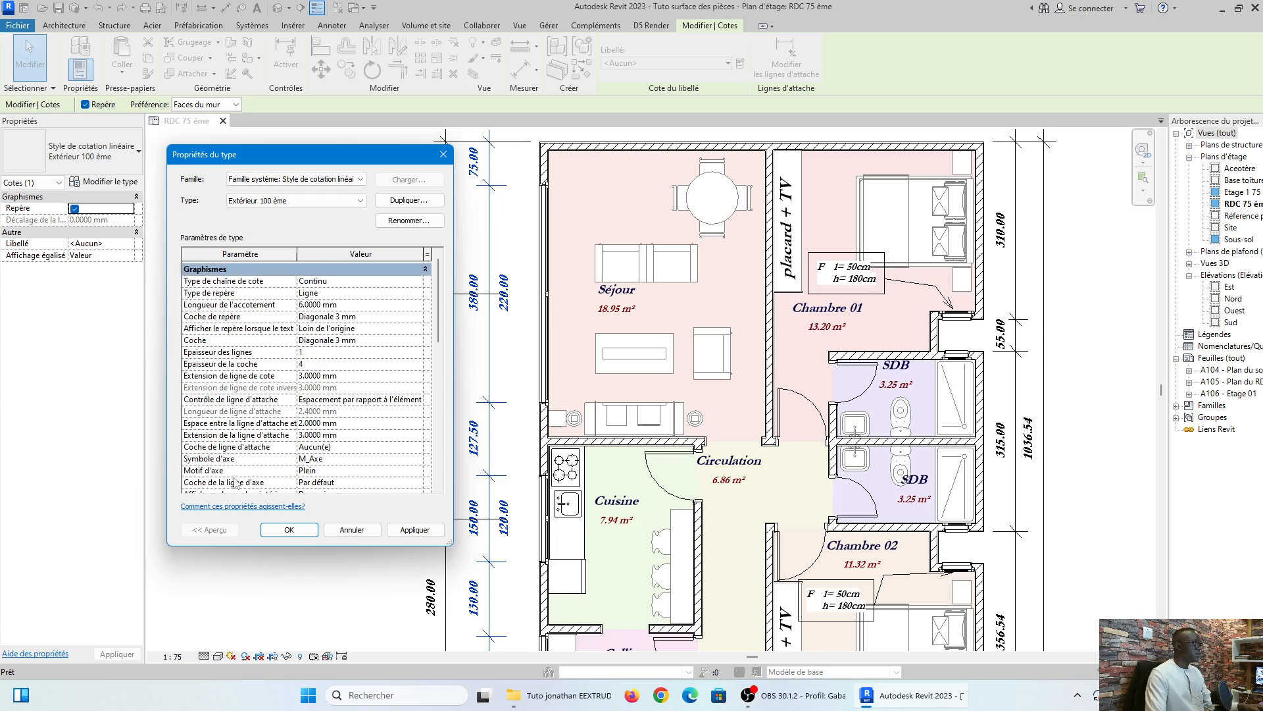
pyautogui.scroll(-10, 358, 290)
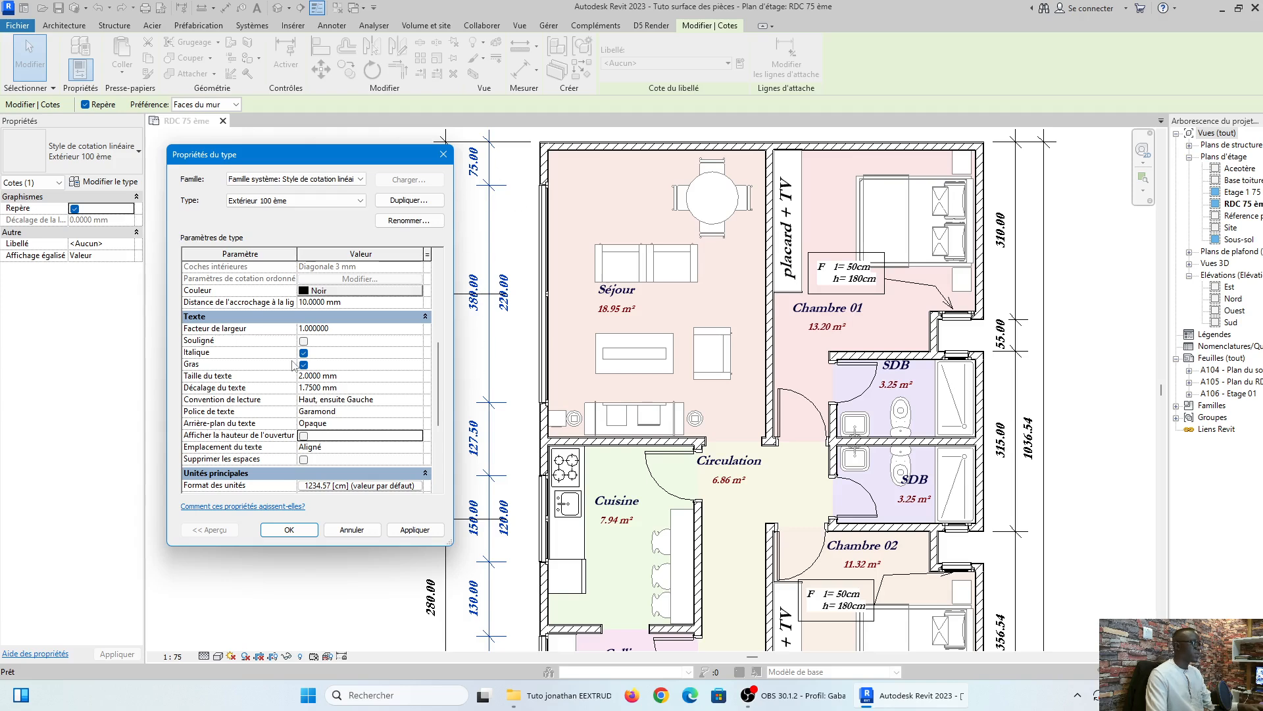
pyautogui.scroll(5, 294, 365)
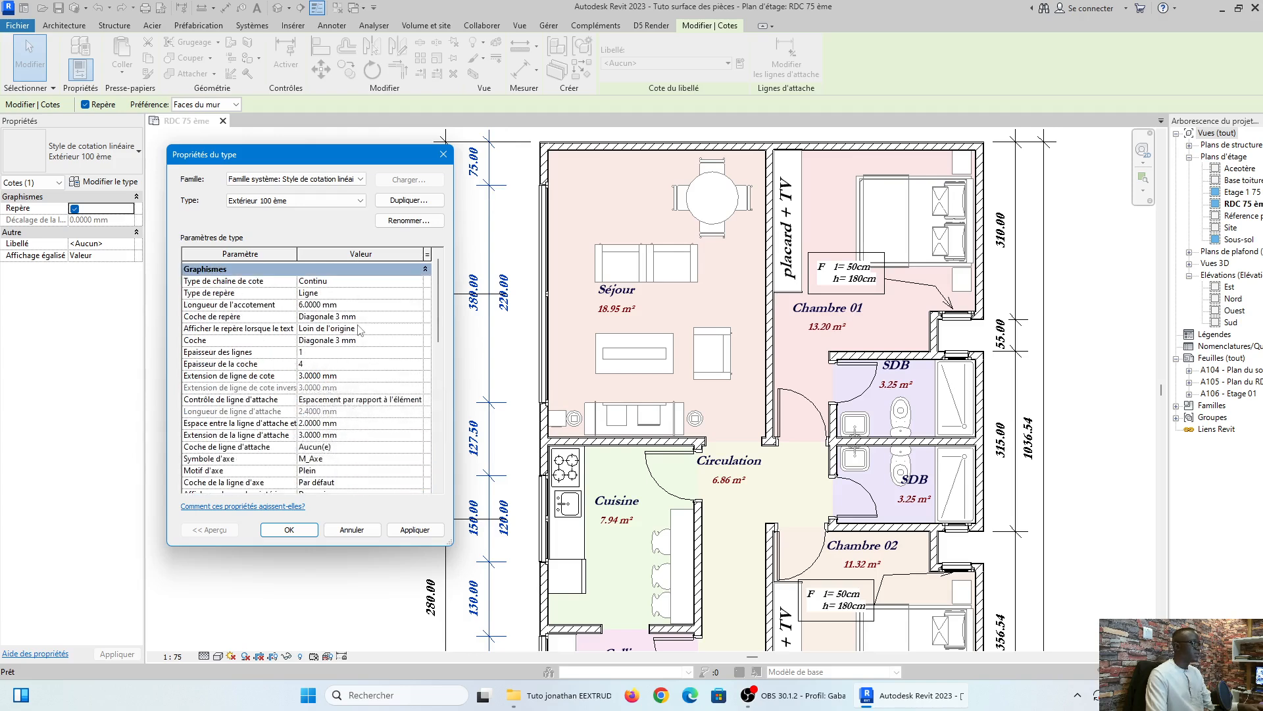
pyautogui.scroll(-10, 393, 375)
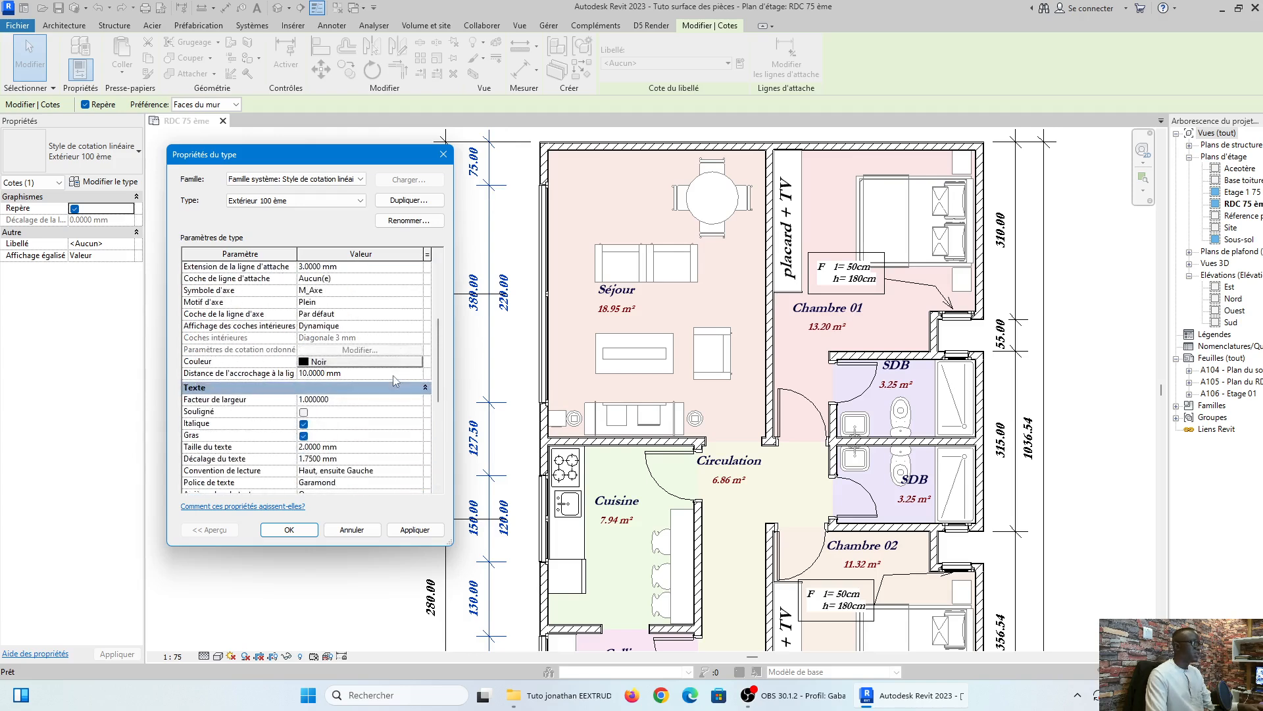
pyautogui.click(504, 301)
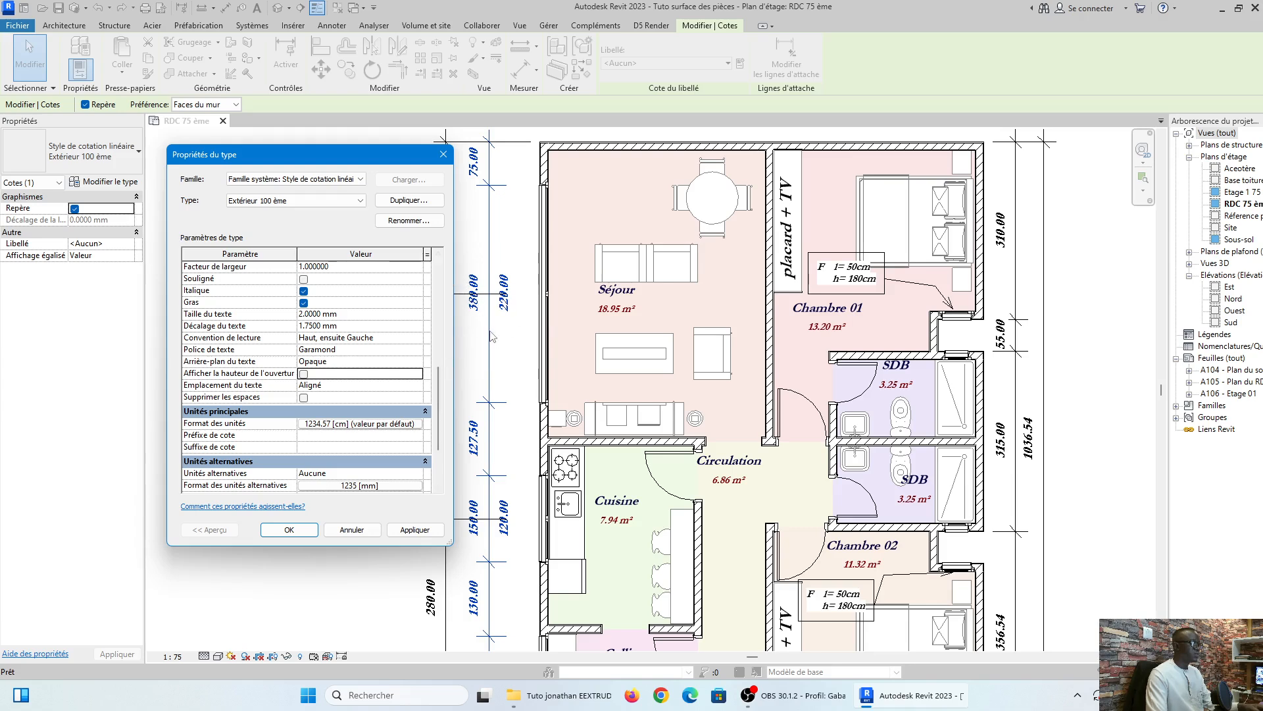
pyautogui.scroll(10, 300, 361)
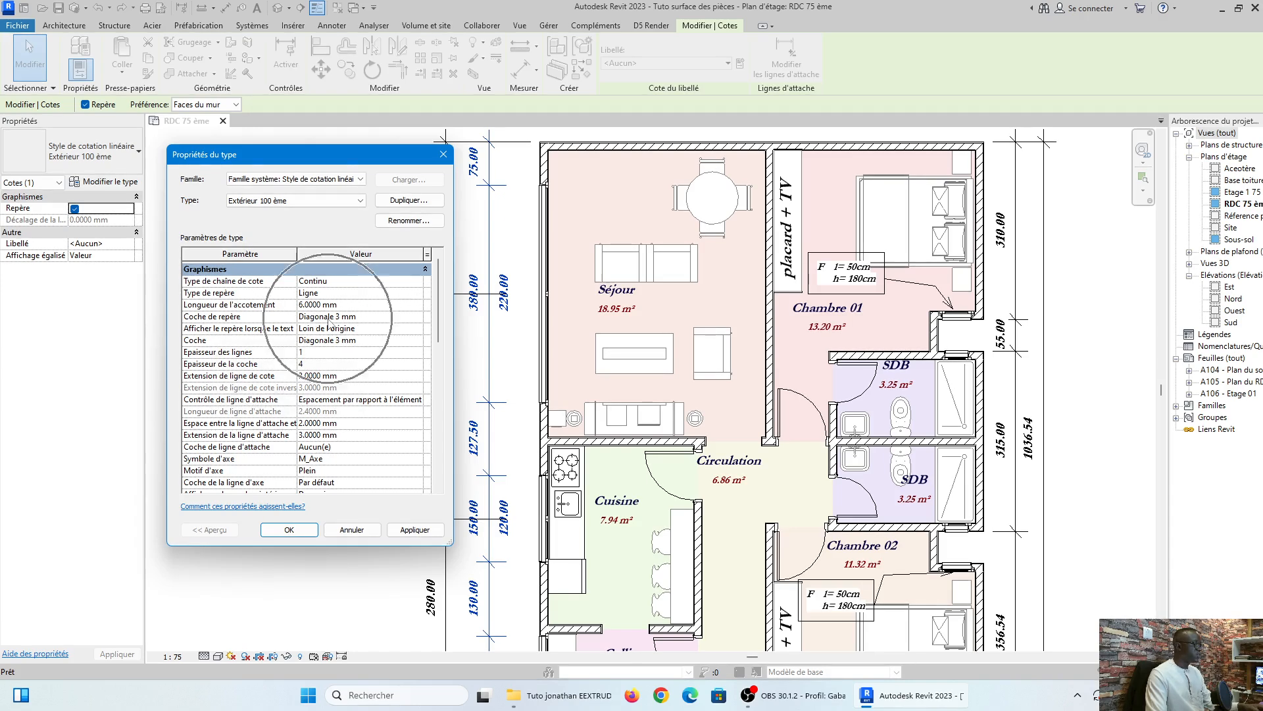
# Set the dimension type's Coche de repère to MEP - Flèche pleine 15 degrés and apply the type changes.
pyautogui.click(422, 317)
pyautogui.scroll(-2, 353, 360)
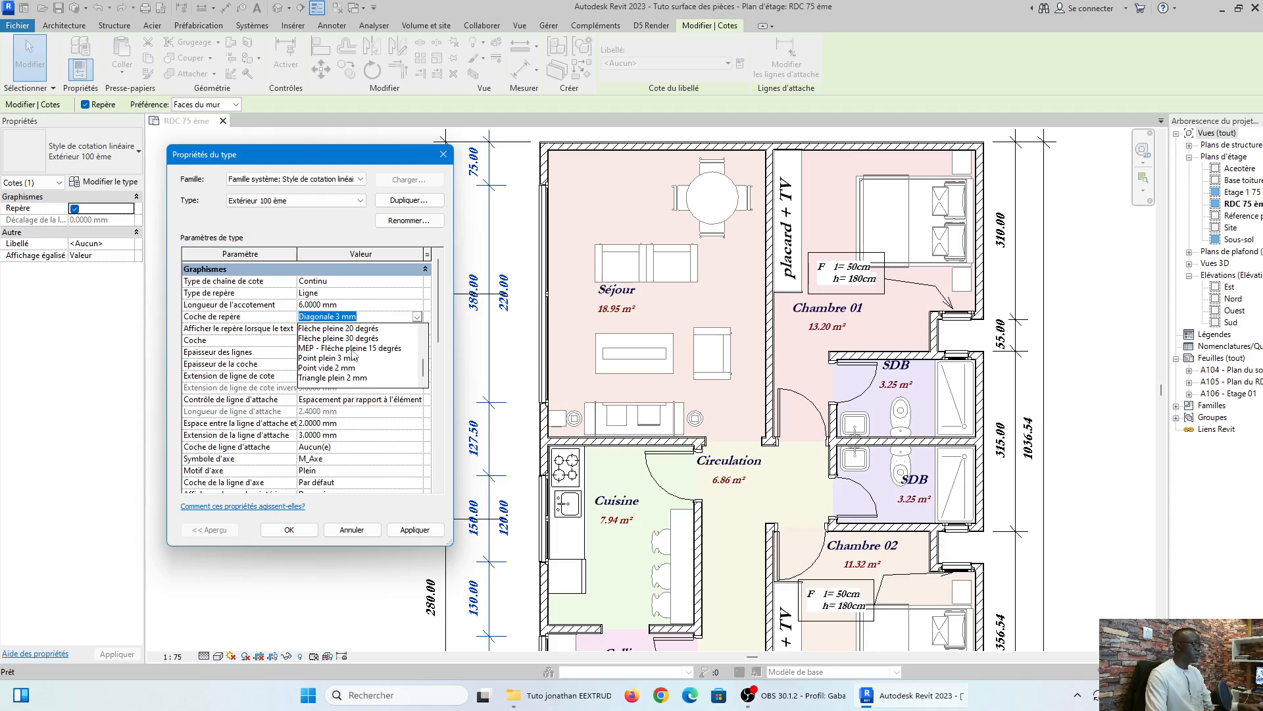
pyautogui.click(352, 348)
pyautogui.click(416, 530)
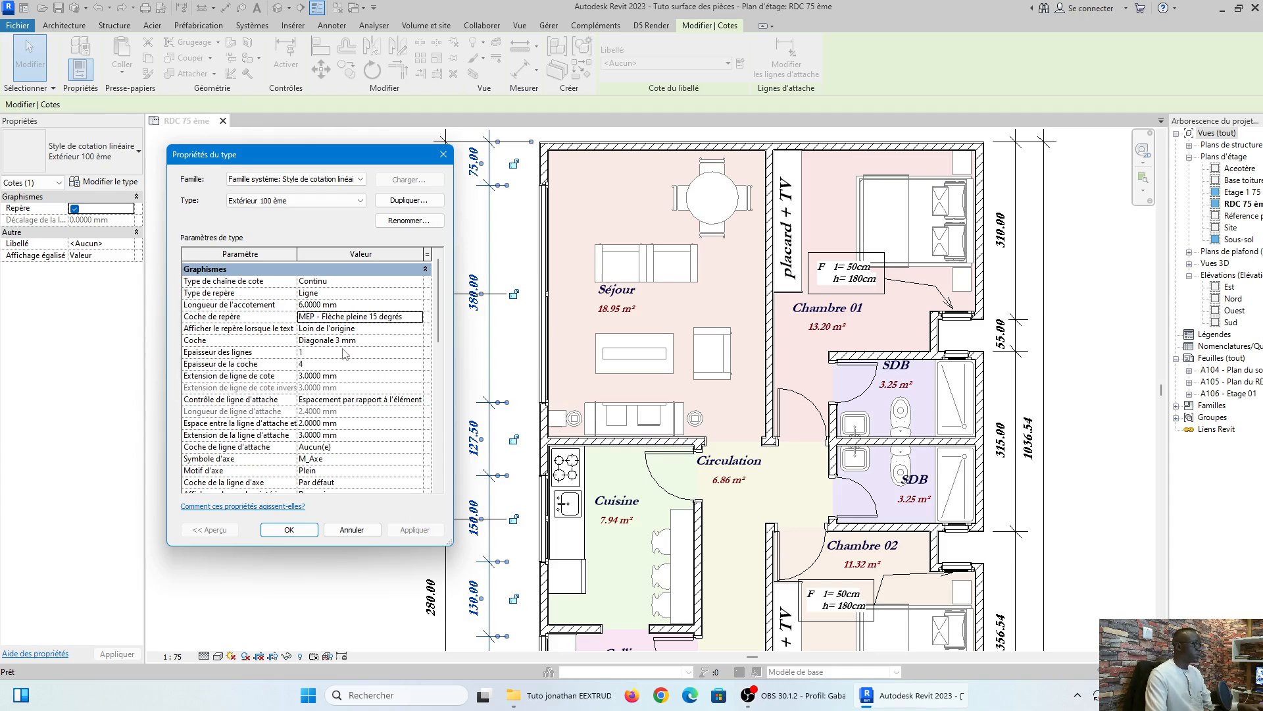
# Set the dimension type's Coche to Flèche pleine 15 degrés and accept the type properties.
pyautogui.click(420, 340)
pyautogui.scroll(-4, 368, 381)
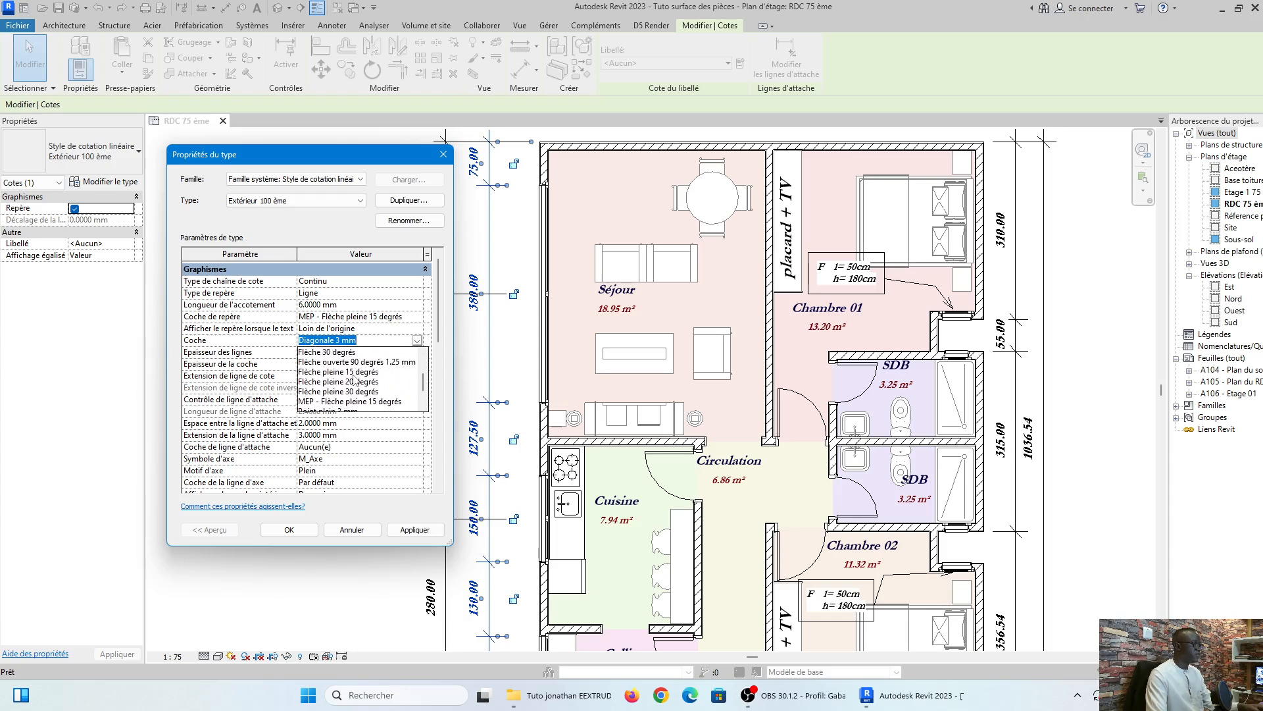
pyautogui.click(354, 373)
pyautogui.click(290, 530)
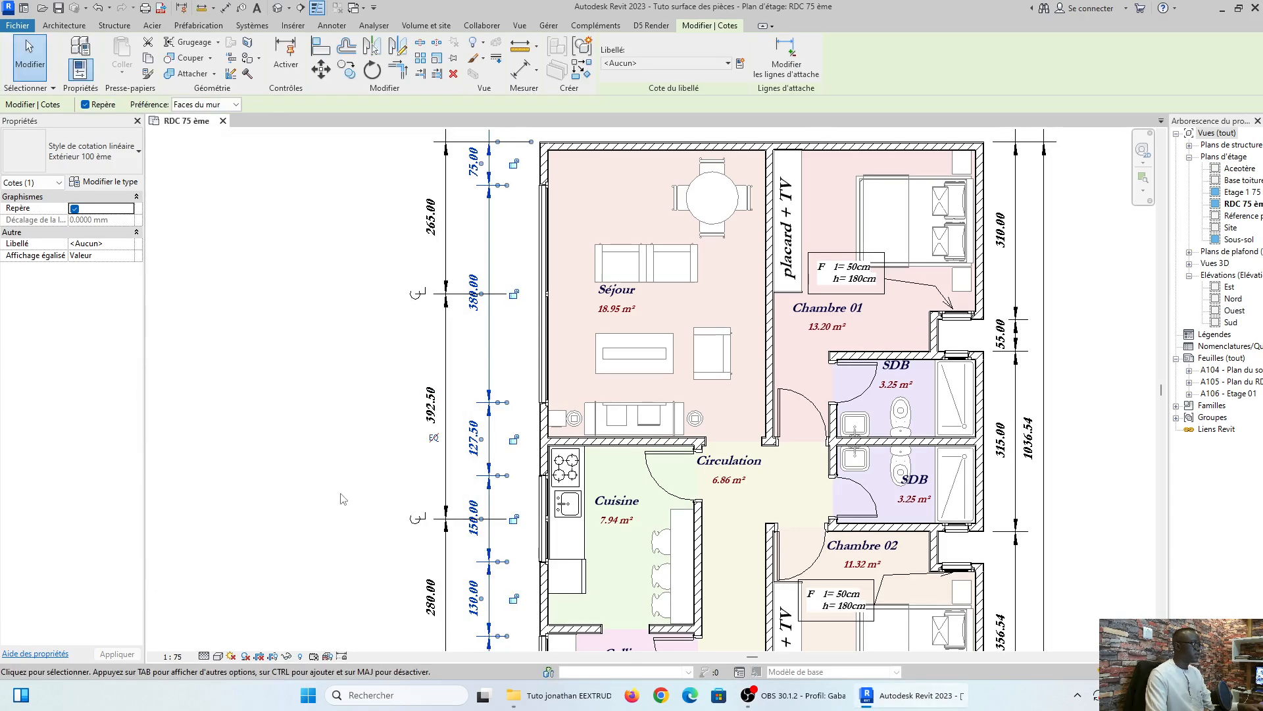
# Examine the arrowheads on the dimension strings along the Séjour-side exterior wall, starting at its upper corner.
pyautogui.scroll(2, 540, 331)
pyautogui.click(494, 358)
pyautogui.scroll(-4, 493, 358)
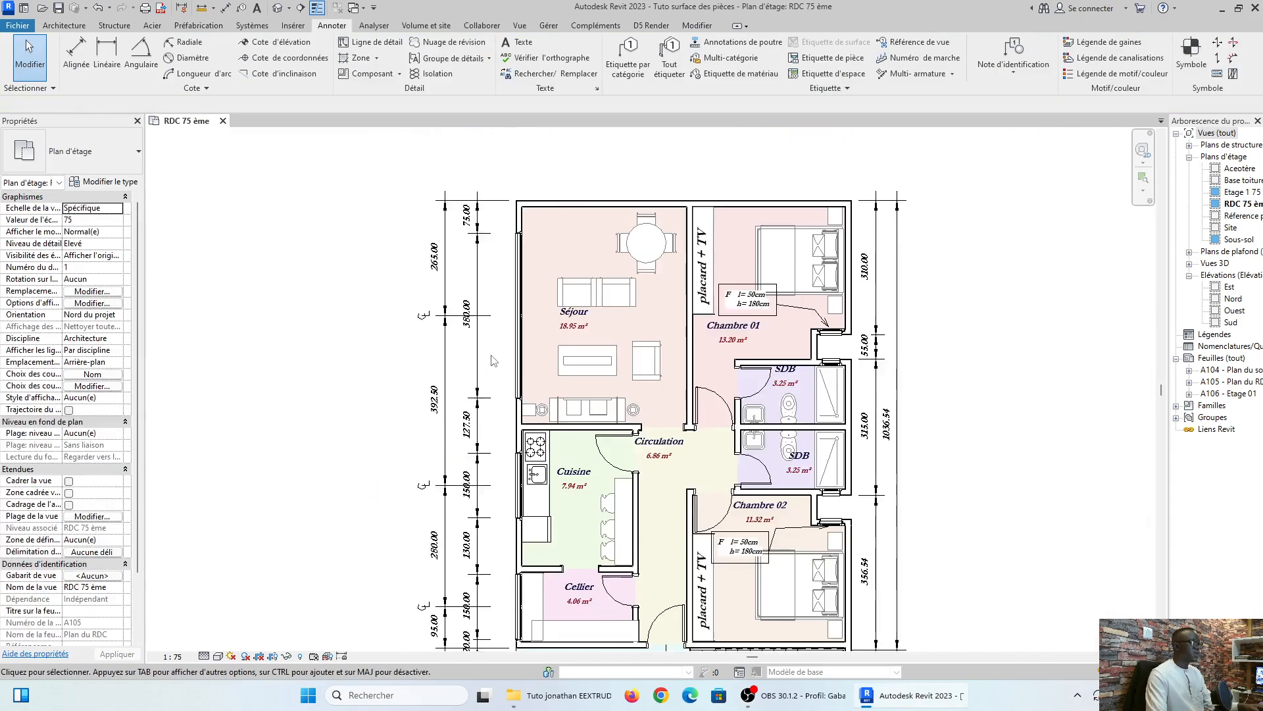
pyautogui.scroll(1, 493, 359)
pyautogui.moveTo(495, 364); pyautogui.dragTo(466, 434, button='middle')
pyautogui.scroll(6, 453, 234)
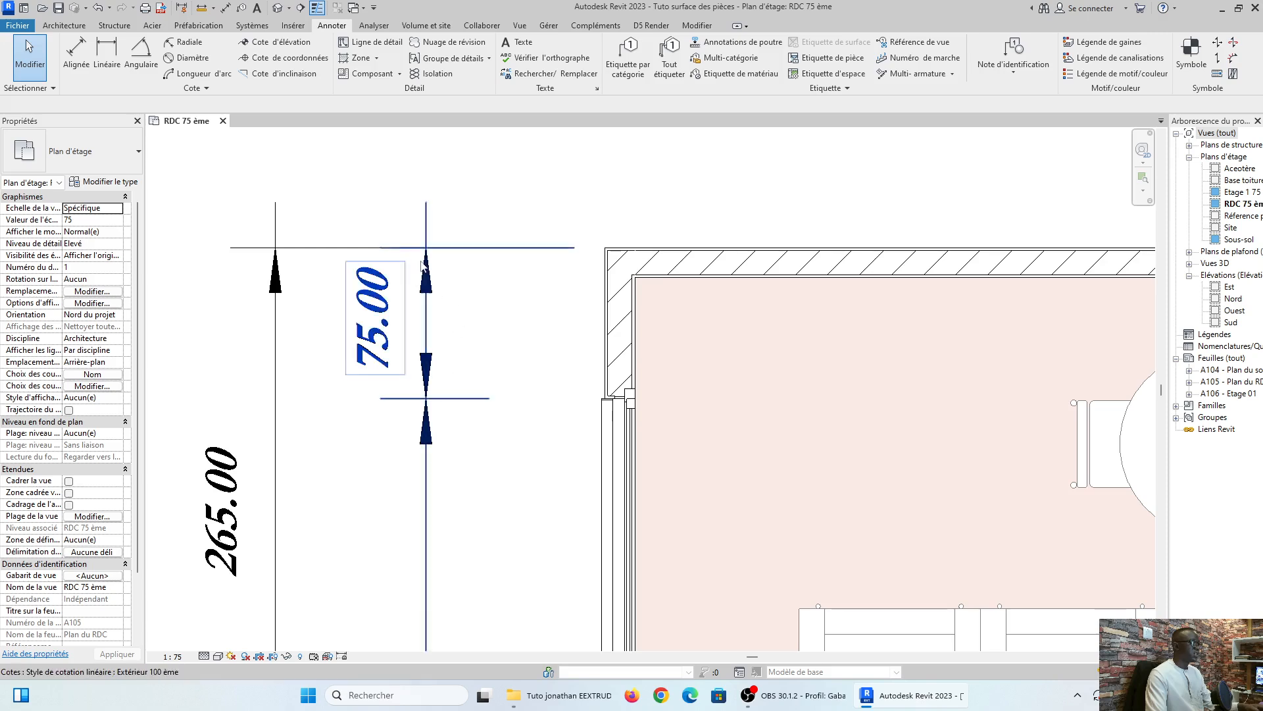
pyautogui.scroll(-2, 481, 307)
pyautogui.scroll(-4, 482, 311)
pyautogui.scroll(2, 453, 464)
pyautogui.moveTo(456, 520); pyautogui.dragTo(438, 380, button='middle')
pyautogui.scroll(-3, 438, 382)
pyautogui.scroll(2, 444, 459)
pyautogui.scroll(-3, 500, 467)
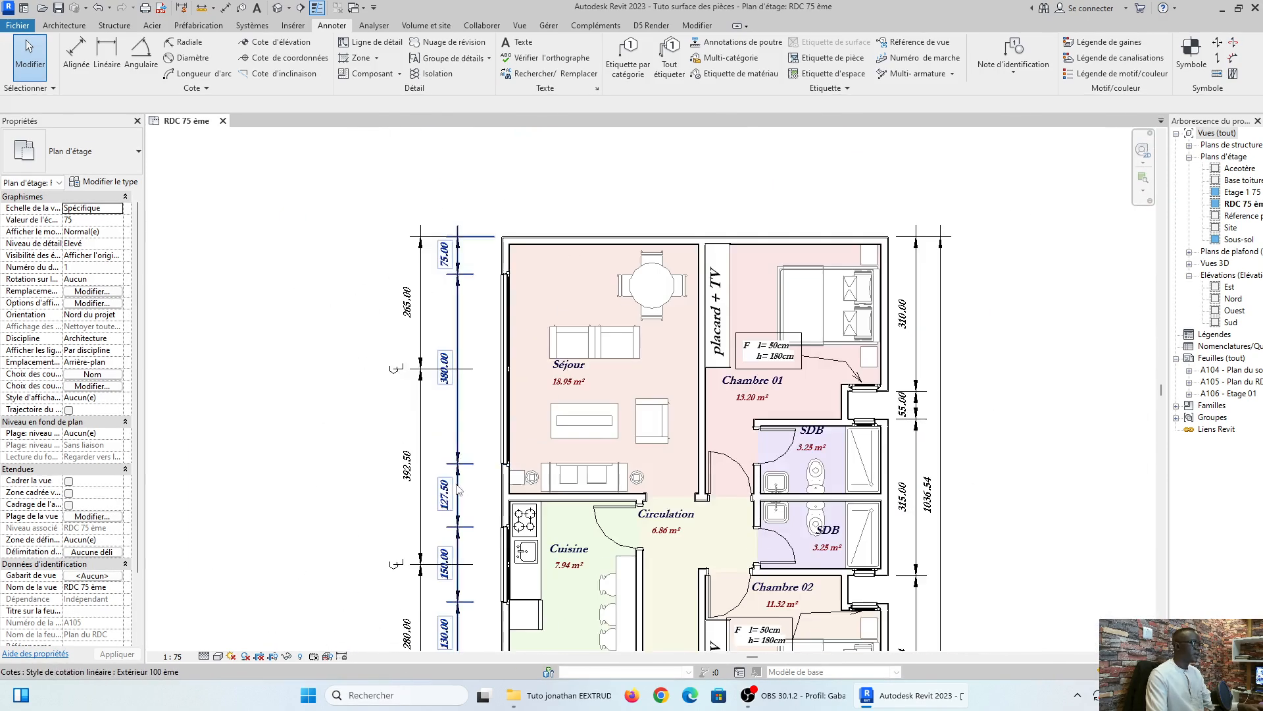
# Examine the Séjour window against its opening-width and opening-centre dimensions.
pyautogui.scroll(1, 527, 472)
pyautogui.scroll(3, 569, 236)
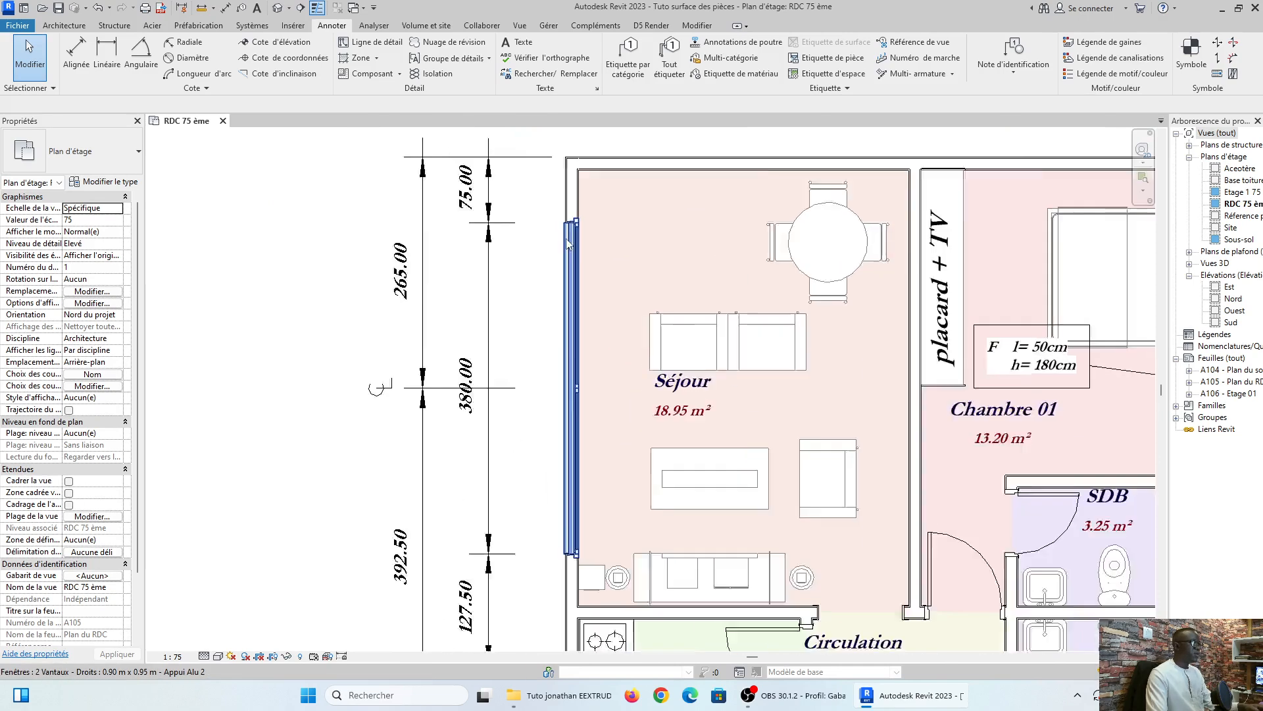
pyautogui.moveTo(556, 337); pyautogui.dragTo(528, 258, button='middle')
pyautogui.scroll(-3, 507, 326)
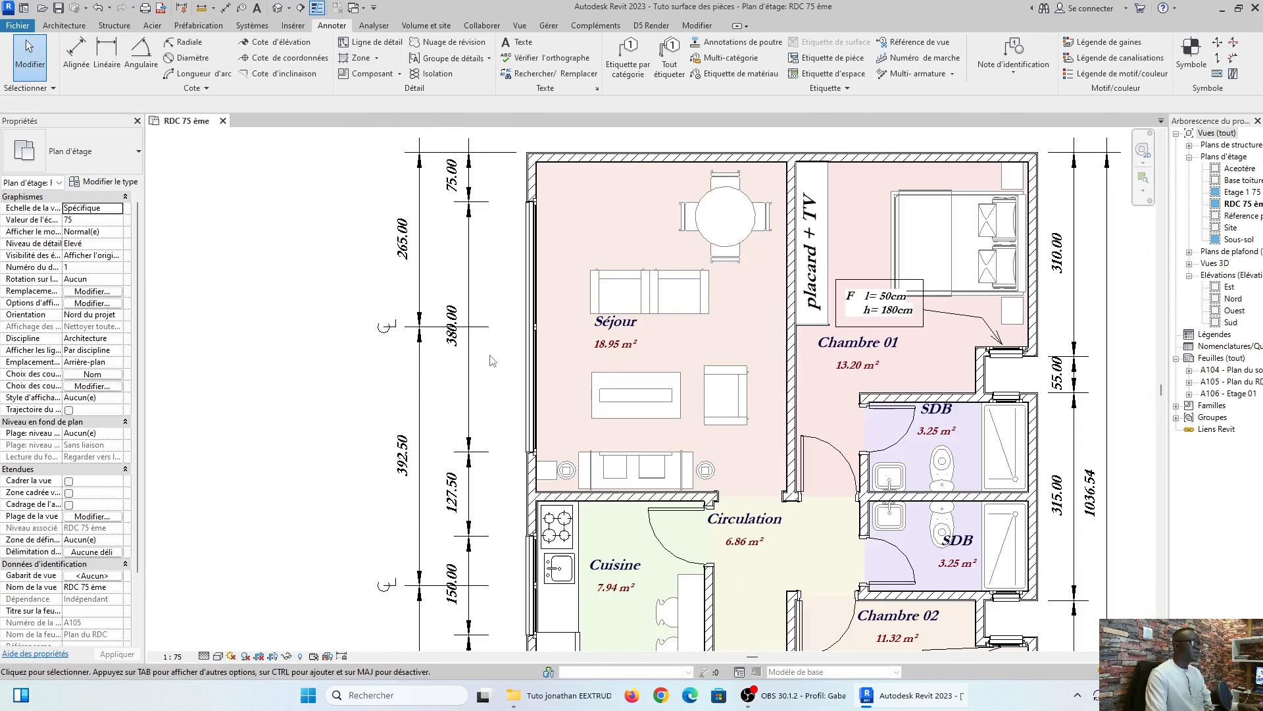
pyautogui.scroll(1, 506, 349)
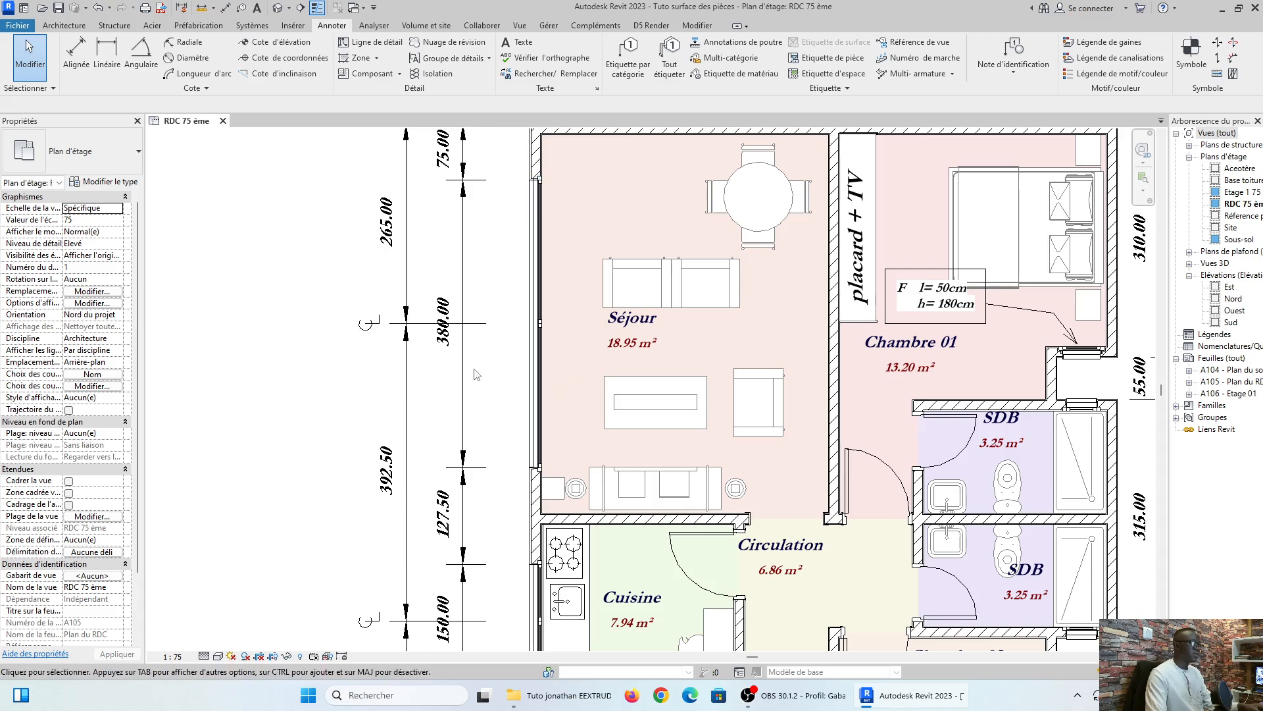
pyautogui.scroll(-2, 481, 366)
pyautogui.scroll(4, 500, 342)
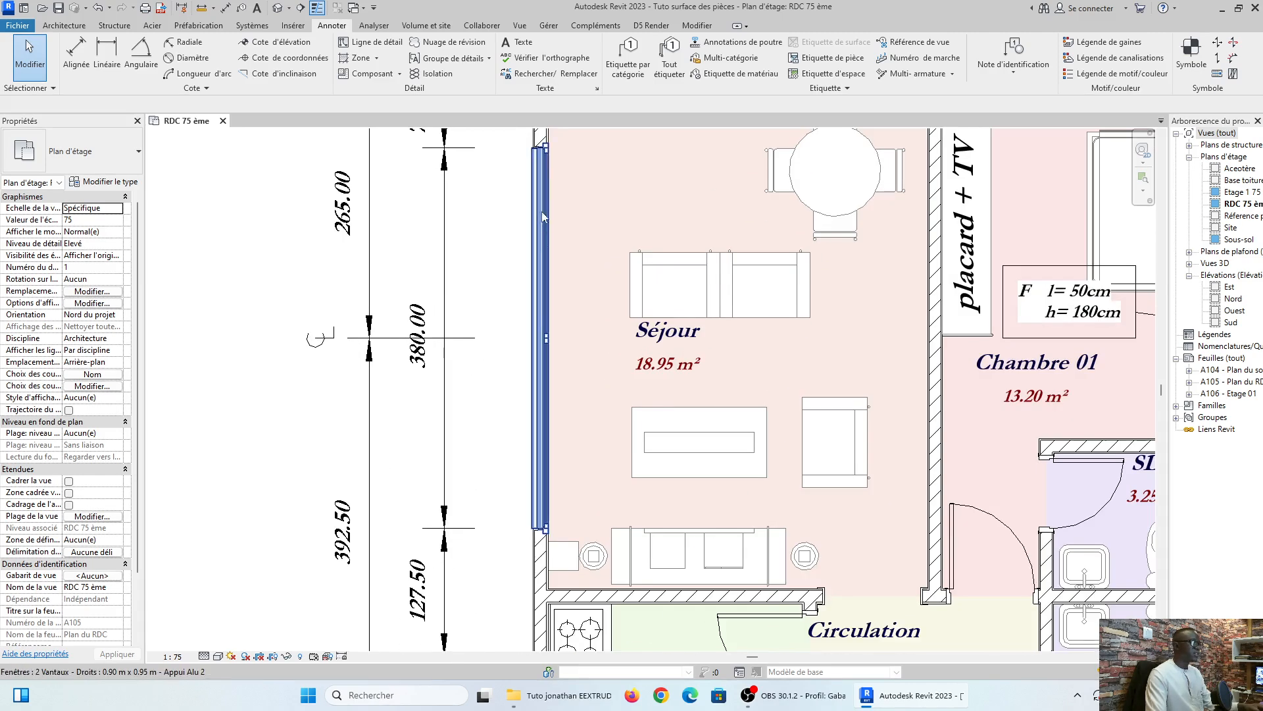
pyautogui.scroll(-3, 545, 276)
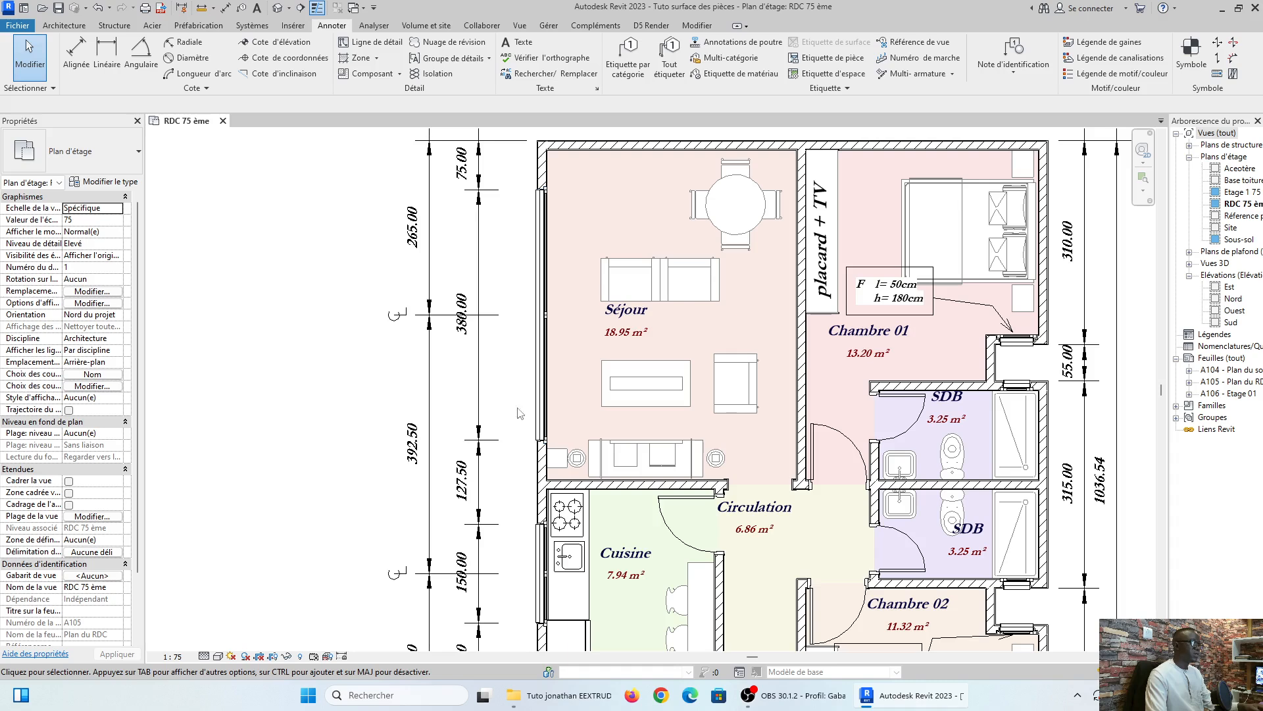
pyautogui.scroll(1, 538, 309)
pyautogui.scroll(-4, 551, 217)
pyautogui.scroll(5, 428, 276)
pyautogui.click(415, 289)
pyautogui.scroll(1, 437, 286)
pyautogui.press('Escape')
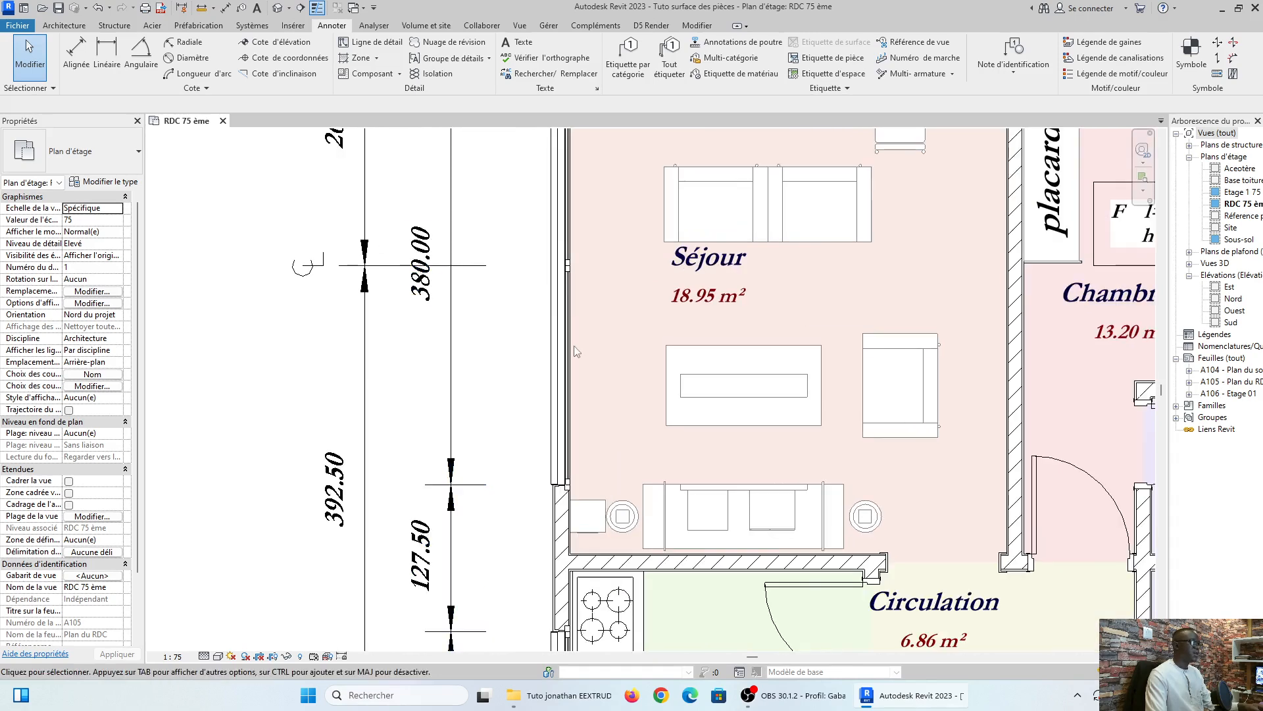
pyautogui.scroll(-1, 567, 348)
pyautogui.scroll(-1, 568, 349)
pyautogui.moveTo(573, 352); pyautogui.dragTo(562, 426, button='middle')
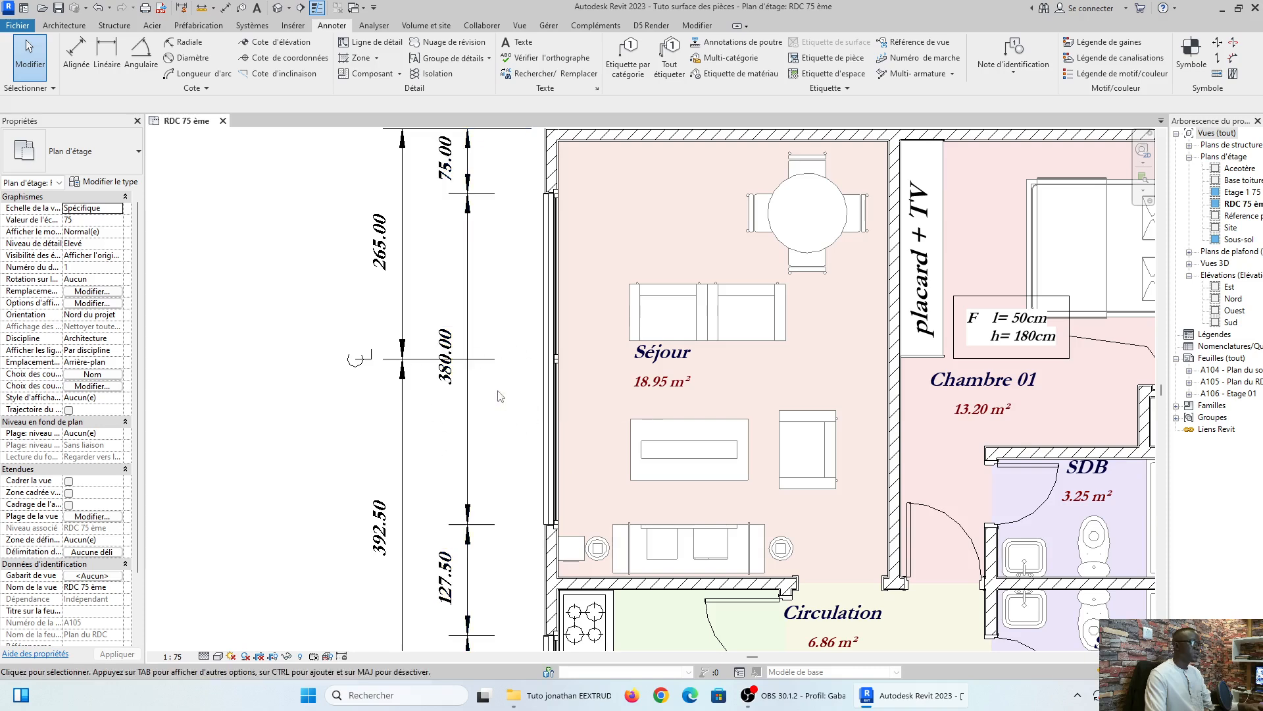
pyautogui.scroll(1, 484, 438)
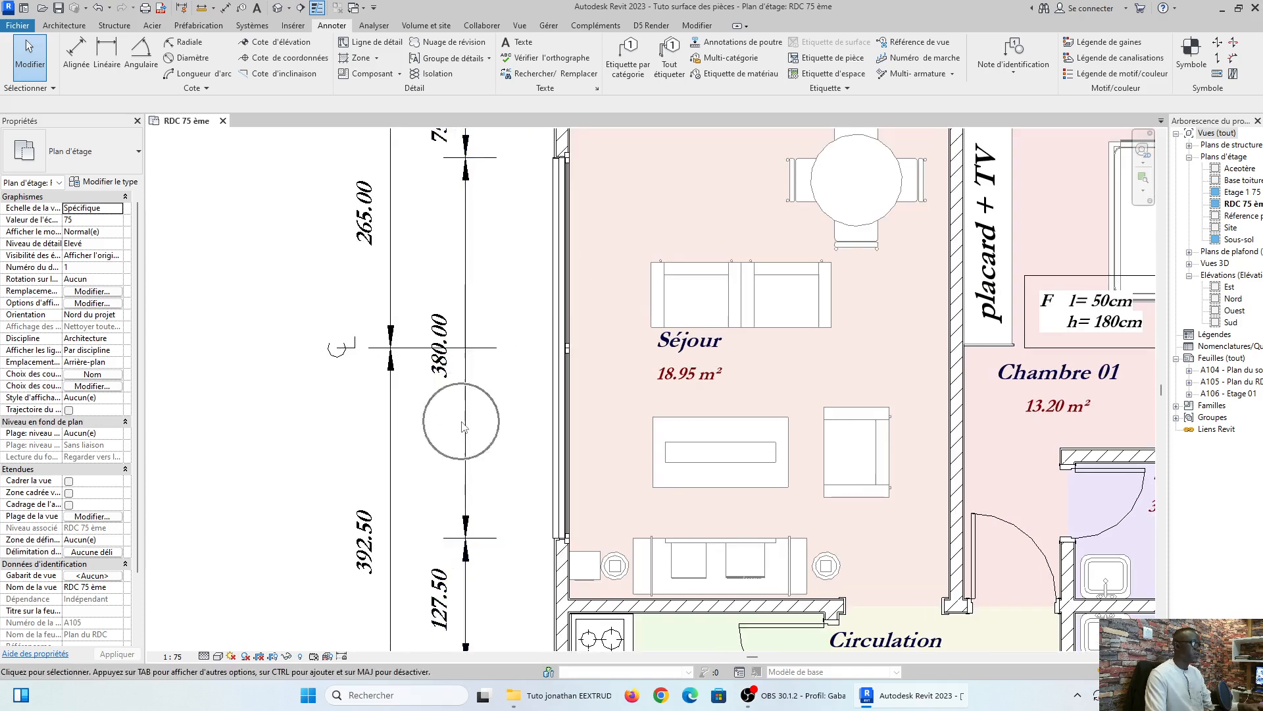
# Enable Afficher la hauteur de l'ouverture in the Extérieur 100 ème dimension type used on the Séjour-side opening dimensions.
pyautogui.click(467, 426)
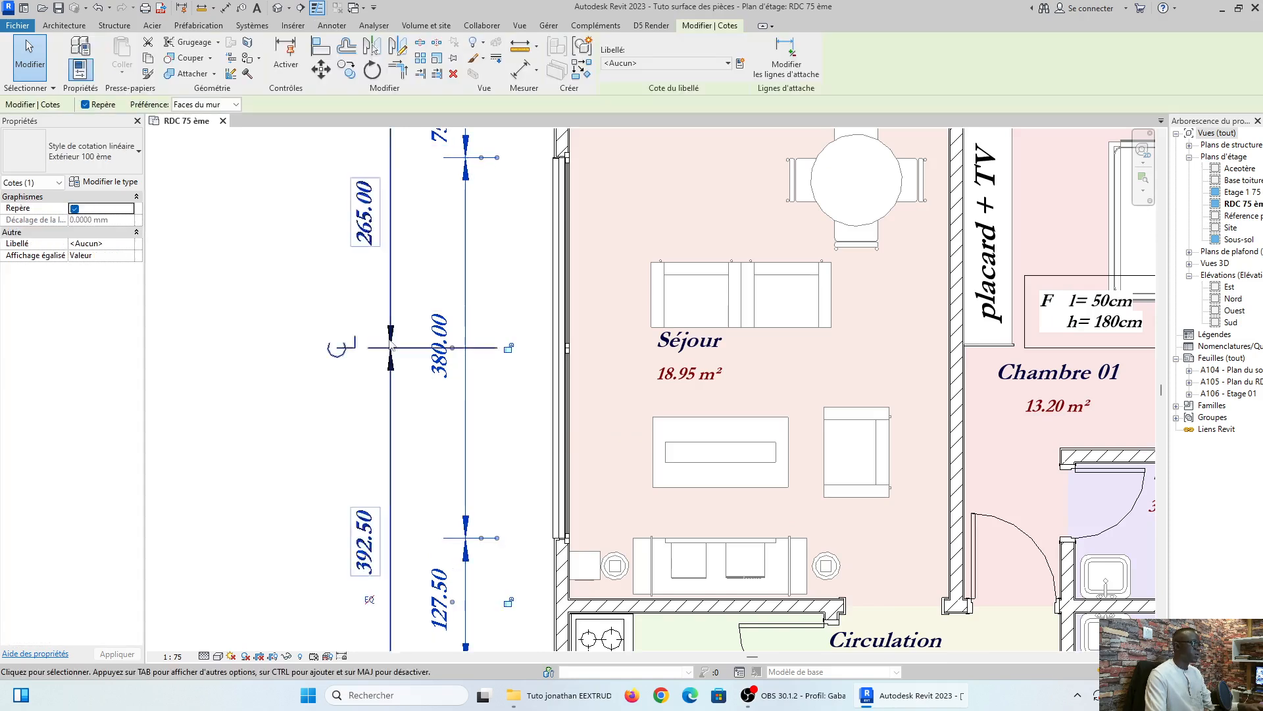
pyautogui.click(97, 193)
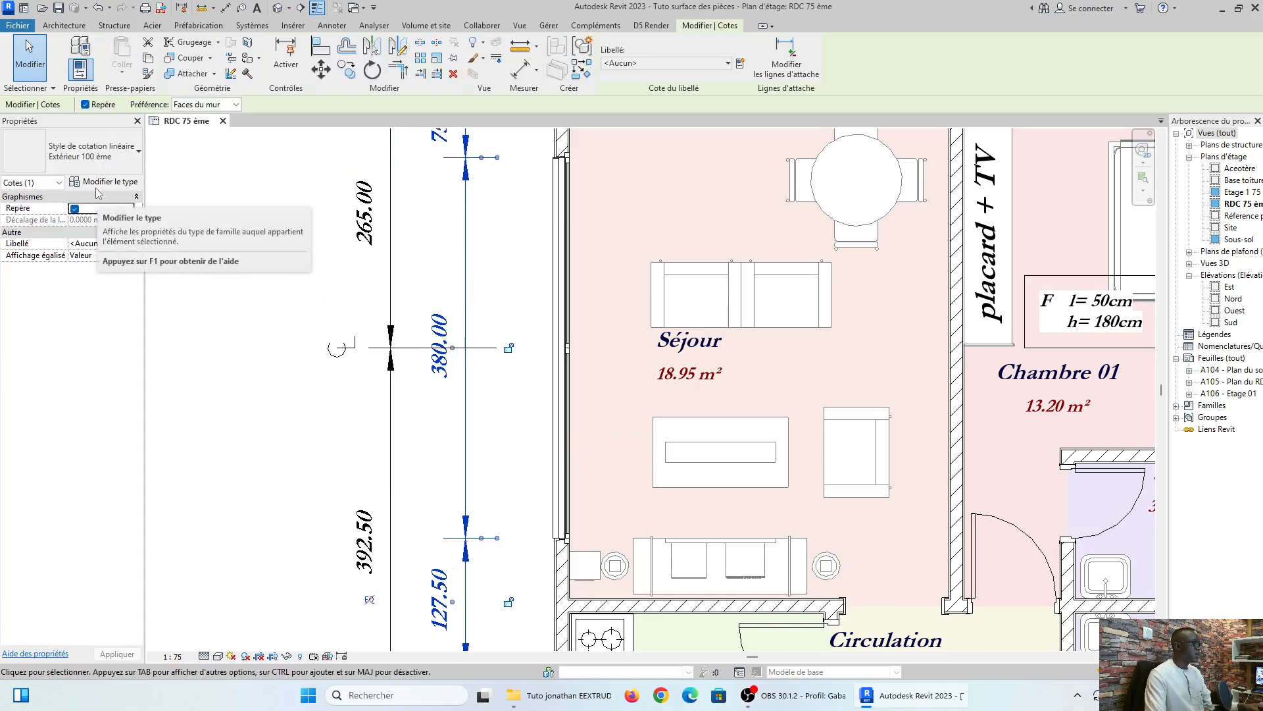
pyautogui.click(104, 189)
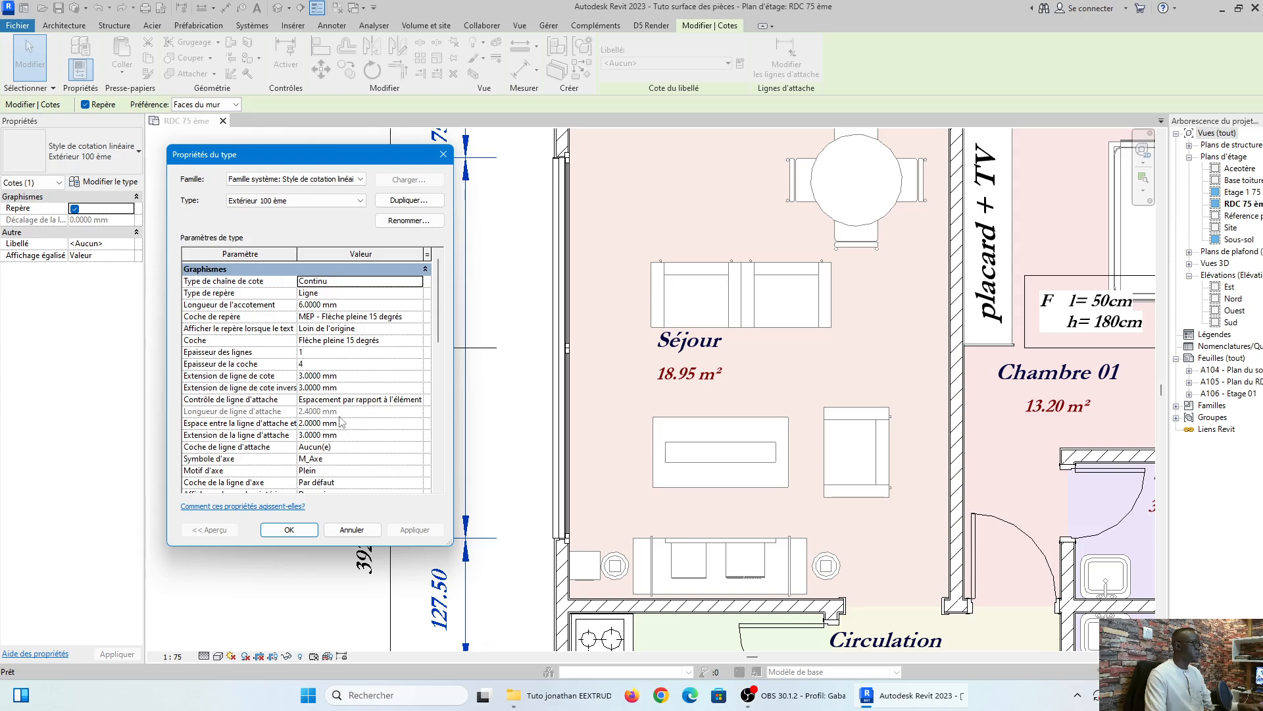
pyautogui.scroll(-5, 341, 422)
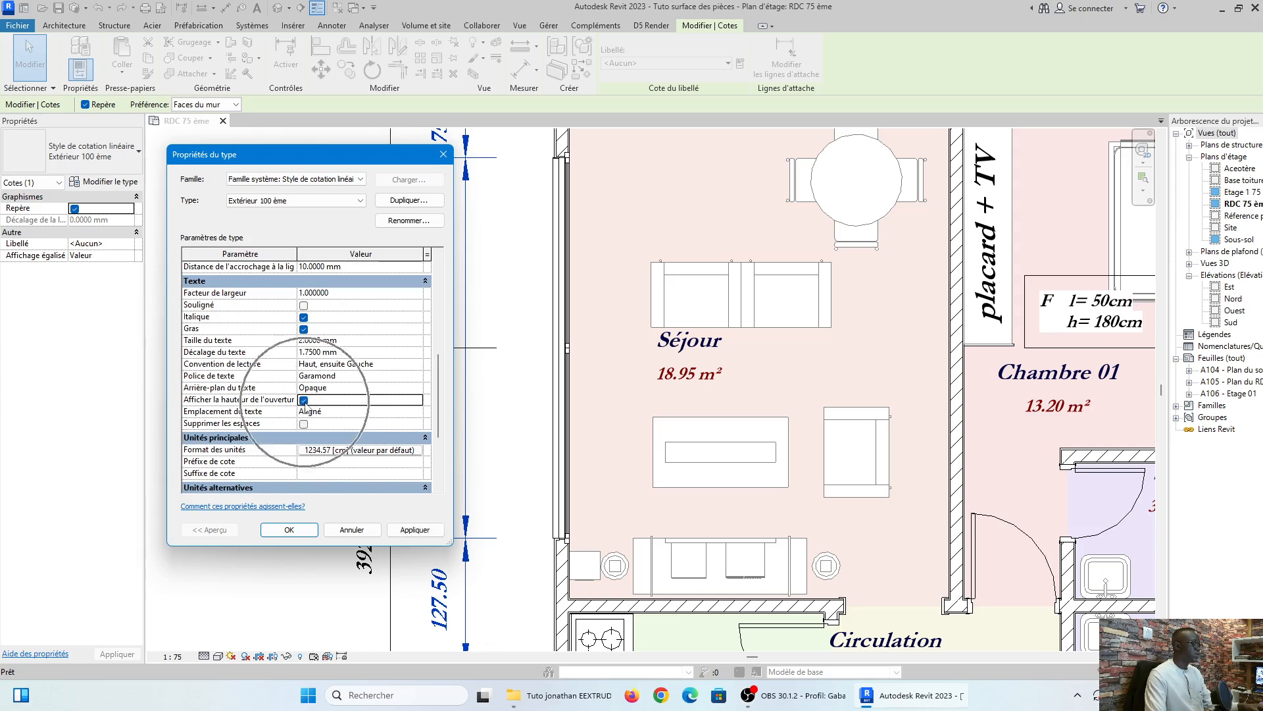
pyautogui.click(290, 531)
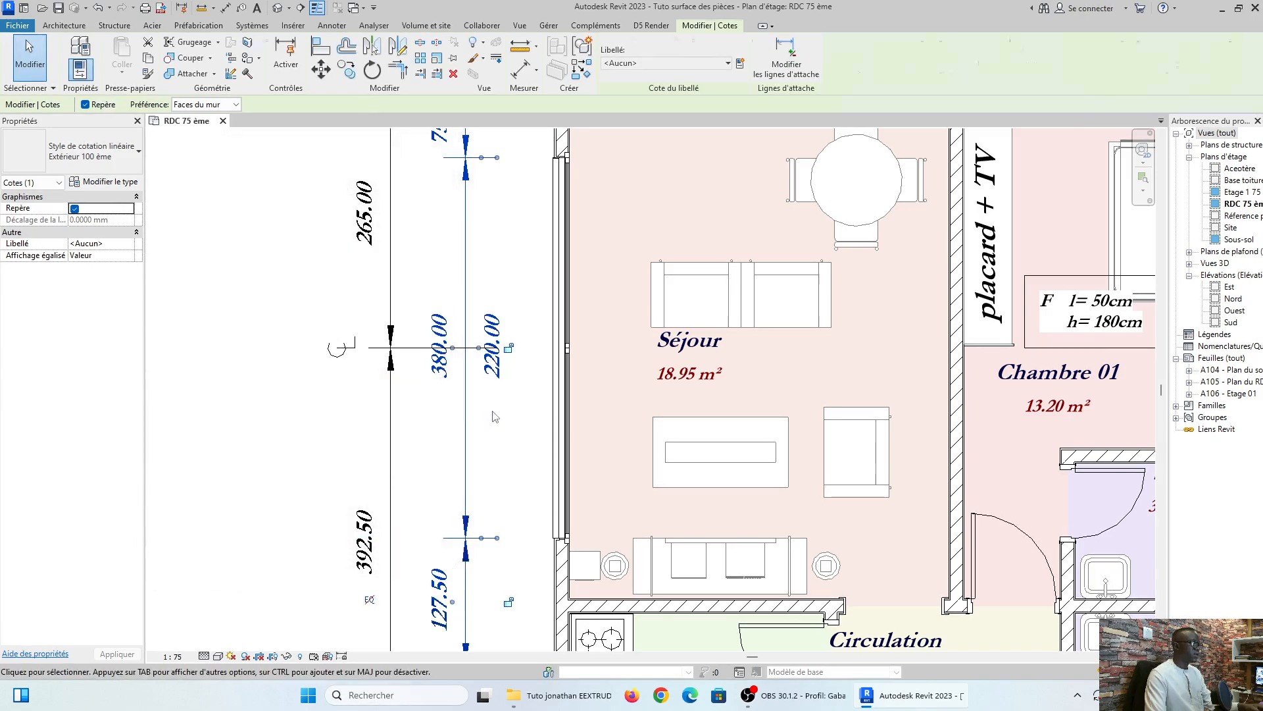
pyautogui.press('Escape')
# Examine the width and opening-height dimensions of the Séjour window against the window in the exterior wall.
pyautogui.scroll(-3, 495, 416)
pyautogui.scroll(4, 431, 322)
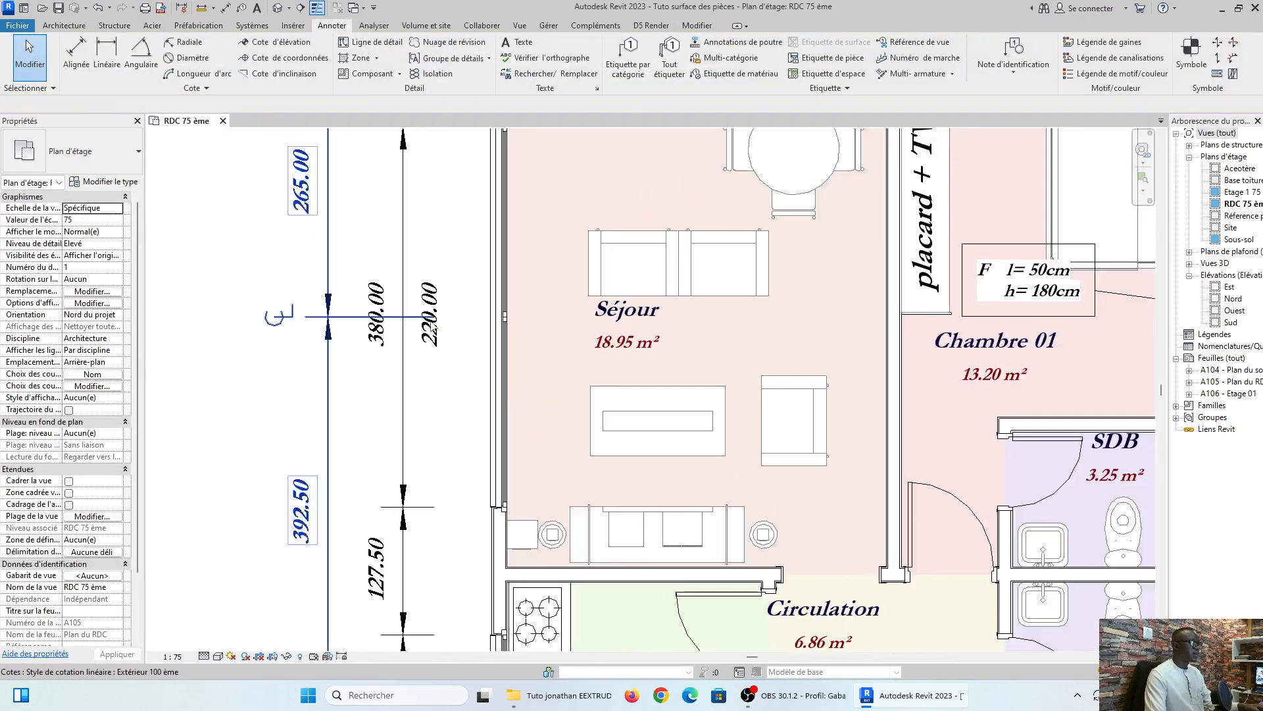
pyautogui.scroll(1, 432, 322)
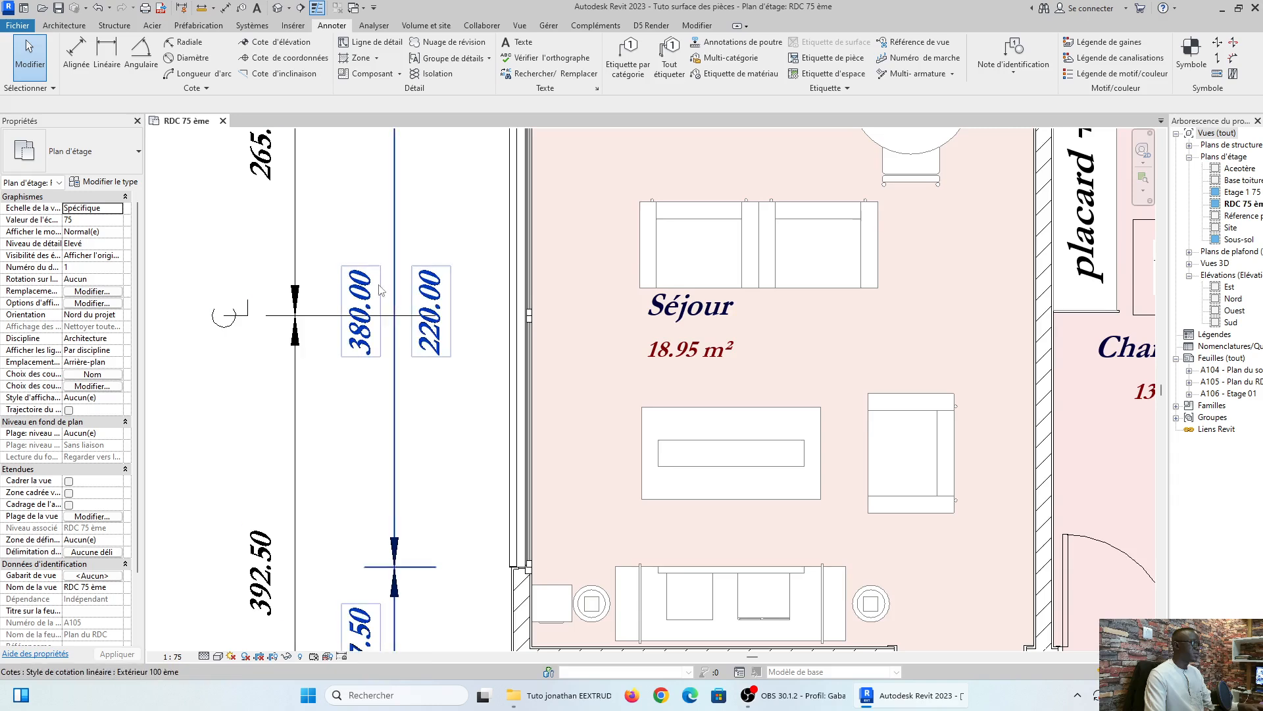
pyautogui.scroll(-1, 340, 282)
pyautogui.scroll(-2, 368, 256)
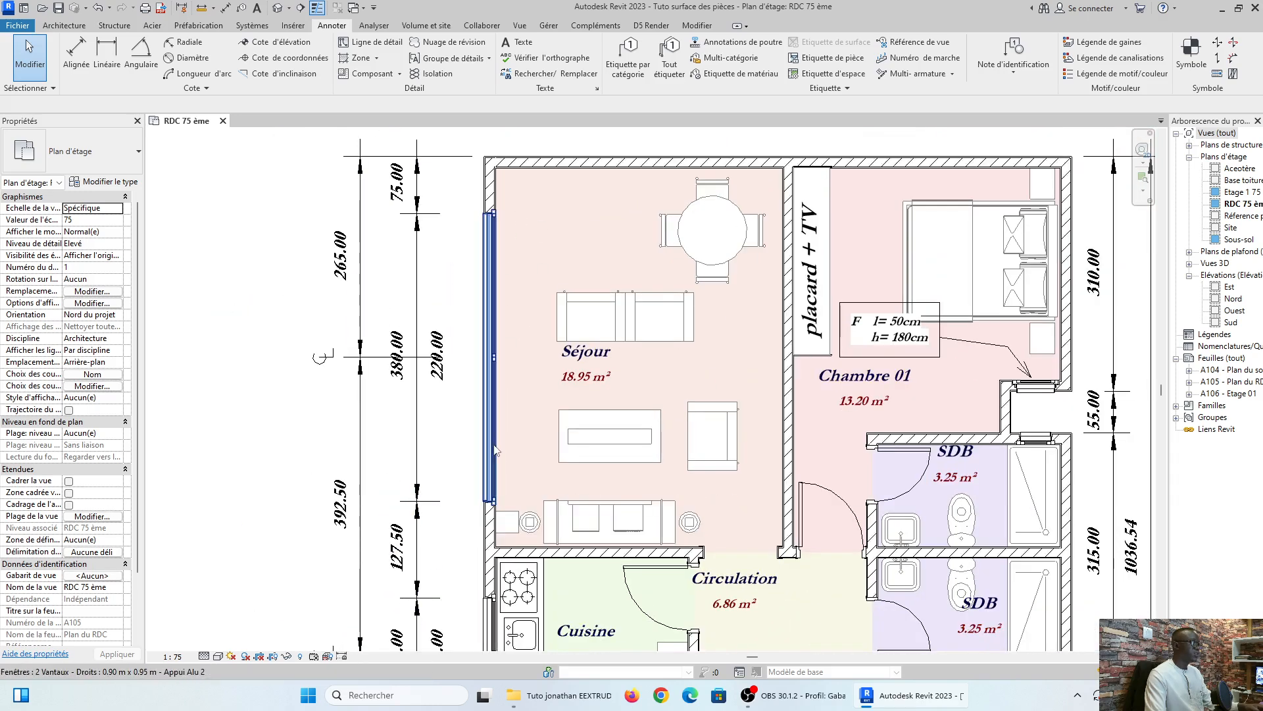
pyautogui.scroll(2, 442, 347)
pyautogui.scroll(2, 442, 346)
pyautogui.scroll(-2, 442, 368)
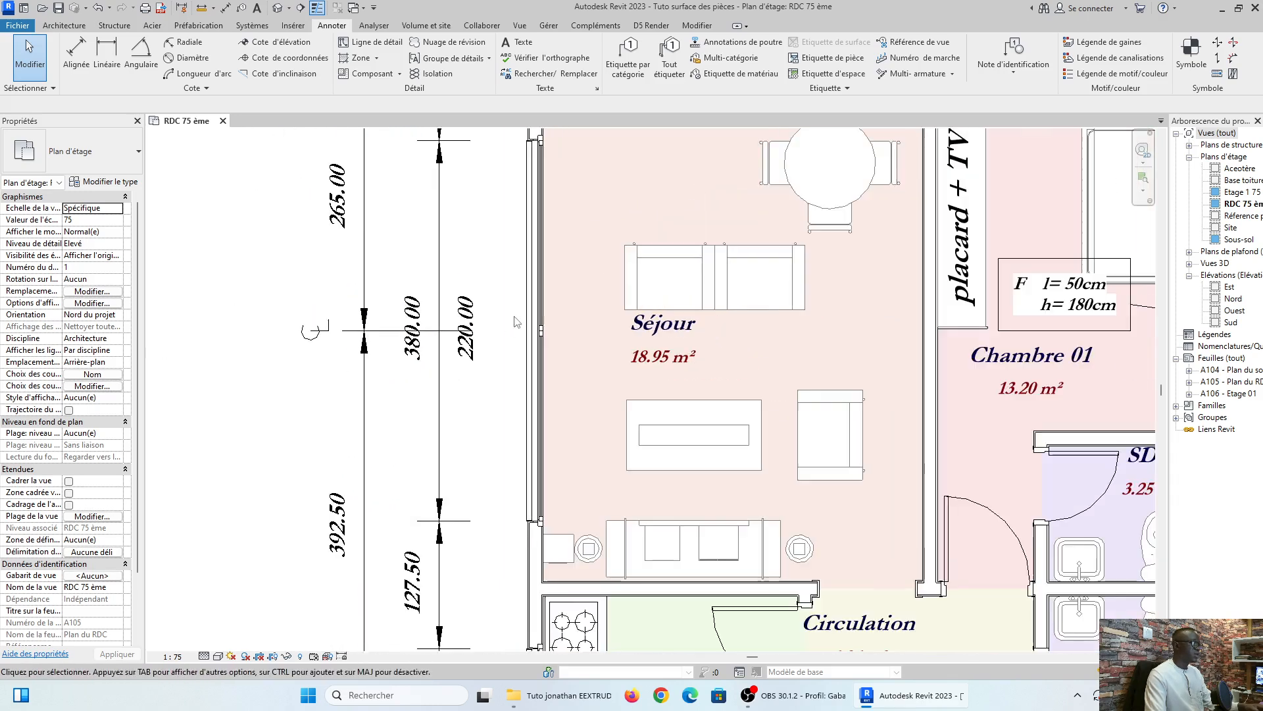
pyautogui.scroll(-3, 536, 388)
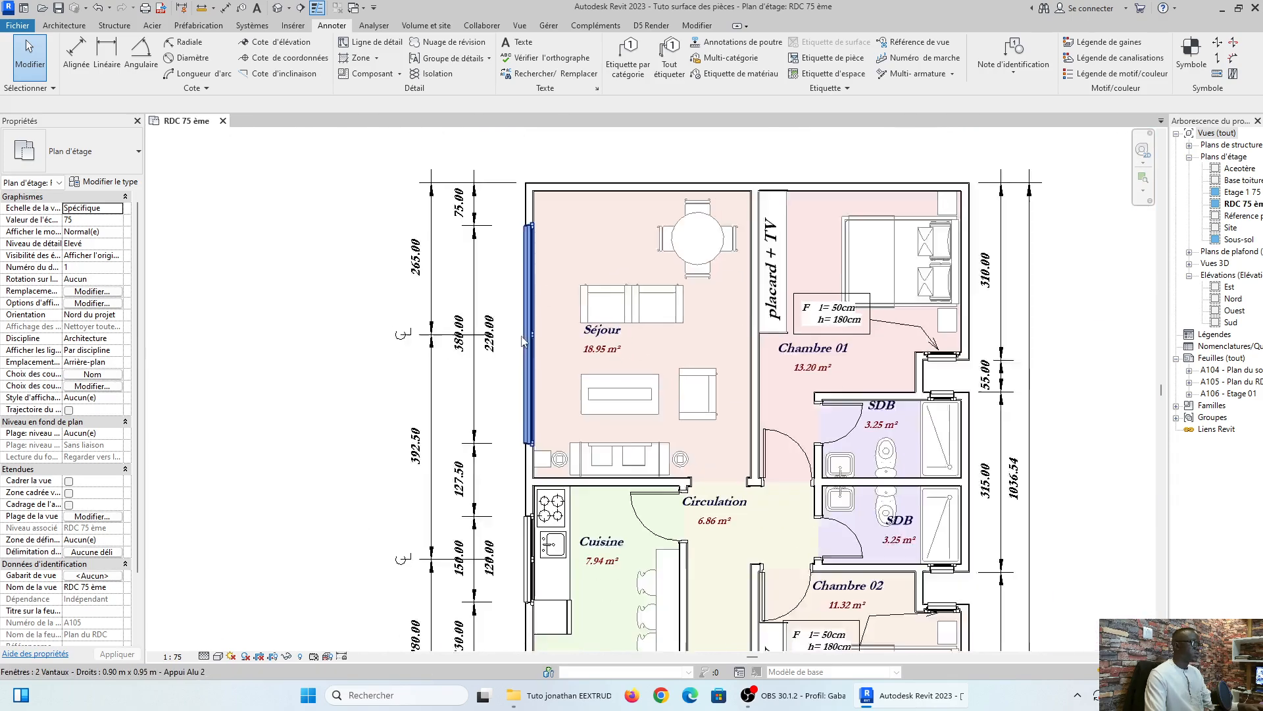
# Examine the width and opening-height dimensions of the Cuisine and Cellier windows along the same exterior wall.
pyautogui.scroll(4, 541, 501)
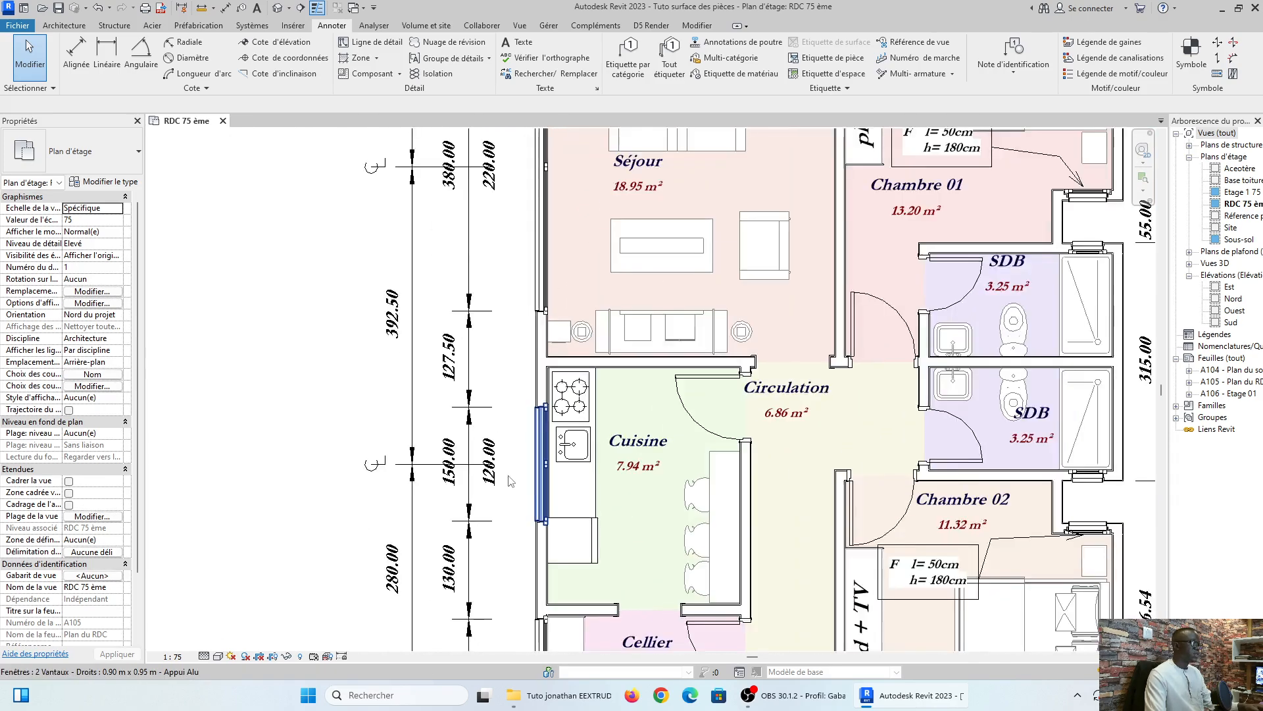
pyautogui.scroll(2, 573, 365)
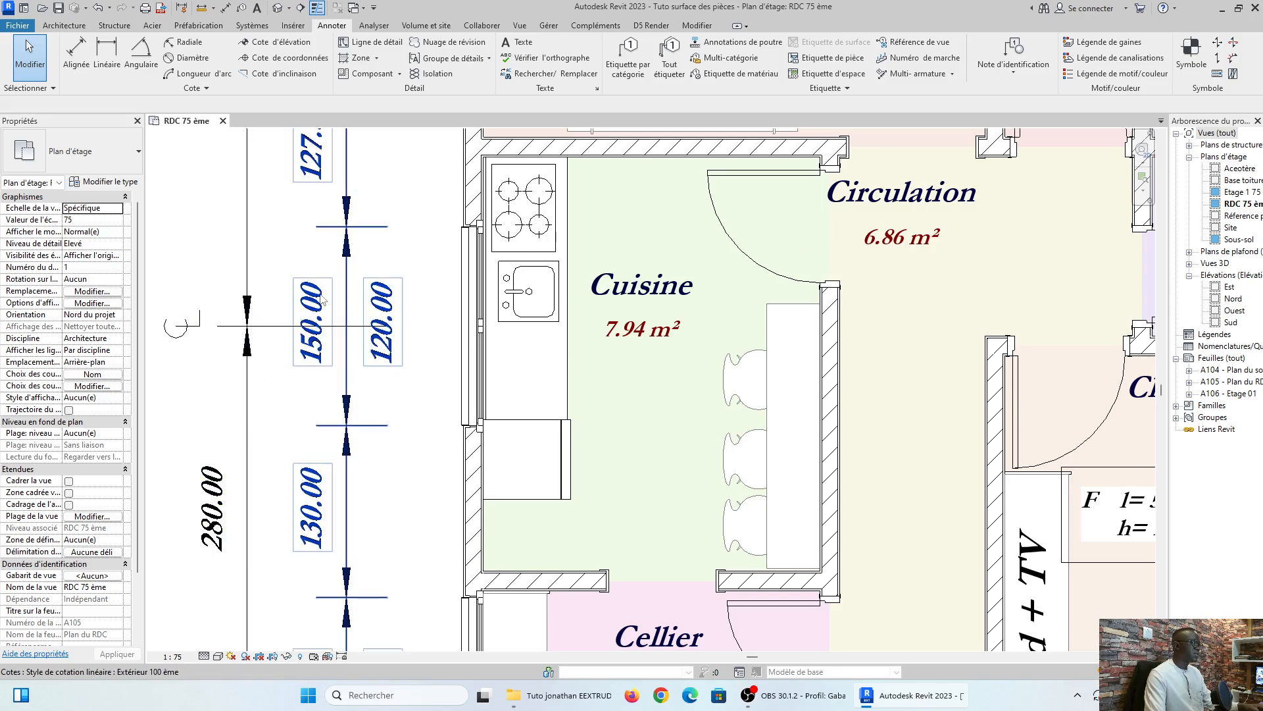
pyautogui.scroll(1, 322, 299)
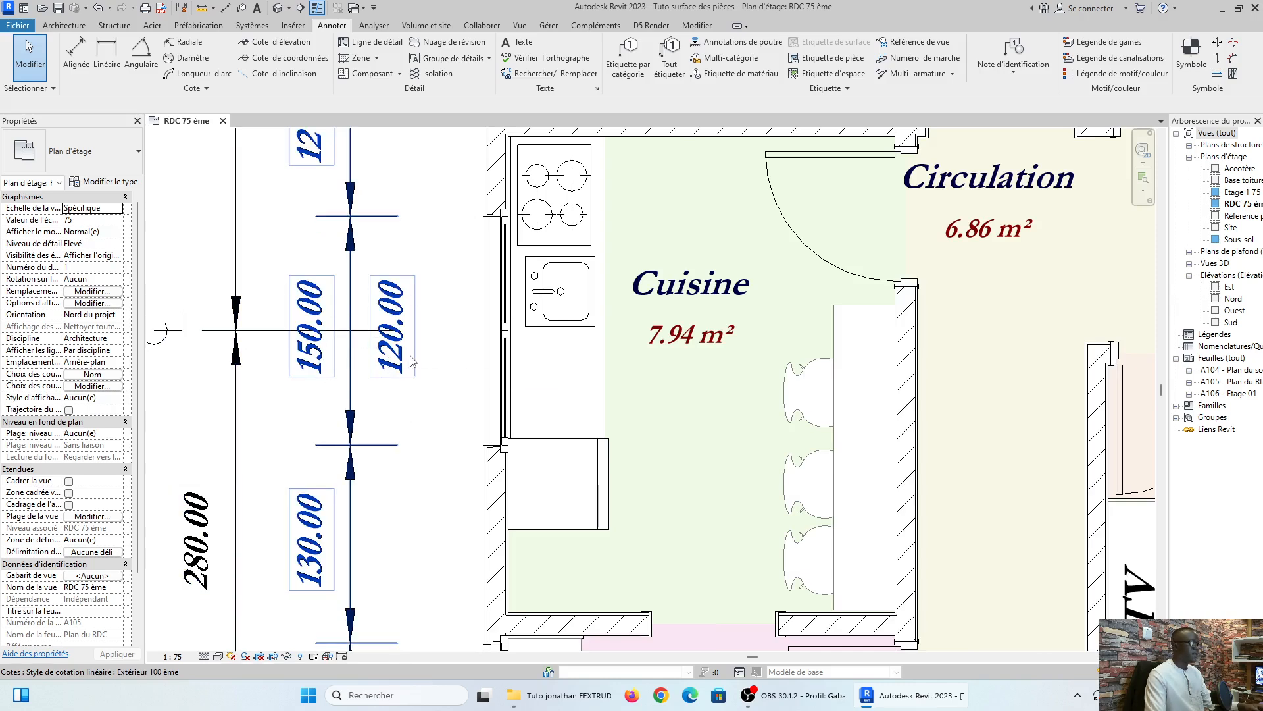
pyautogui.click(399, 317)
pyautogui.scroll(1, 484, 342)
pyautogui.scroll(1, 514, 399)
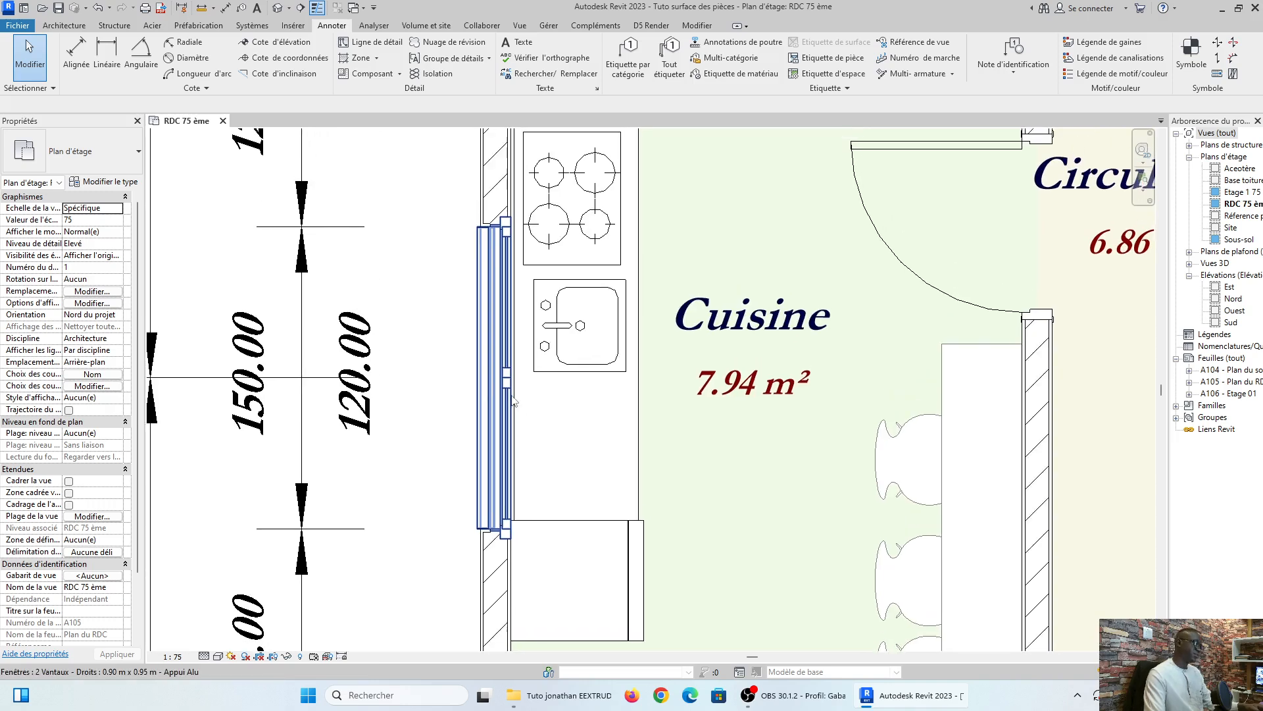
pyautogui.scroll(-2, 506, 396)
pyautogui.scroll(1, 502, 428)
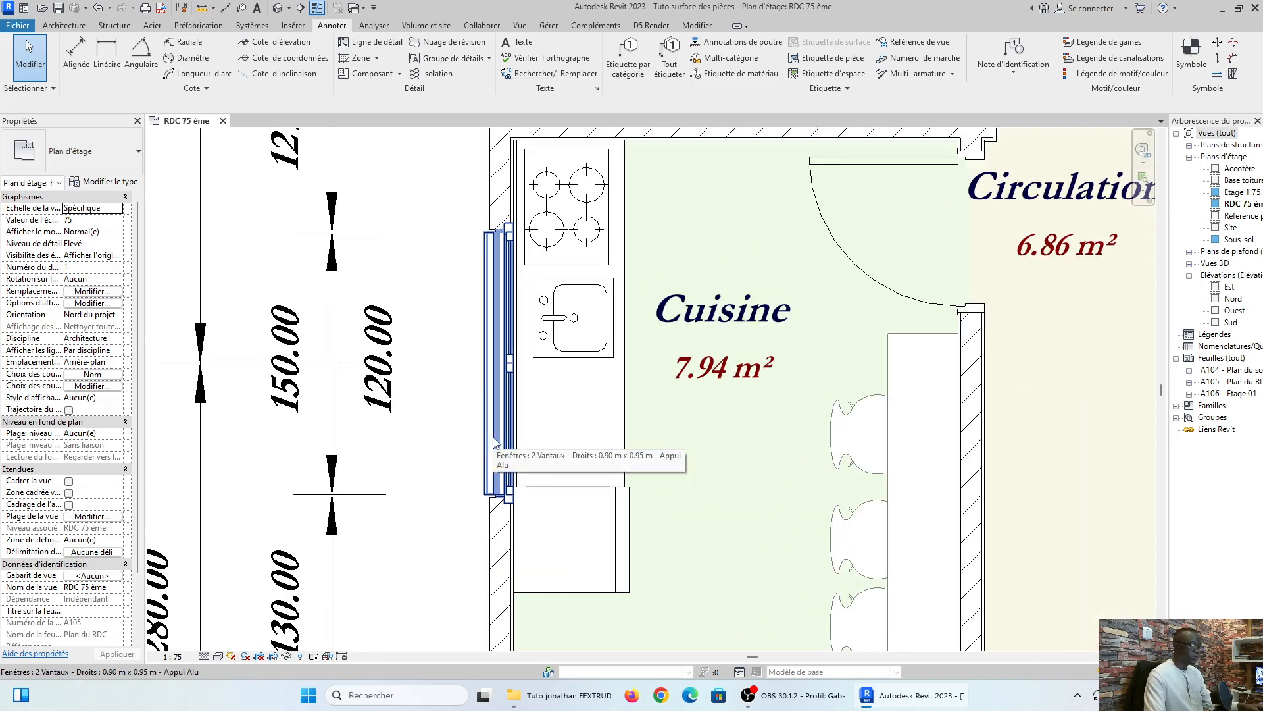
pyautogui.scroll(-1, 495, 442)
pyautogui.scroll(-3, 495, 442)
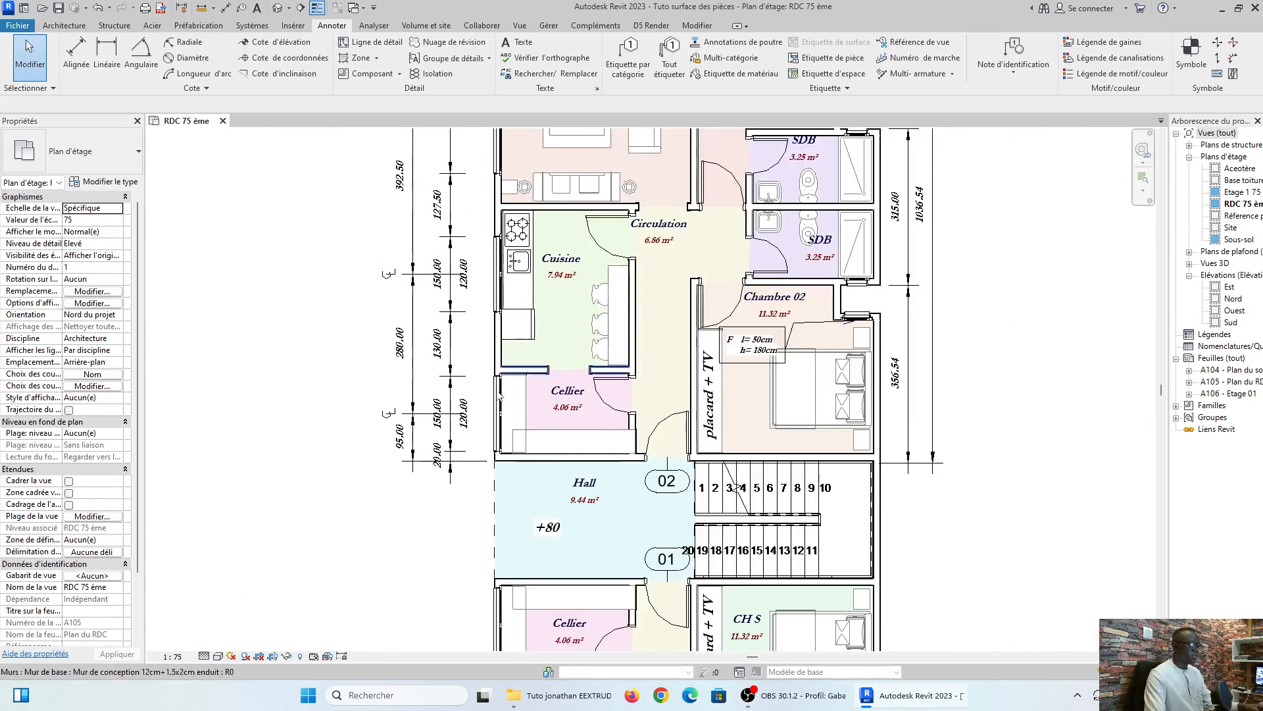
pyautogui.scroll(1, 511, 475)
pyautogui.scroll(1, 506, 394)
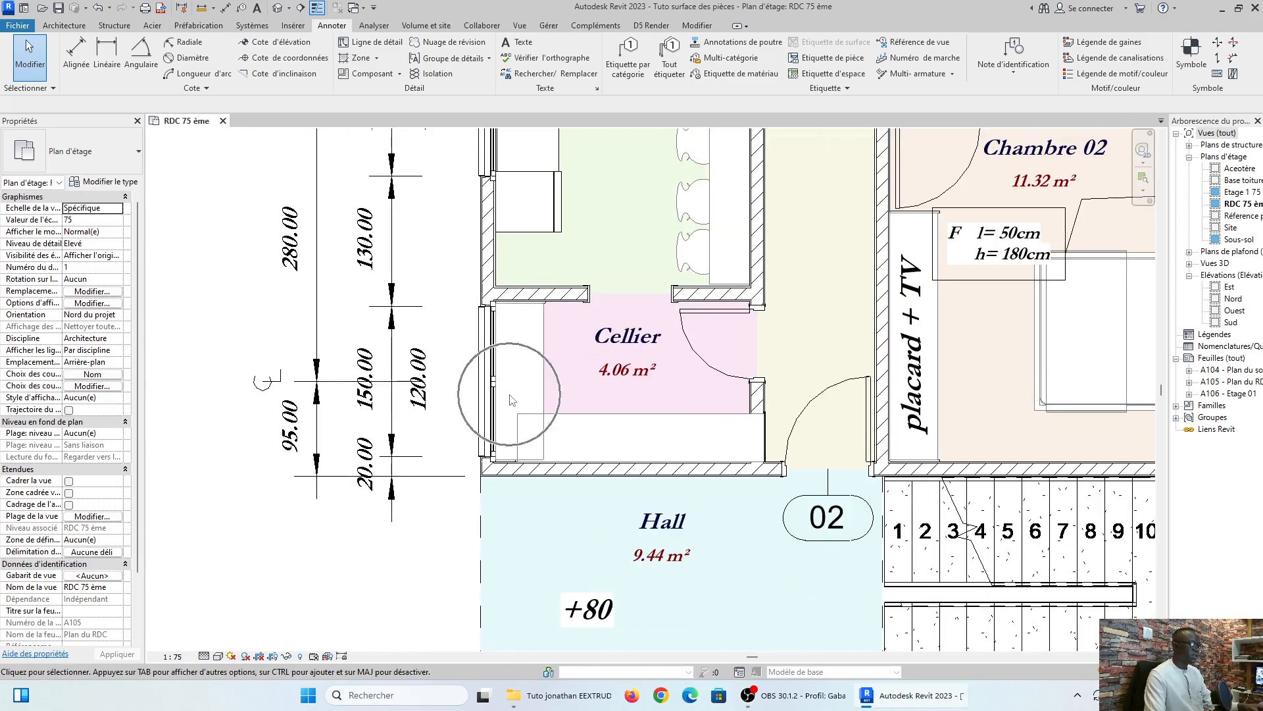
pyautogui.scroll(1, 548, 388)
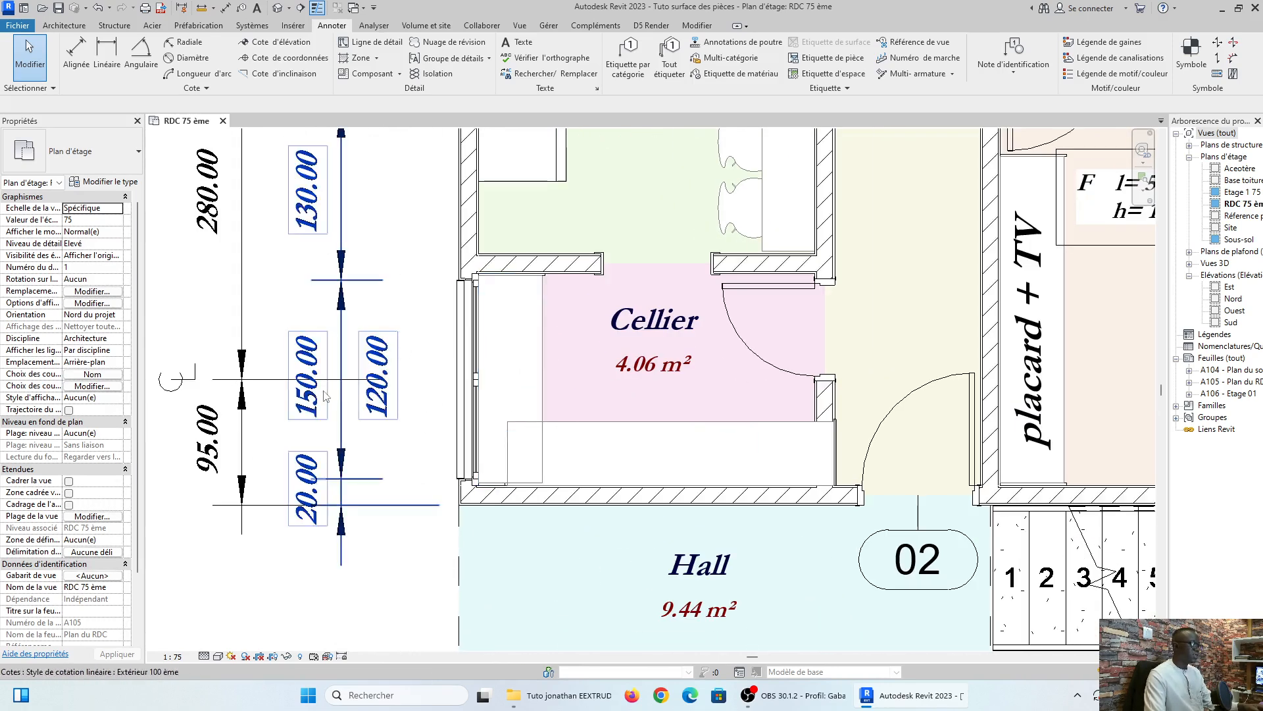
pyautogui.scroll(-3, 560, 401)
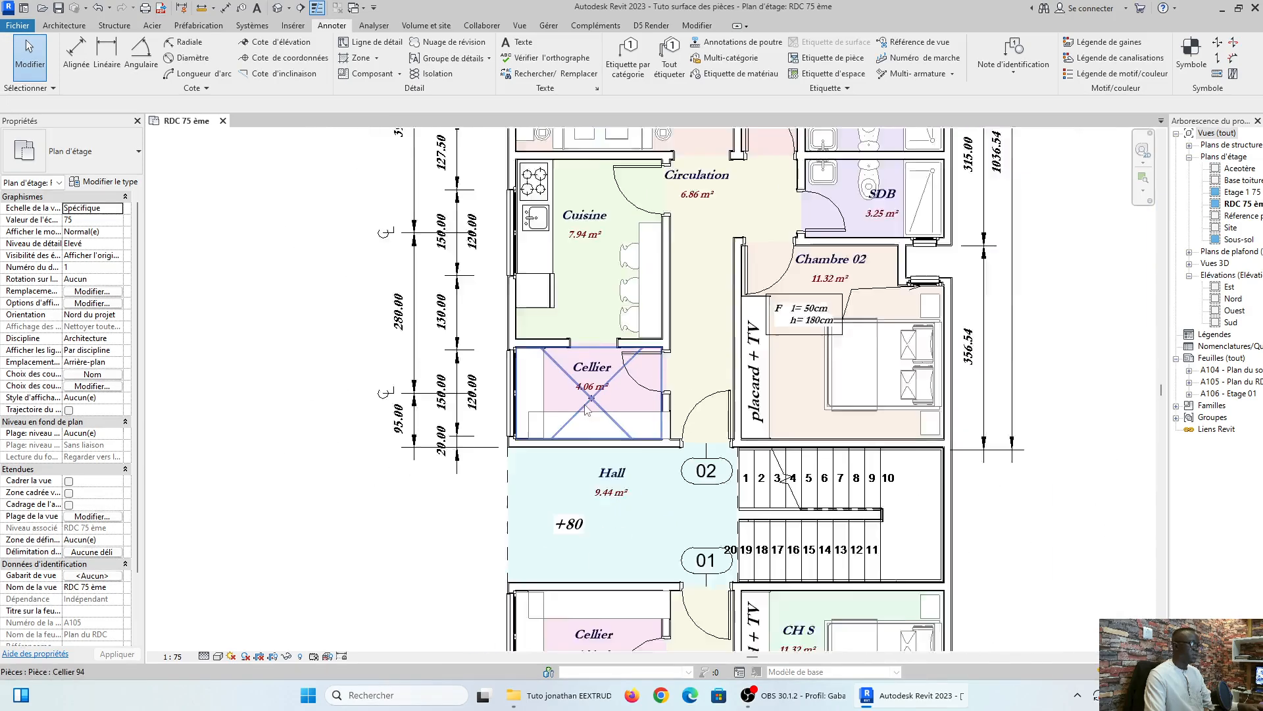
# Place an angular dimension between the inner faces of the two exterior walls at the Séjour's upper corner, with its arc inside the room.
pyautogui.moveTo(594, 422); pyautogui.dragTo(591, 664, button='middle')
pyautogui.scroll(3, 551, 161)
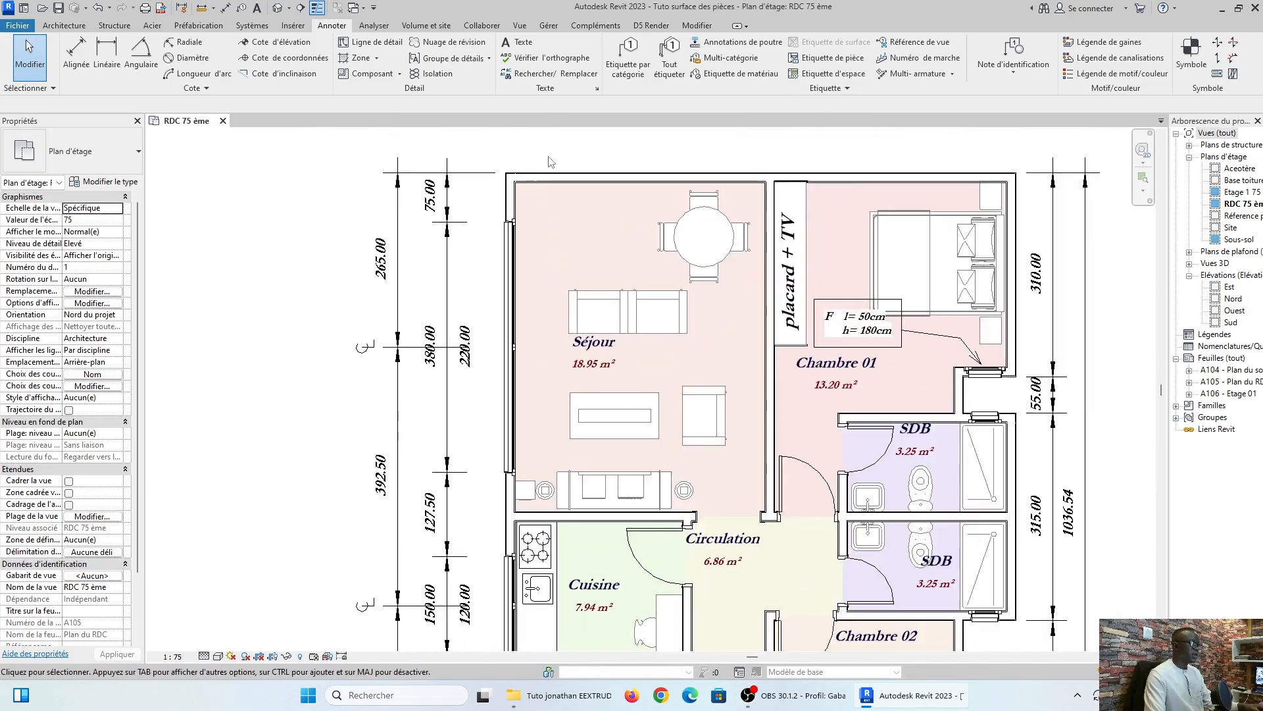
pyautogui.scroll(4, 494, 201)
pyautogui.moveTo(554, 208); pyautogui.dragTo(522, 260, button='middle')
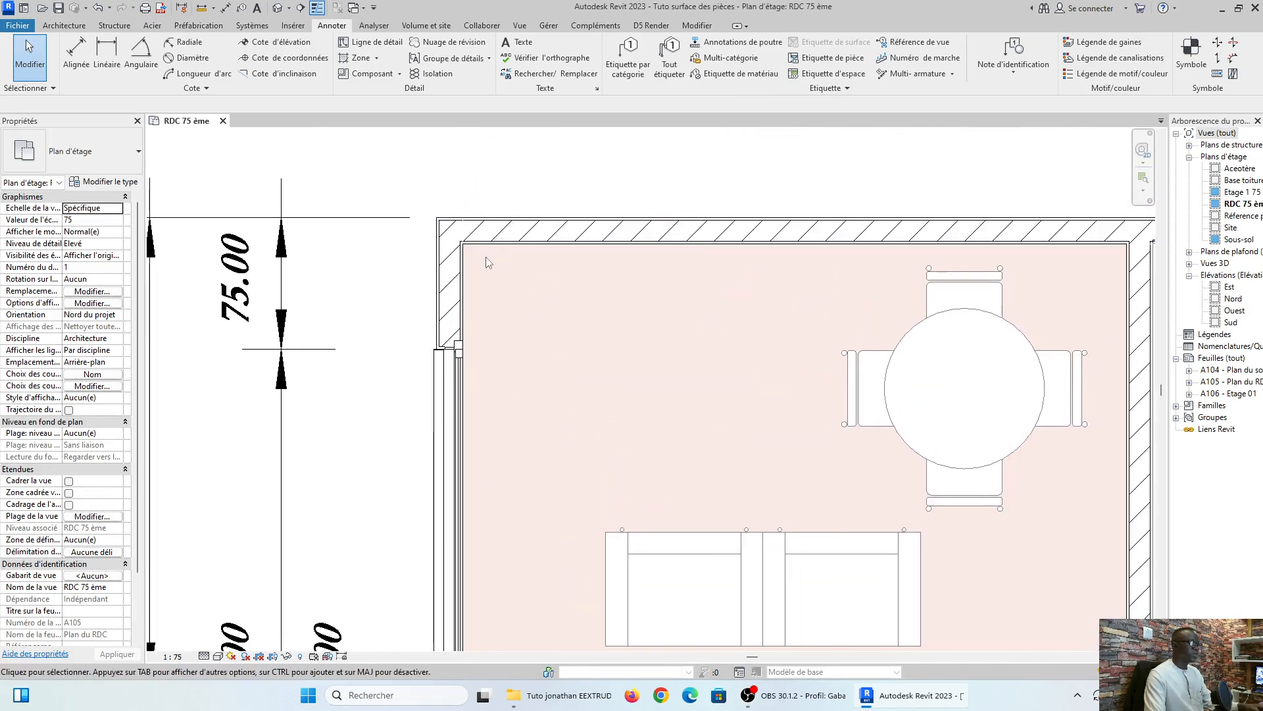
pyautogui.scroll(-3, 471, 260)
pyautogui.scroll(-3, 472, 260)
pyautogui.scroll(3, 483, 309)
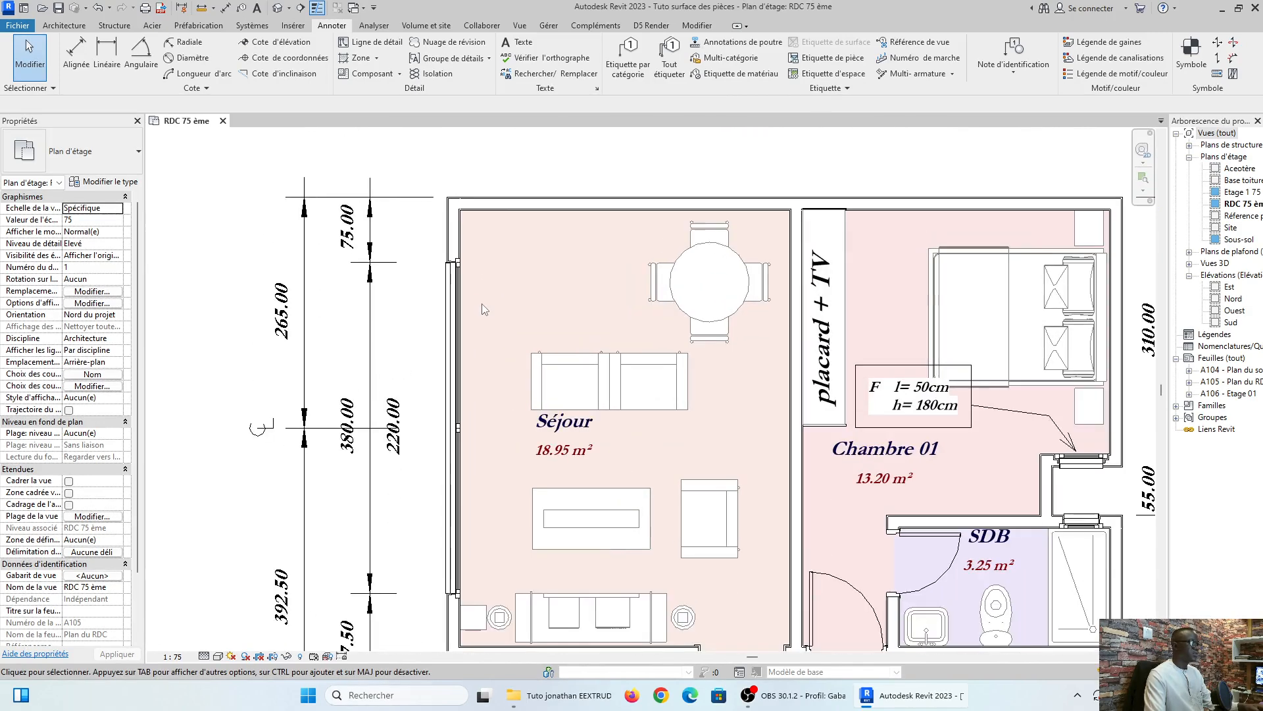
pyautogui.scroll(1, 484, 302)
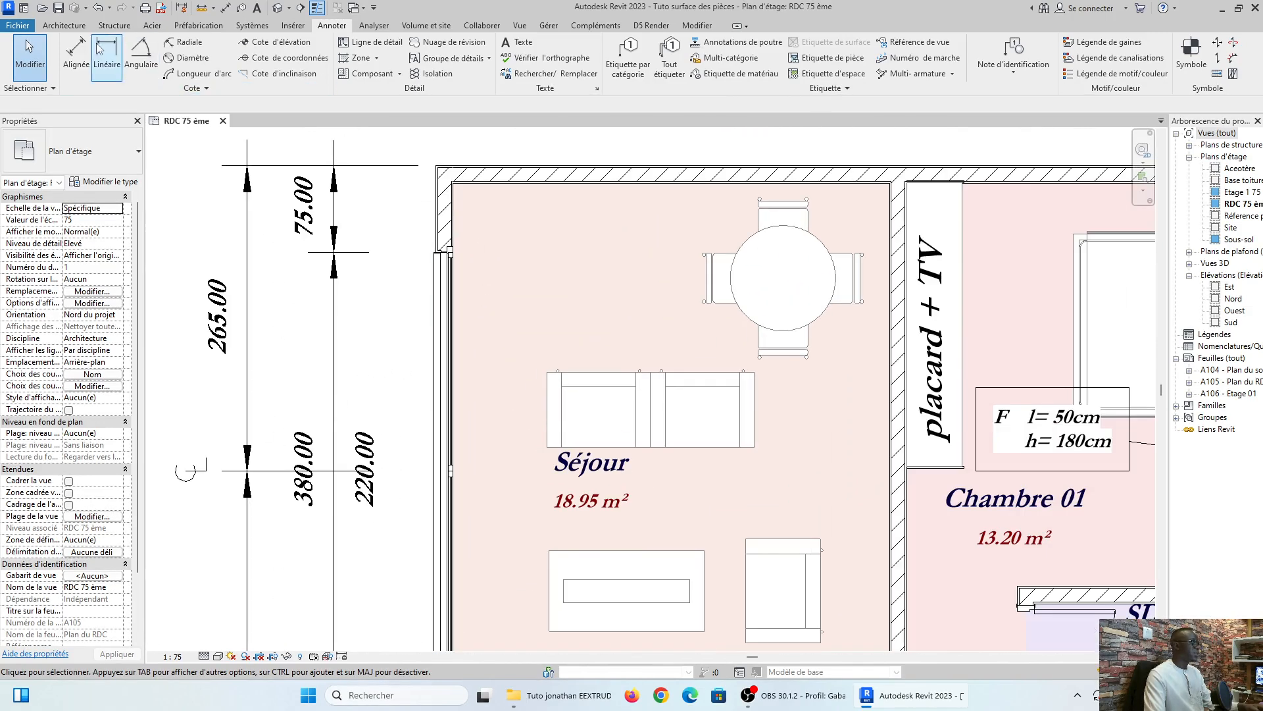
pyautogui.click(143, 53)
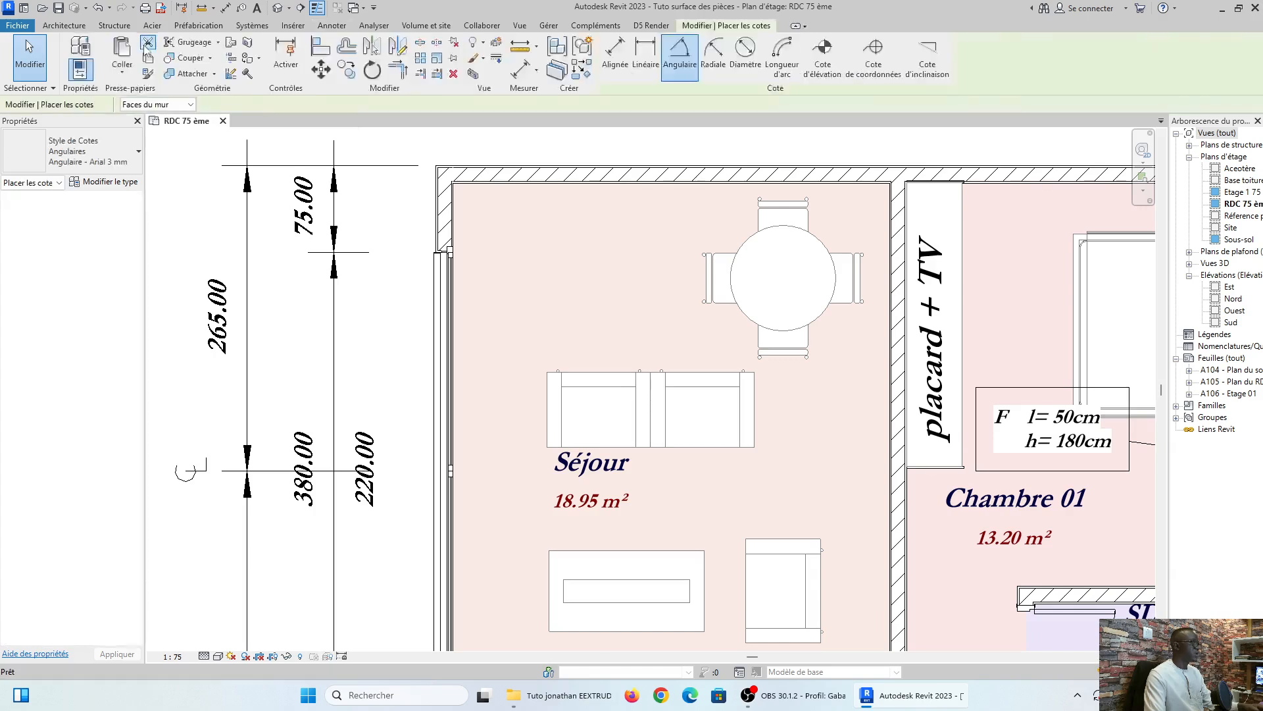
pyautogui.scroll(2, 468, 162)
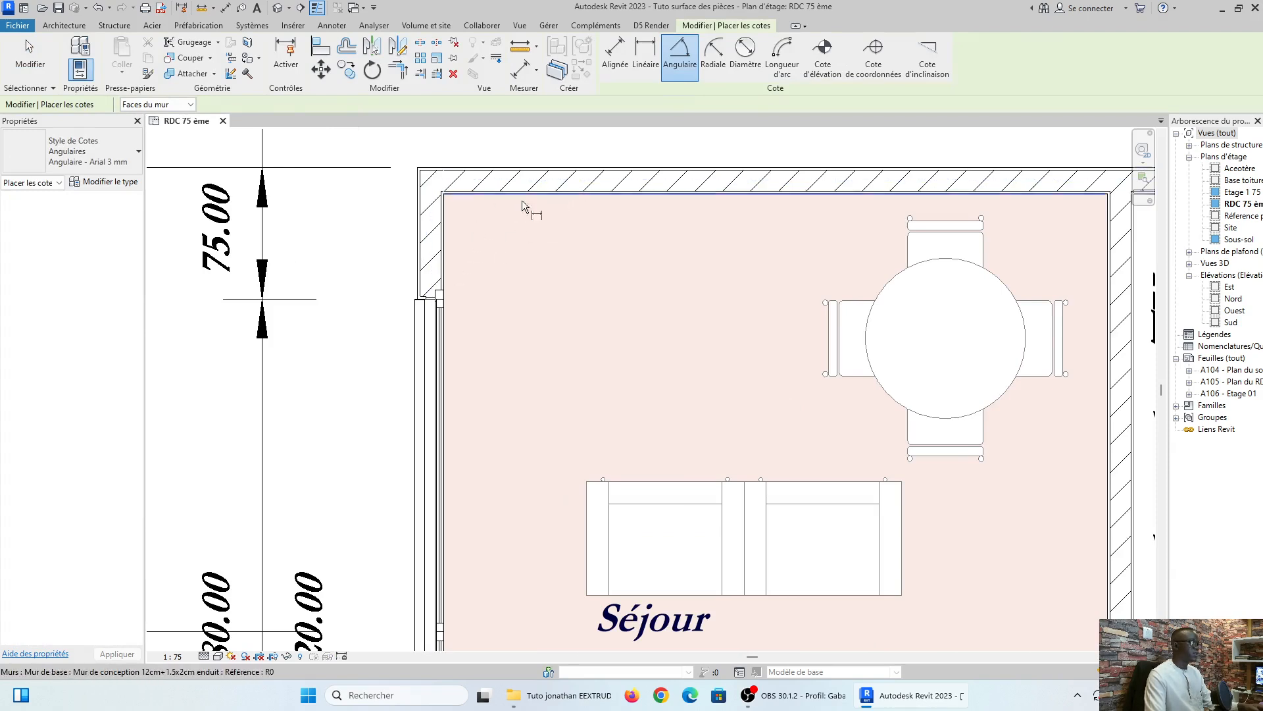
pyautogui.click(445, 228)
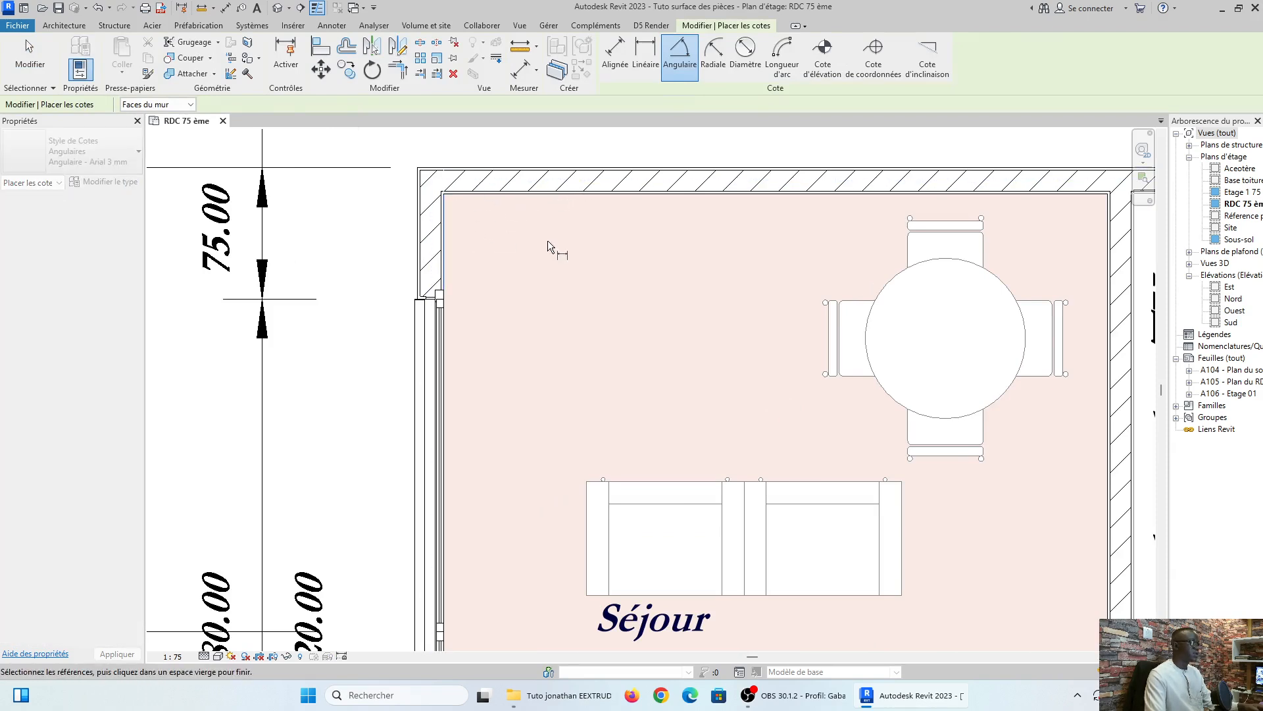
pyautogui.click(530, 193)
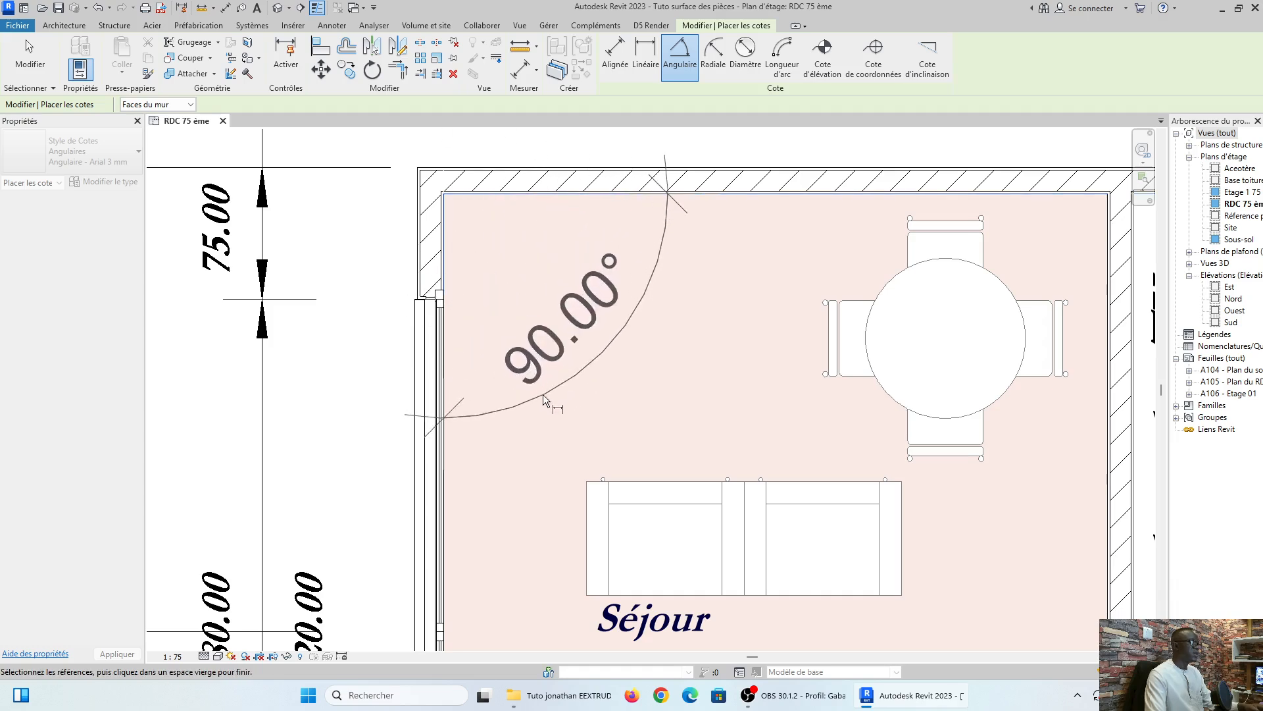
pyautogui.click(542, 393)
pyautogui.scroll(-6, 533, 183)
pyautogui.moveTo(530, 185); pyautogui.dragTo(410, 281, button='middle')
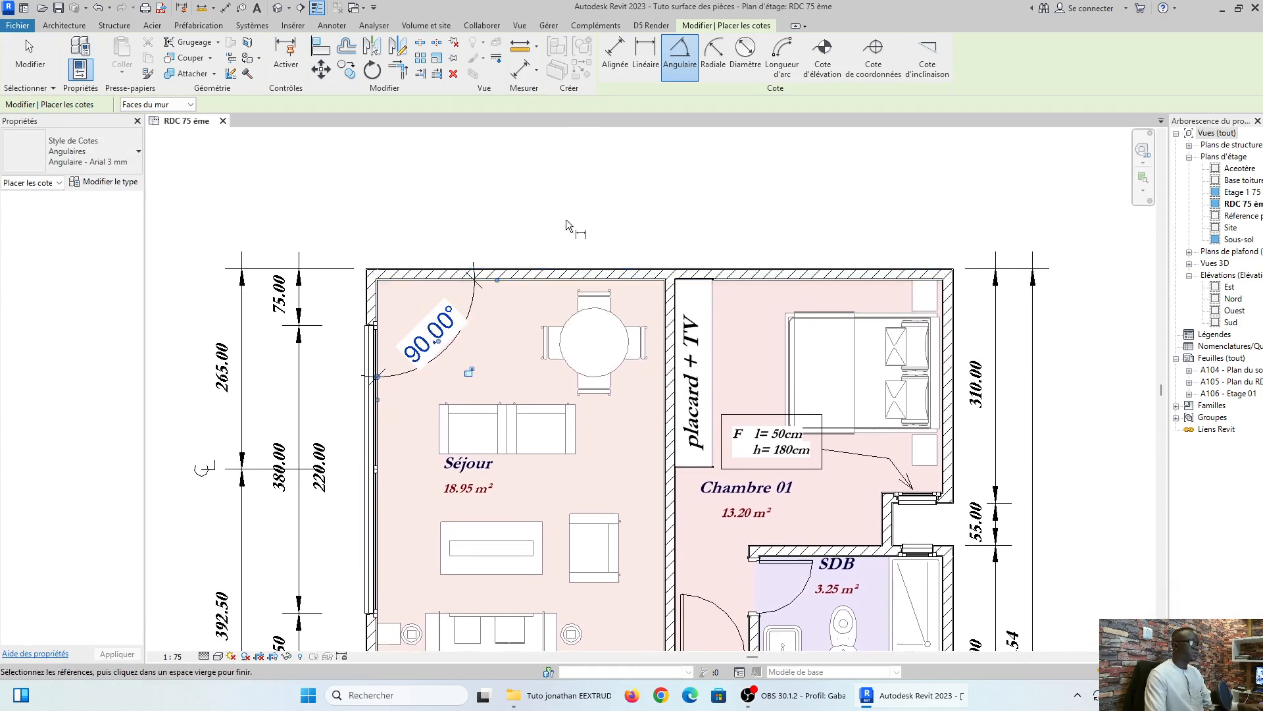
pyautogui.scroll(-1, 564, 223)
pyautogui.scroll(-2, 540, 249)
pyautogui.moveTo(540, 246); pyautogui.dragTo(534, 270, button='middle')
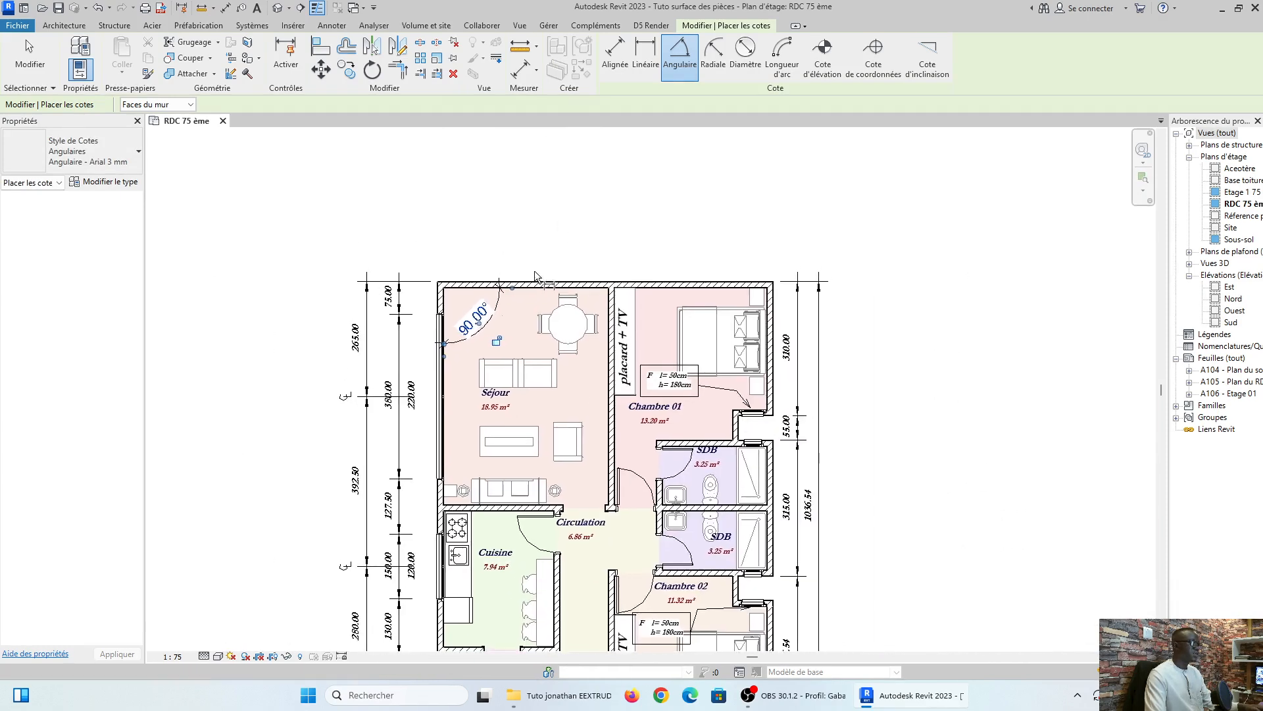
pyautogui.scroll(4, 476, 310)
pyautogui.press('Escape')
pyautogui.press('Escape')
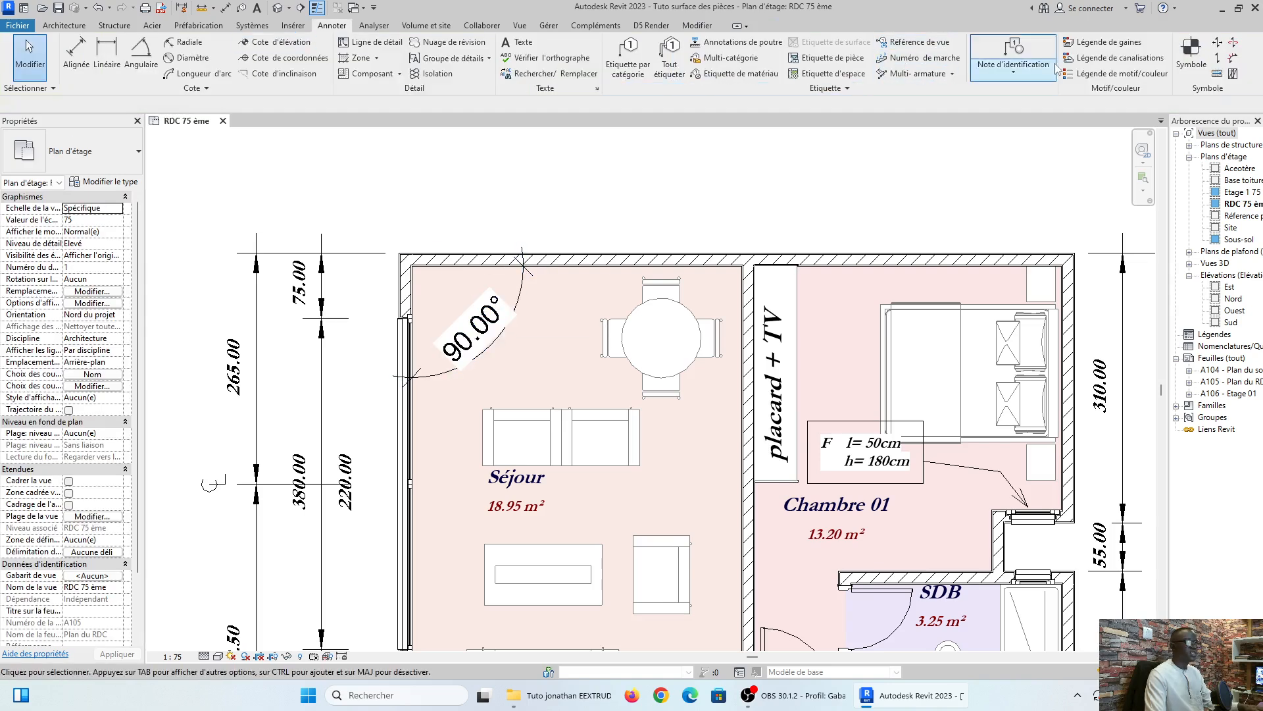
# Try to draw a detail line in the <Lignes fines> style starting from the Séjour's upper exterior wall corner.
pyautogui.scroll(-2, 369, 250)
pyautogui.scroll(3, 398, 204)
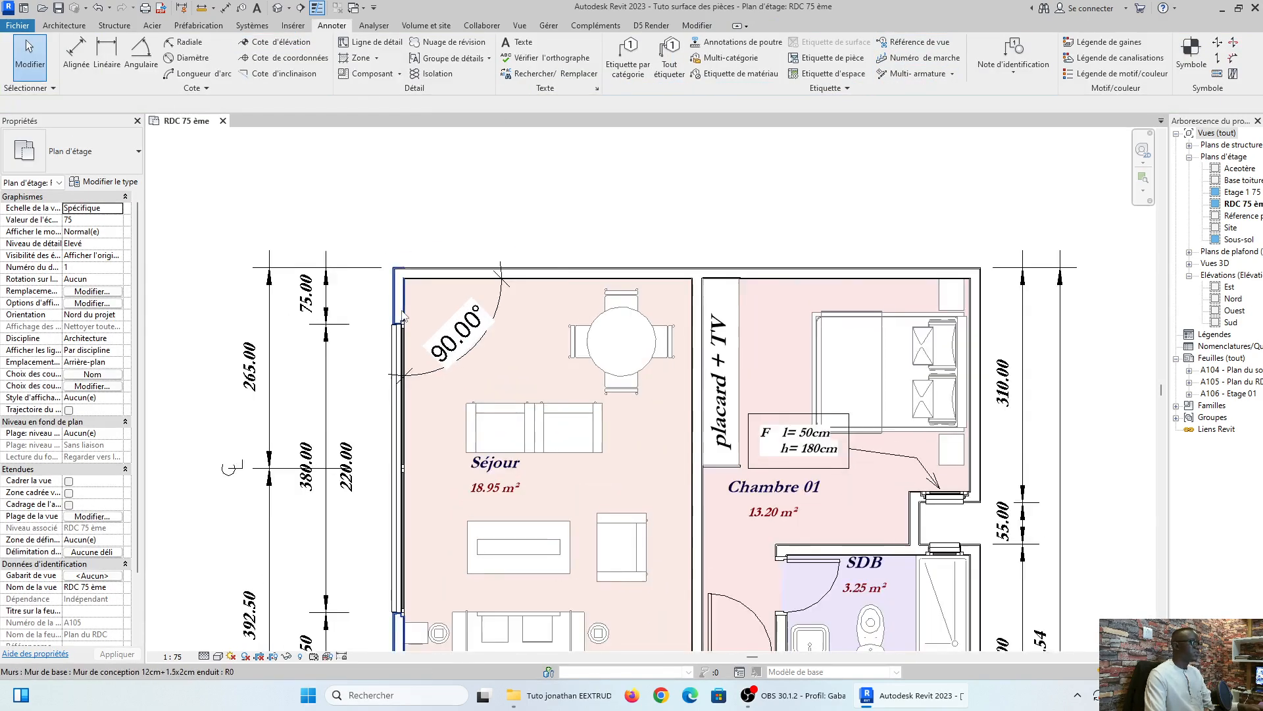
pyautogui.click(394, 41)
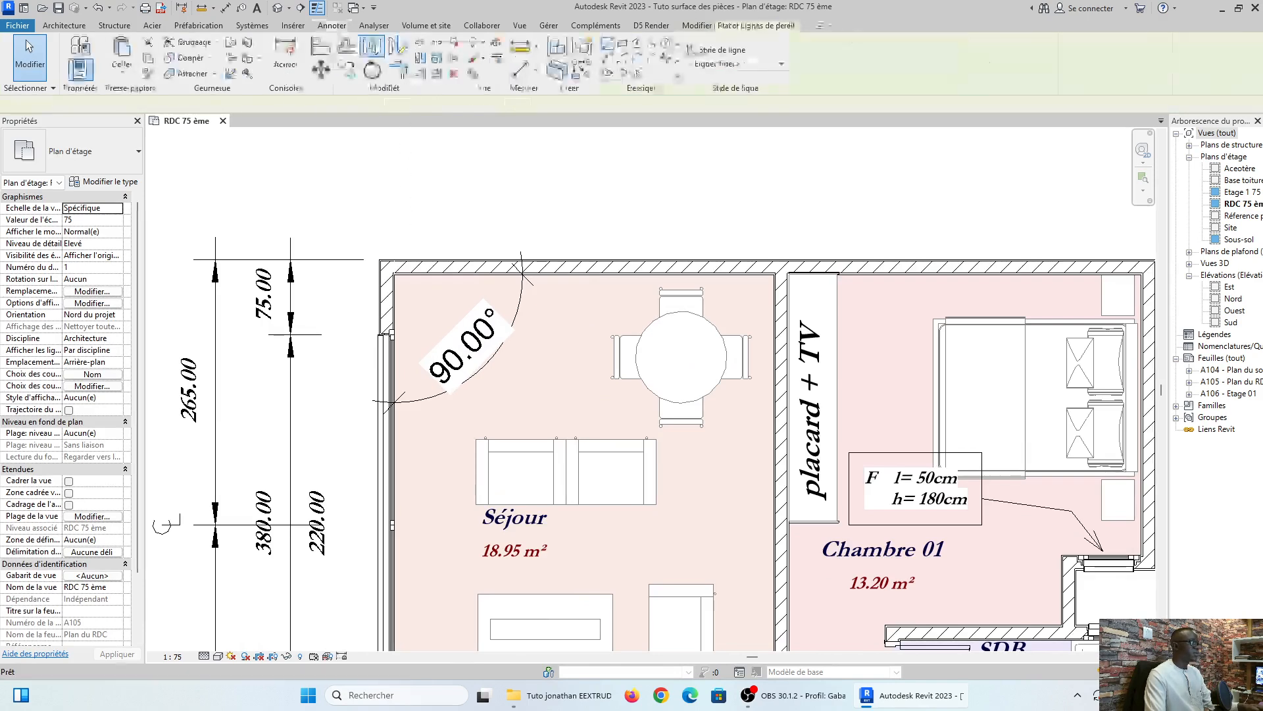
pyautogui.click(754, 68)
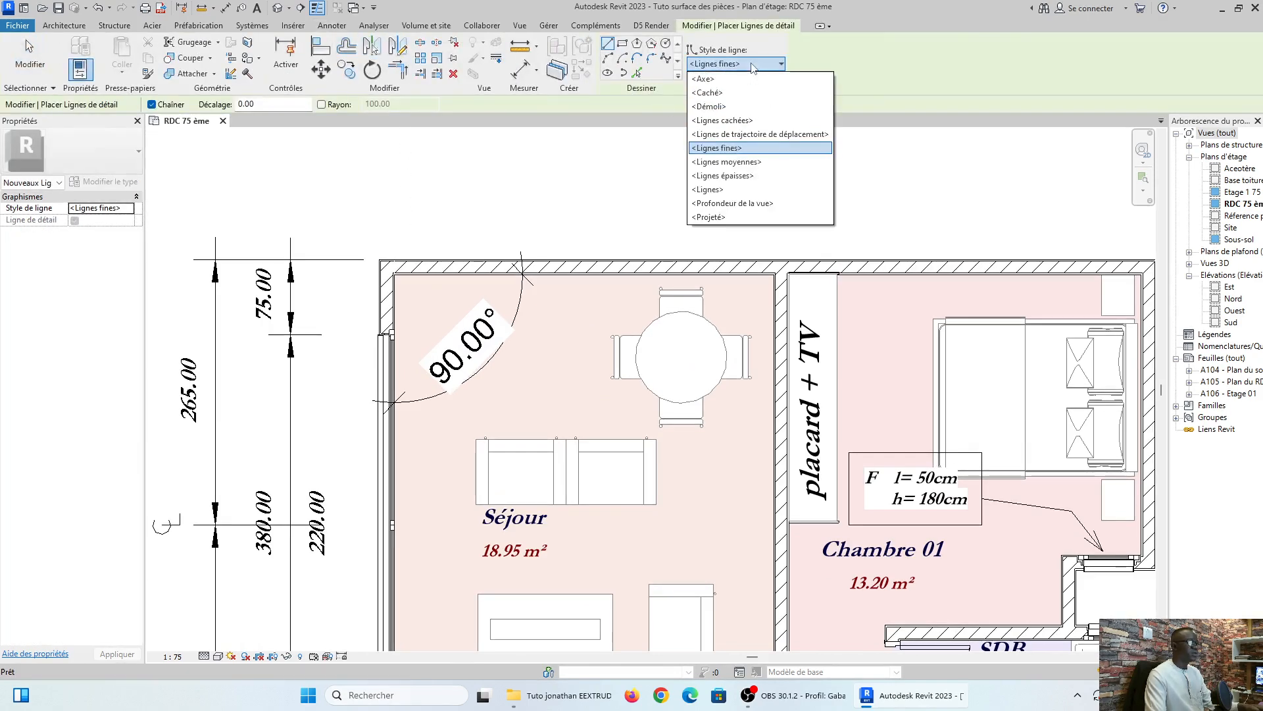
pyautogui.click(594, 75)
pyautogui.click(387, 267)
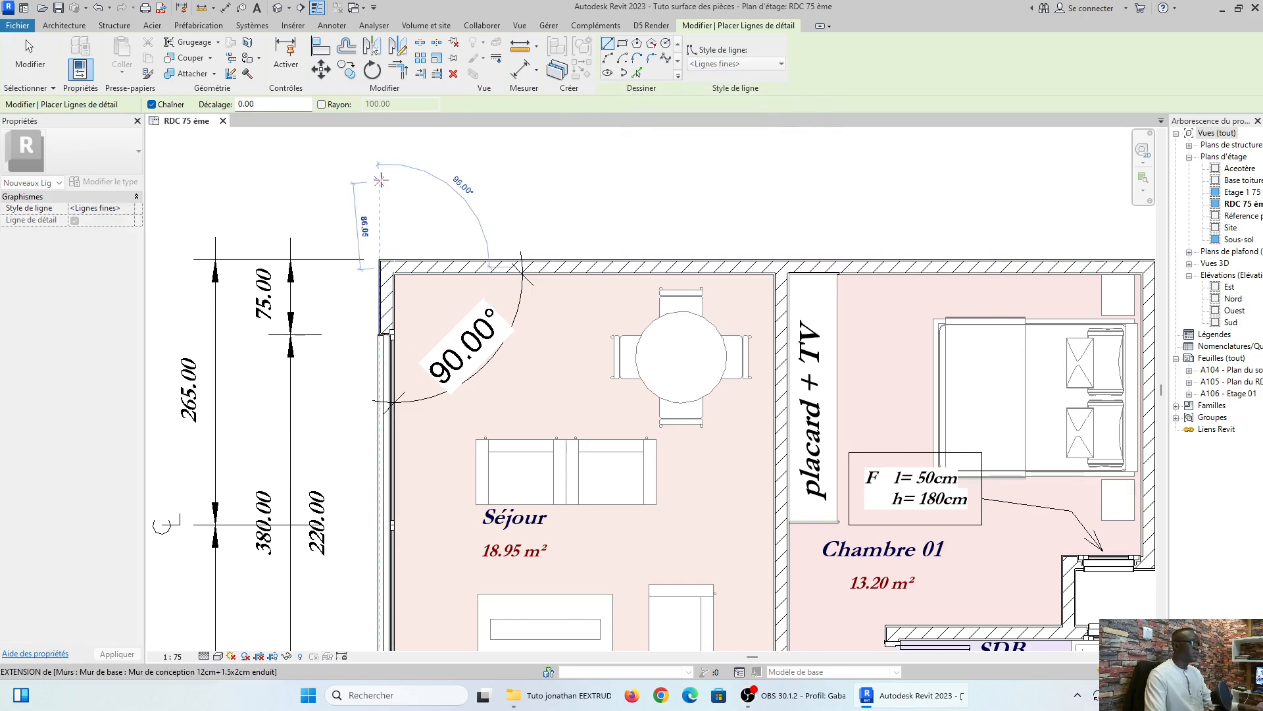
pyautogui.press('Escape')
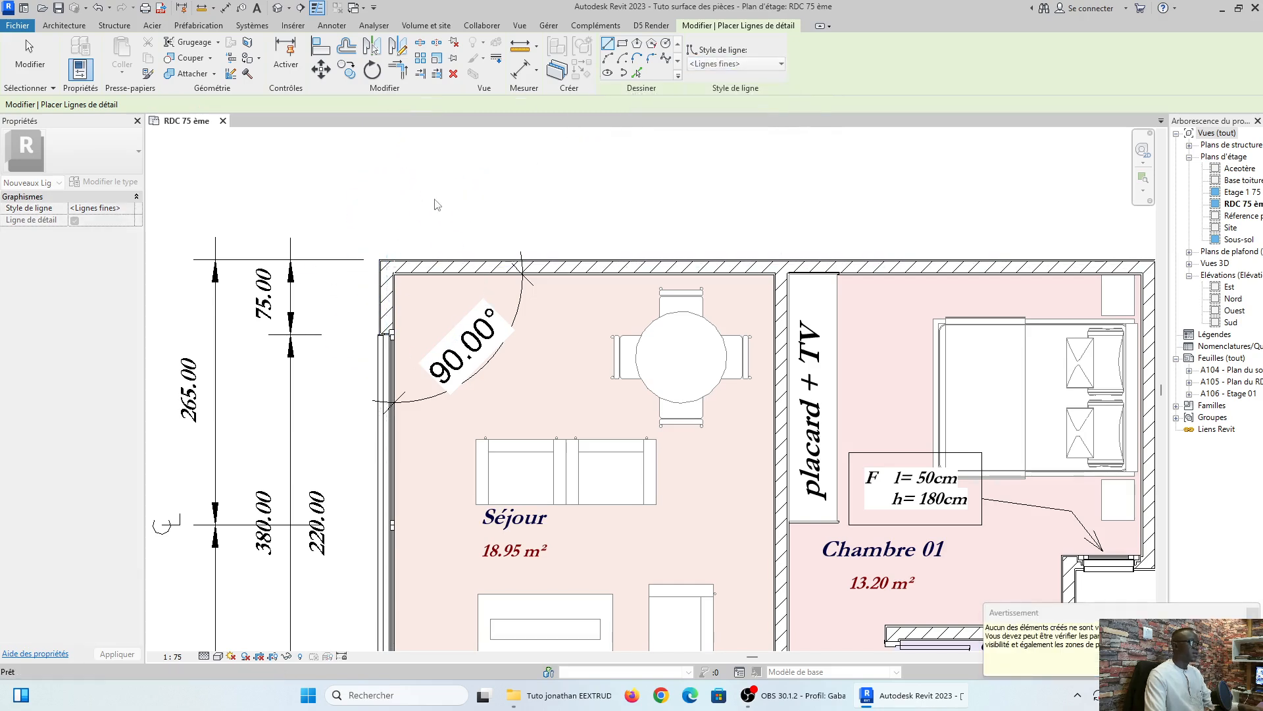
# Turn on all subcategories of the Lignes model category in the visibility/graphics overrides of the RDC 75 ème plan.
pyautogui.press('Escape')
pyautogui.scroll(-3, 434, 219)
pyautogui.press('v')
pyautogui.press('g')
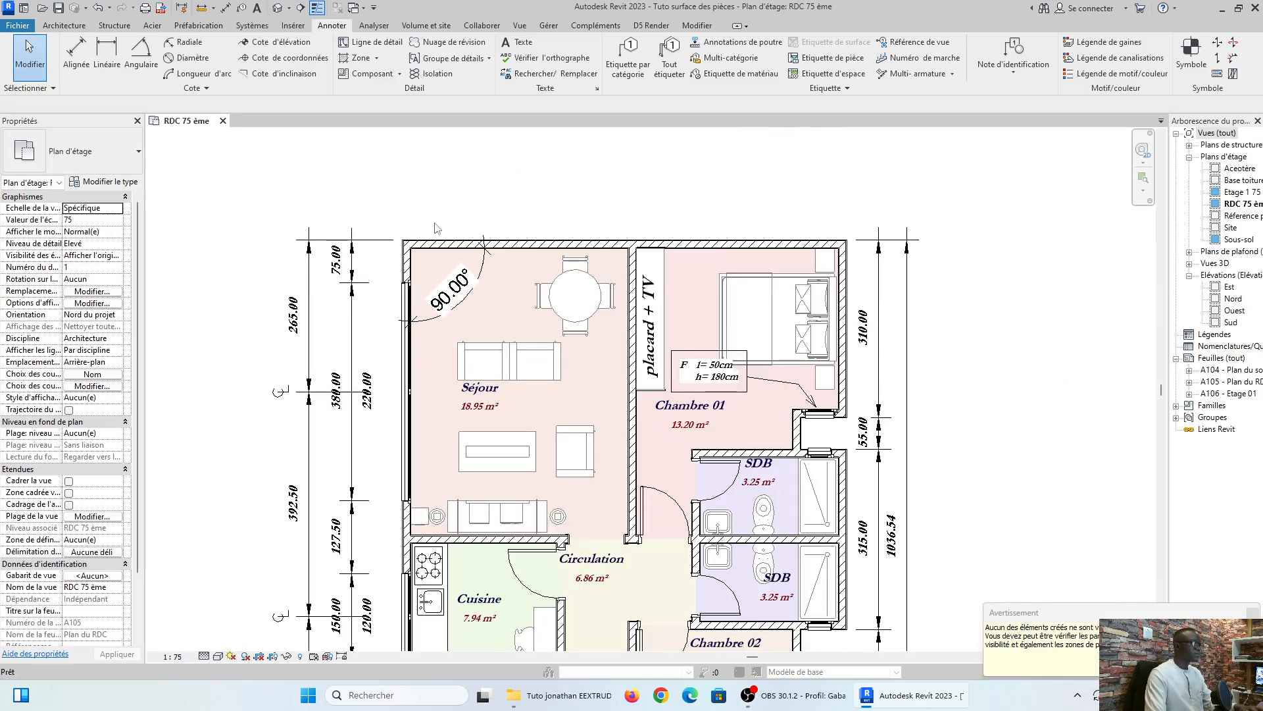
pyautogui.click(325, 124)
pyautogui.click(267, 122)
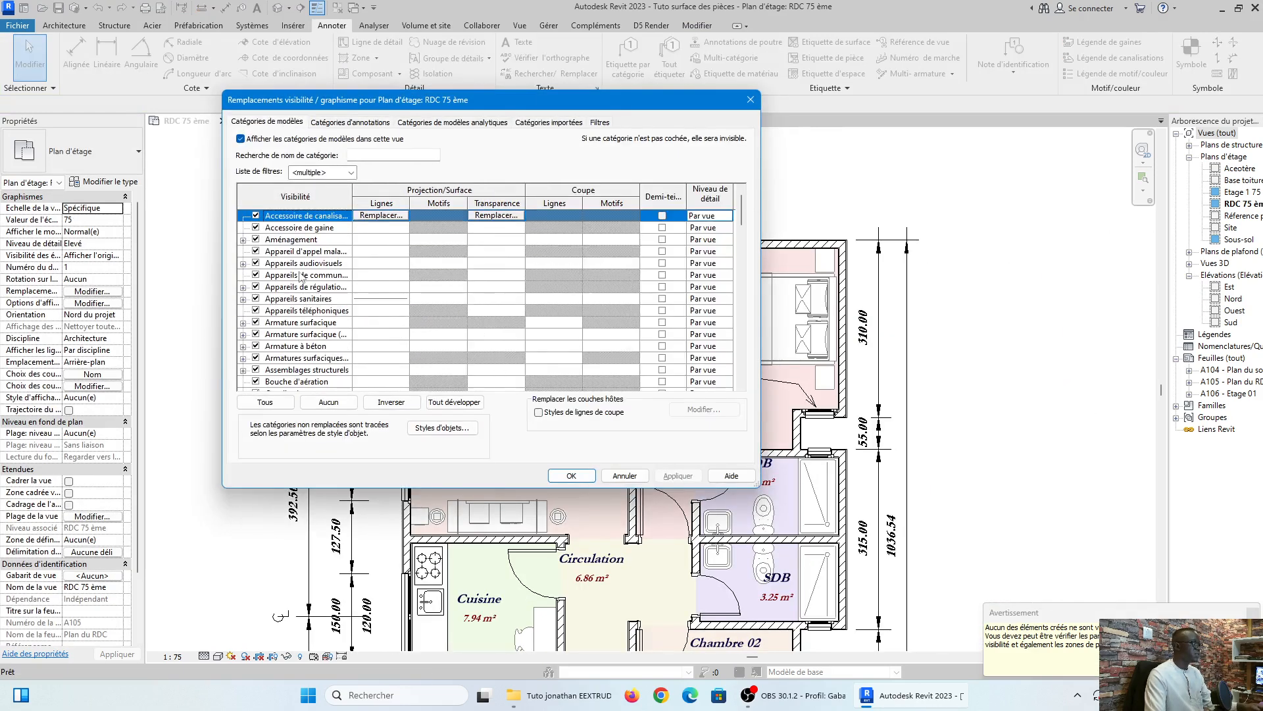
pyautogui.scroll(-3, 299, 284)
pyautogui.press('l')
pyautogui.scroll(-3, 274, 296)
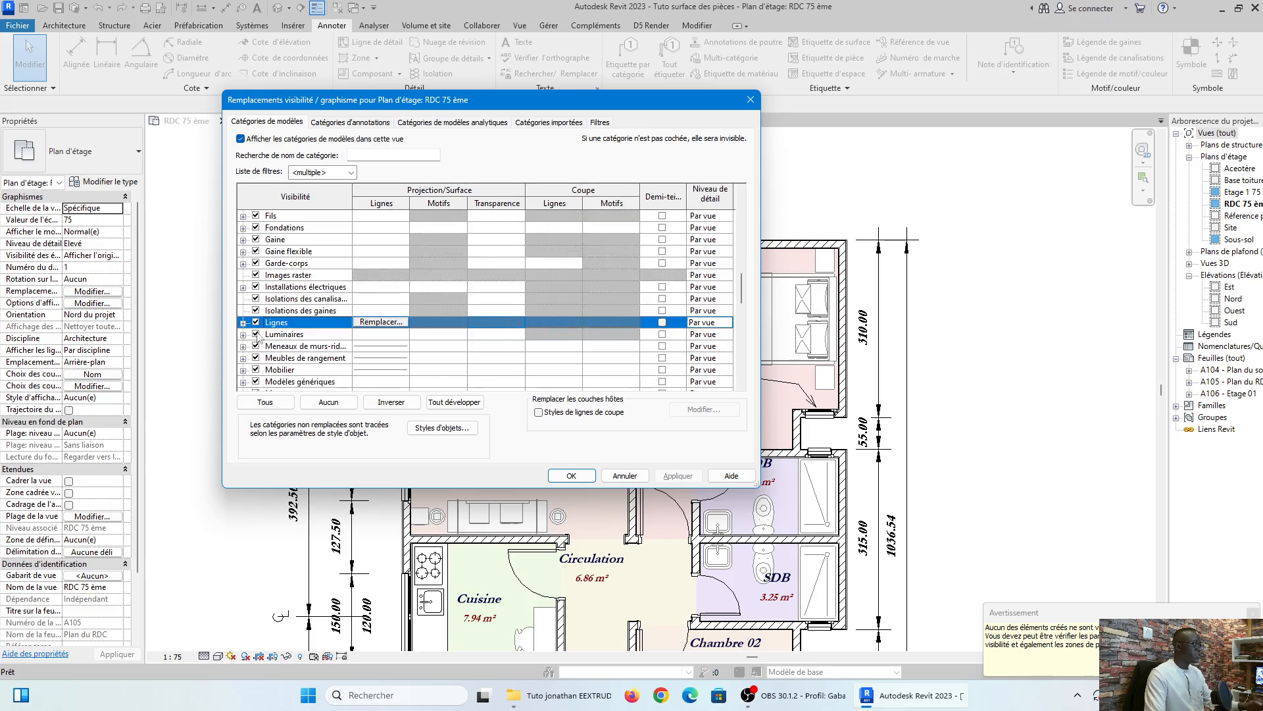
pyautogui.click(243, 287)
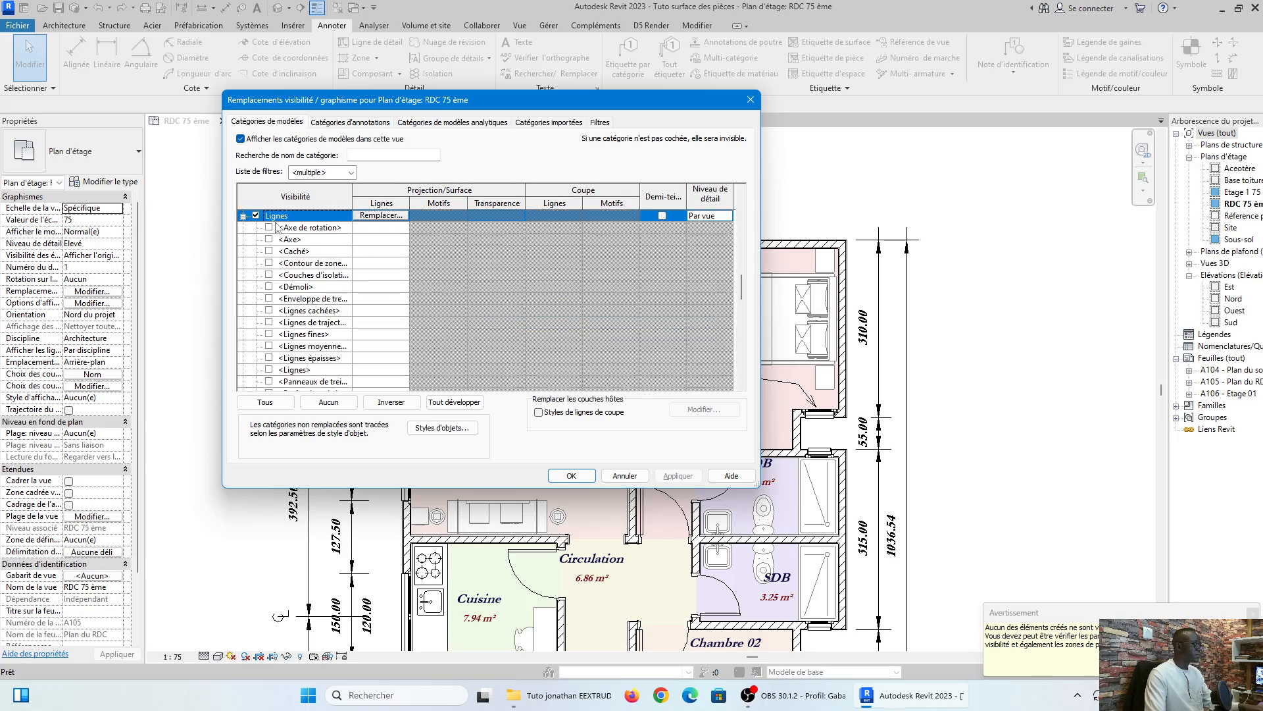
pyautogui.scroll(-3, 295, 302)
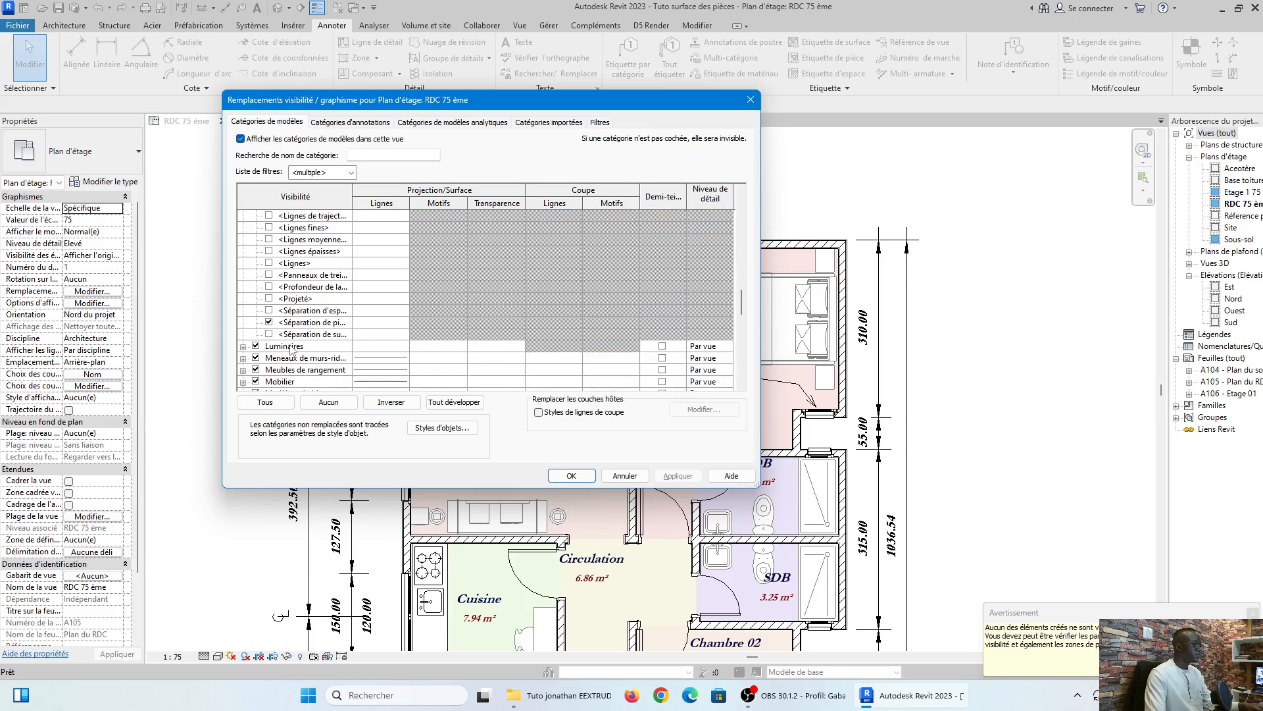
pyautogui.keyDown('shift'); pyautogui.click(302, 334); pyautogui.keyUp('shift')
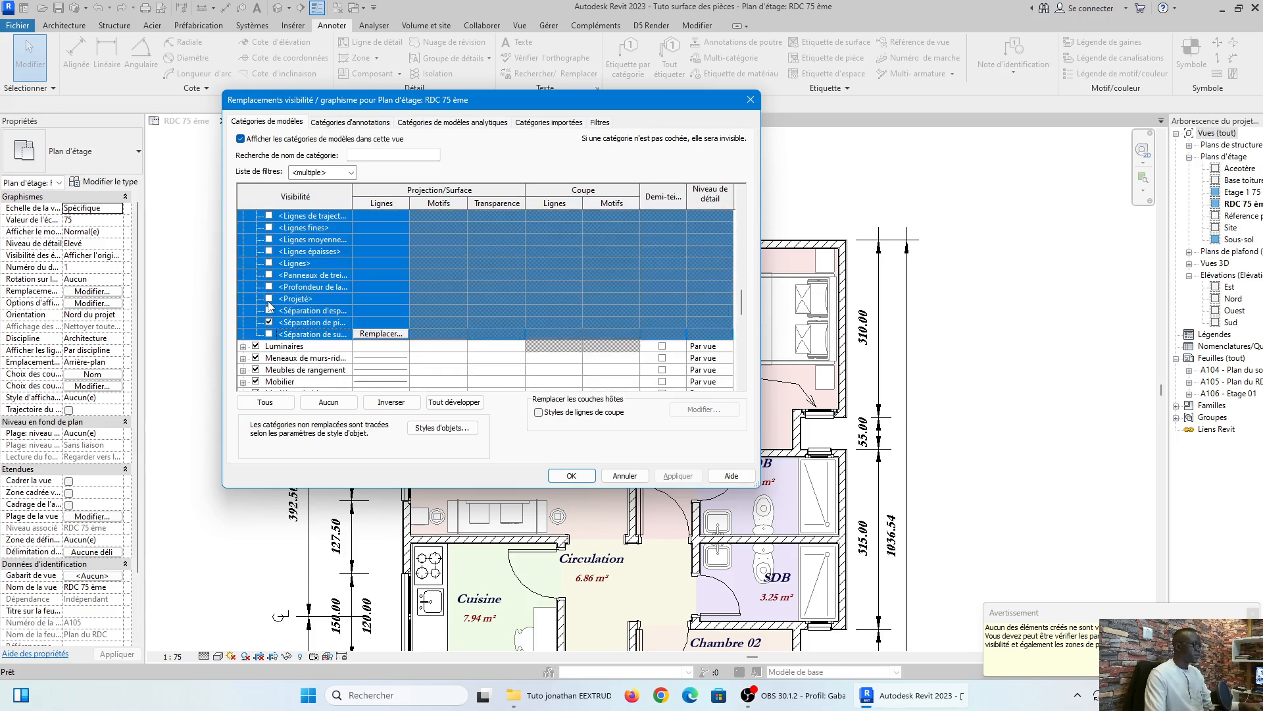
pyautogui.click(583, 475)
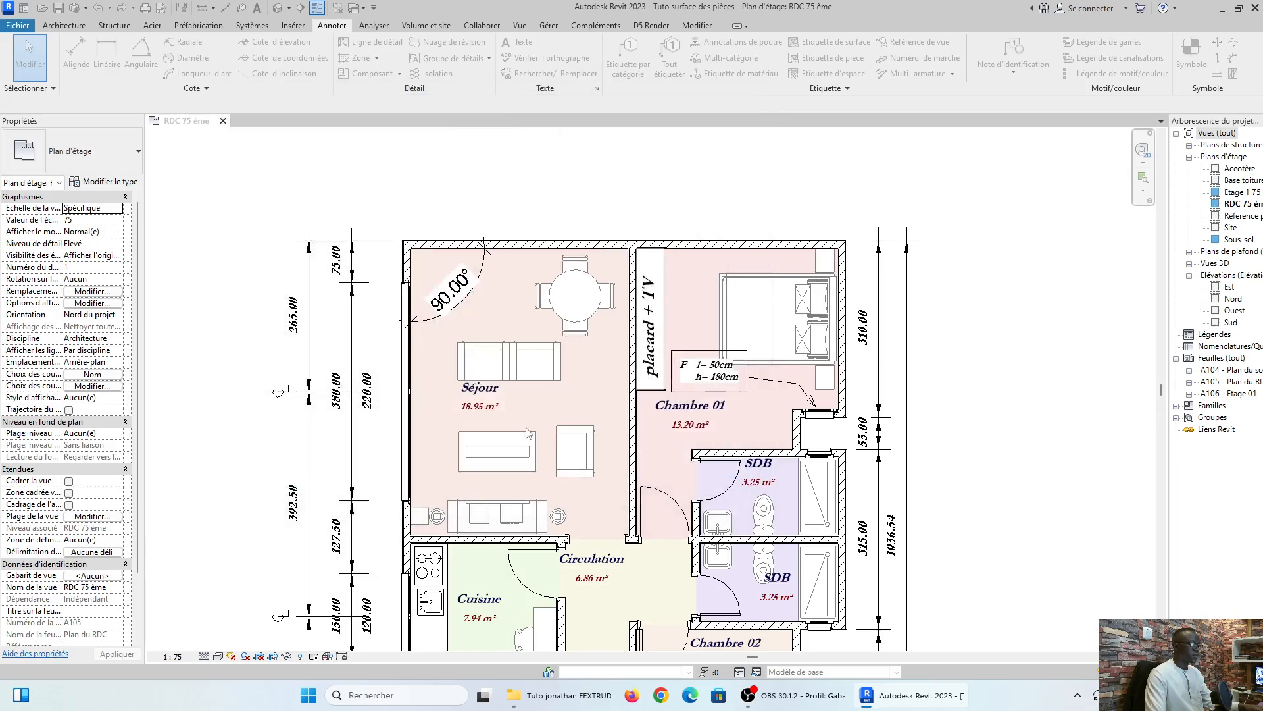
# Draw a vertical <Lignes fines> detail line about 96 cm long upward from the upper wall, at the partition between Séjour and Chambre 01.
pyautogui.scroll(-3, 566, 474)
pyautogui.scroll(4, 493, 279)
pyautogui.scroll(2, 494, 279)
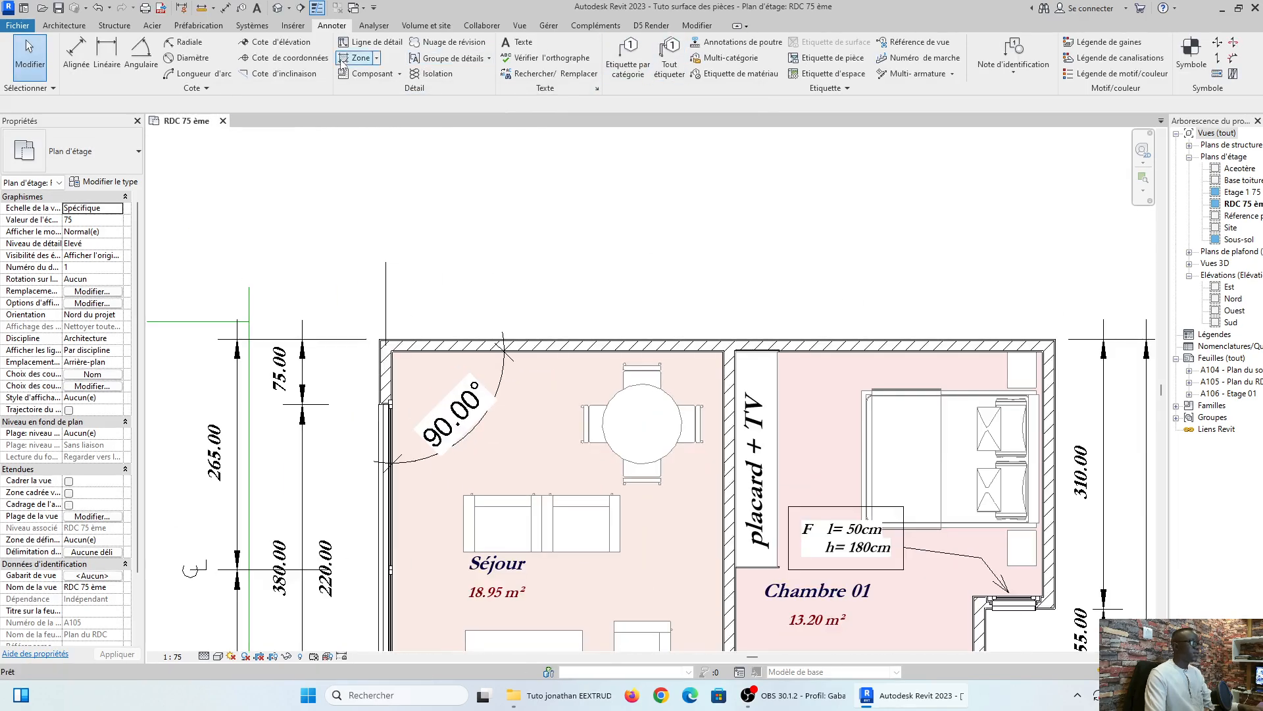
pyautogui.click(356, 42)
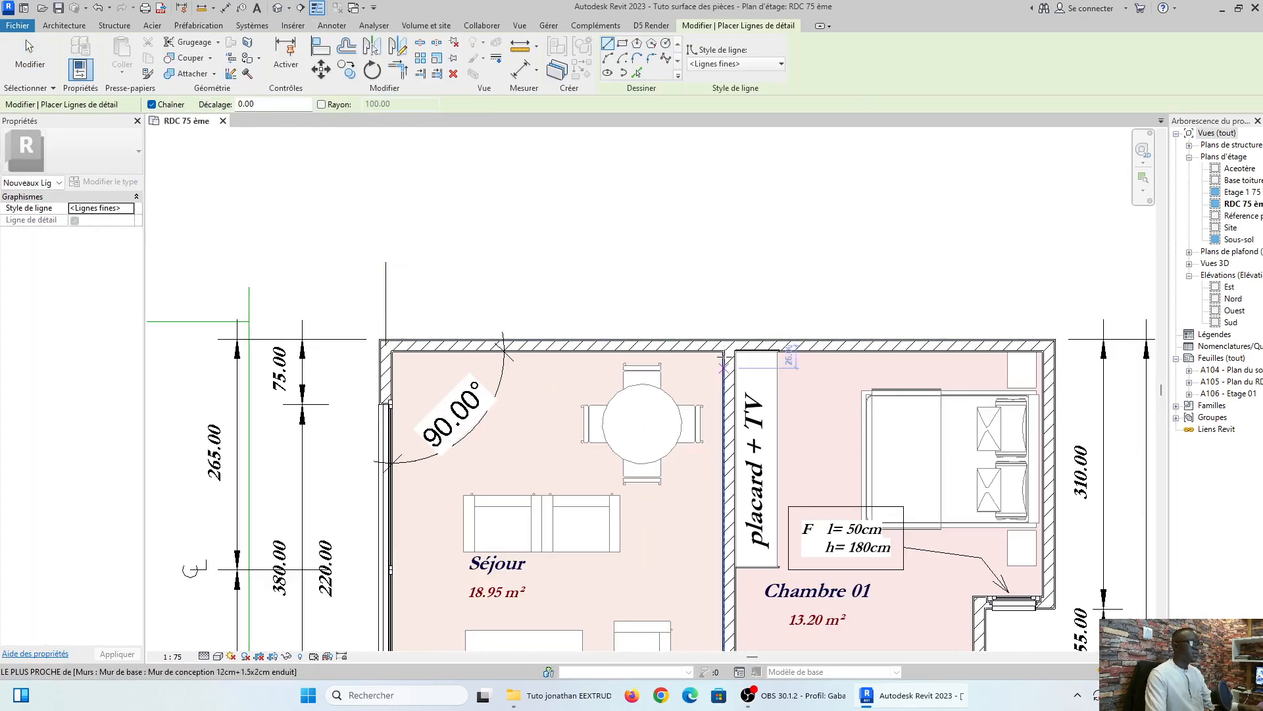
pyautogui.click(729, 344)
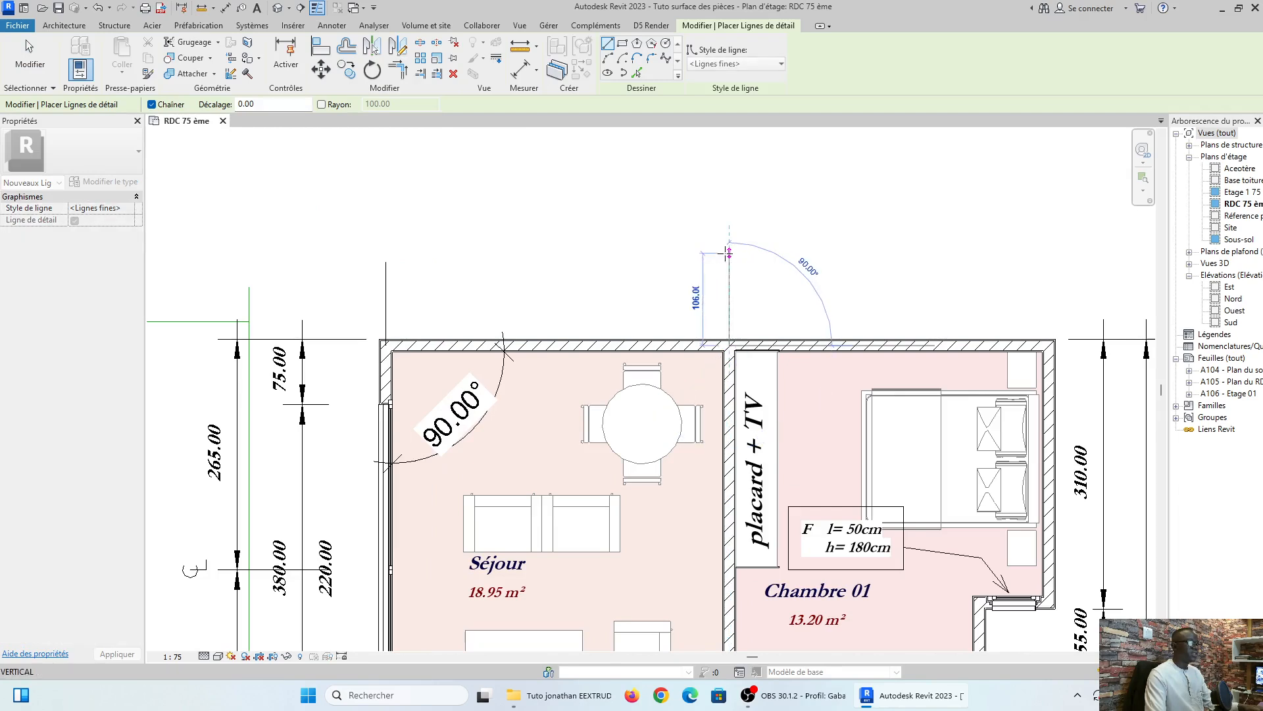
pyautogui.click(729, 270)
pyautogui.press('Escape')
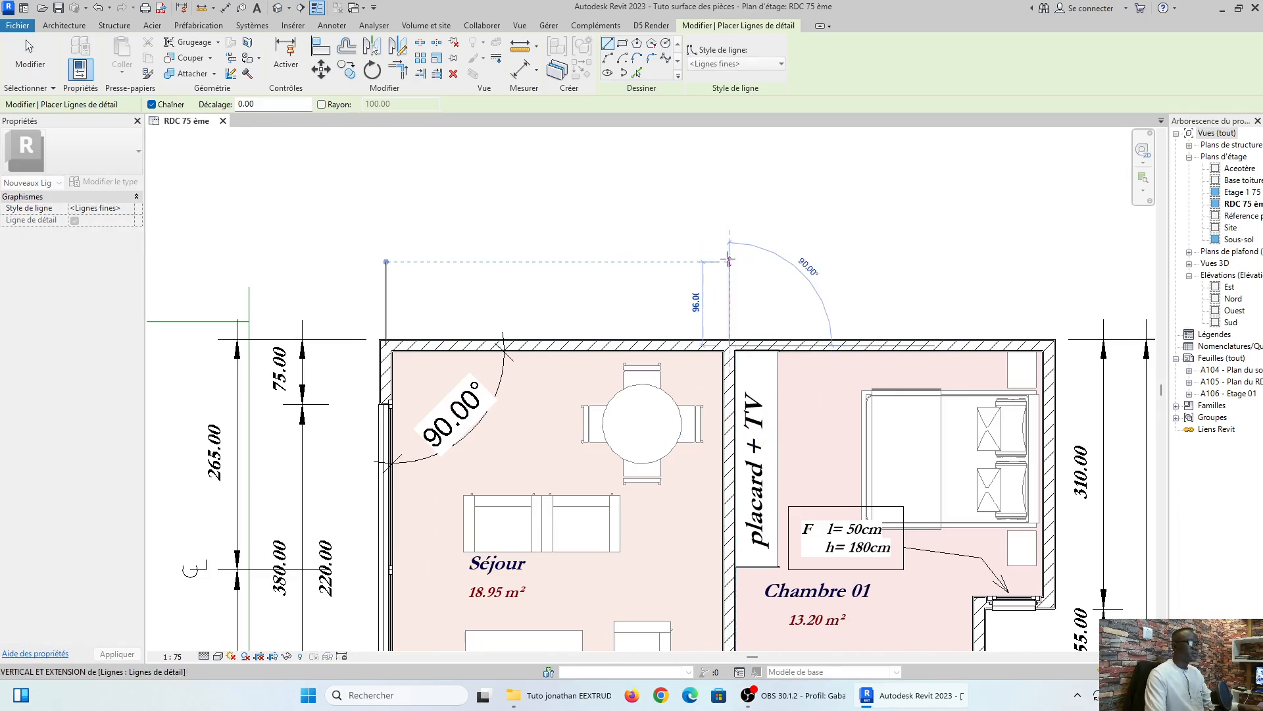
# Draw a matching vertical <Lignes fines> detail line upward from the outer exterior wall corner of Chambre 01.
pyautogui.scroll(-3, 1017, 372)
pyautogui.scroll(3, 862, 357)
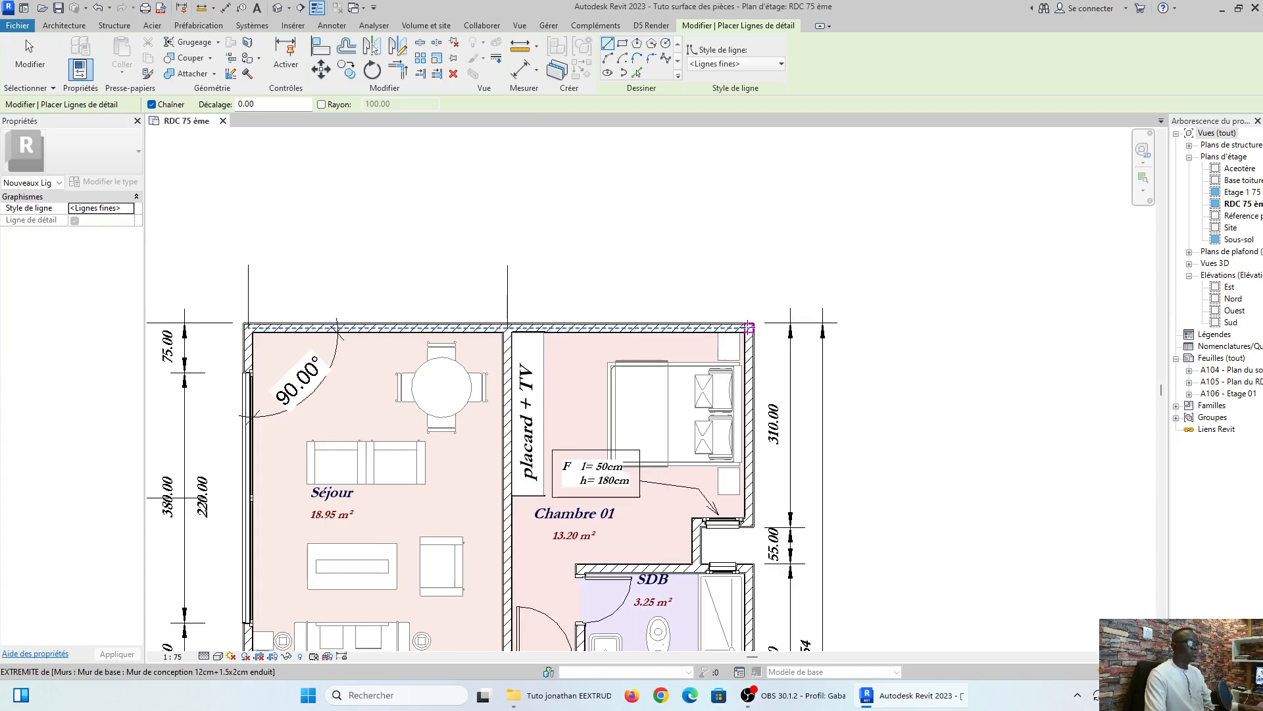
pyautogui.click(754, 326)
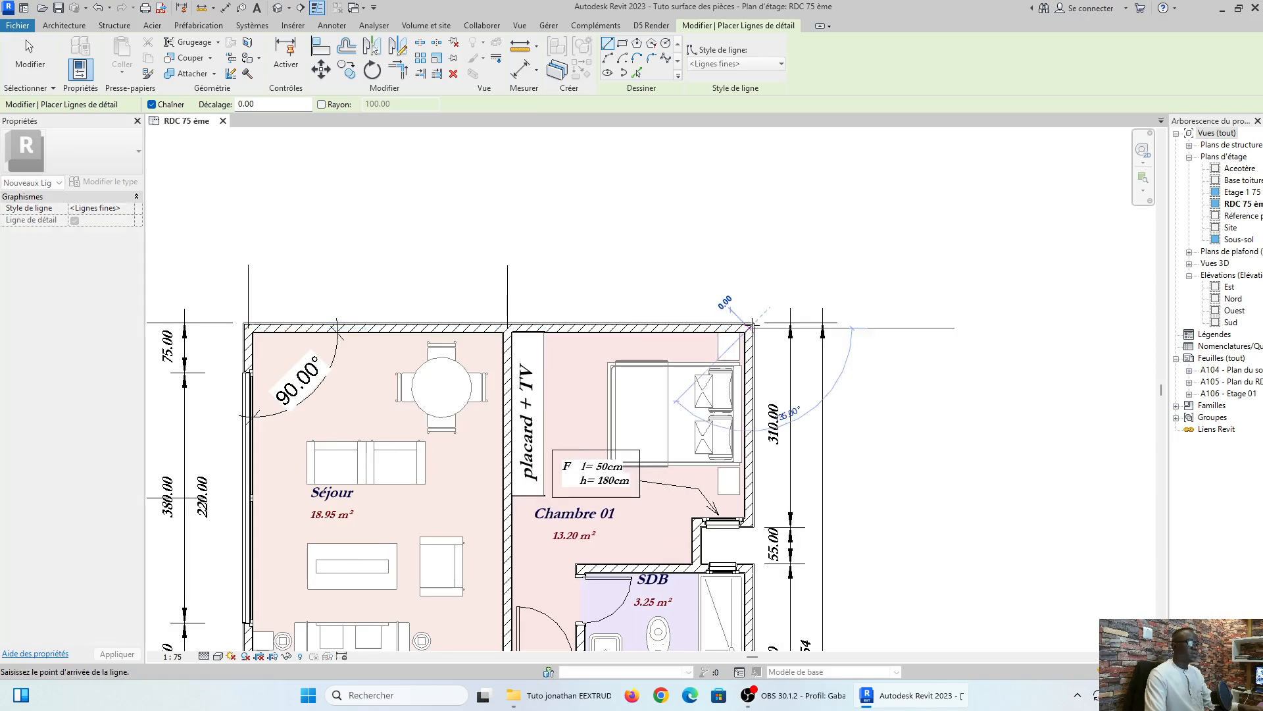
pyautogui.click(749, 265)
pyautogui.press('Escape')
pyautogui.press('Escape')
pyautogui.scroll(-3, 758, 322)
pyautogui.scroll(4, 615, 320)
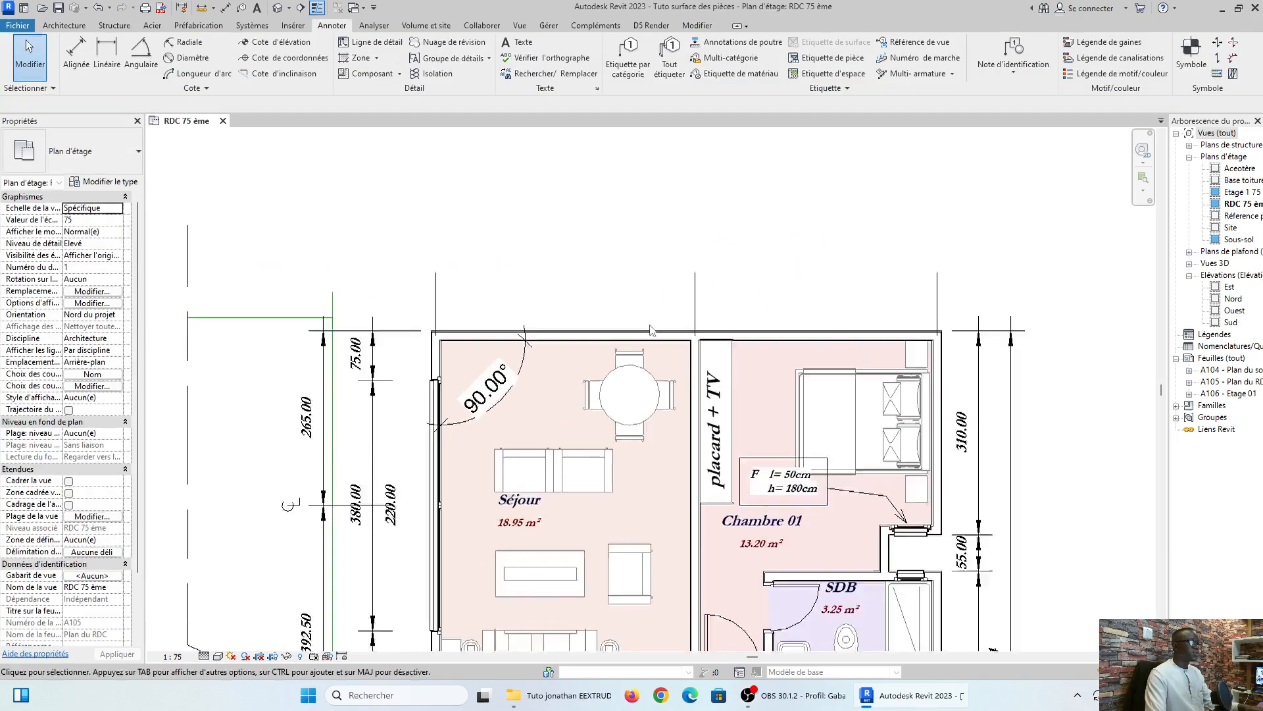
# Duplicate the Extérieur 100 ème aligned dimension type under the name "Cote cum".
pyautogui.moveTo(651, 330); pyautogui.dragTo(620, 336, button='middle')
pyautogui.scroll(-2, 622, 333)
pyautogui.scroll(1, 624, 329)
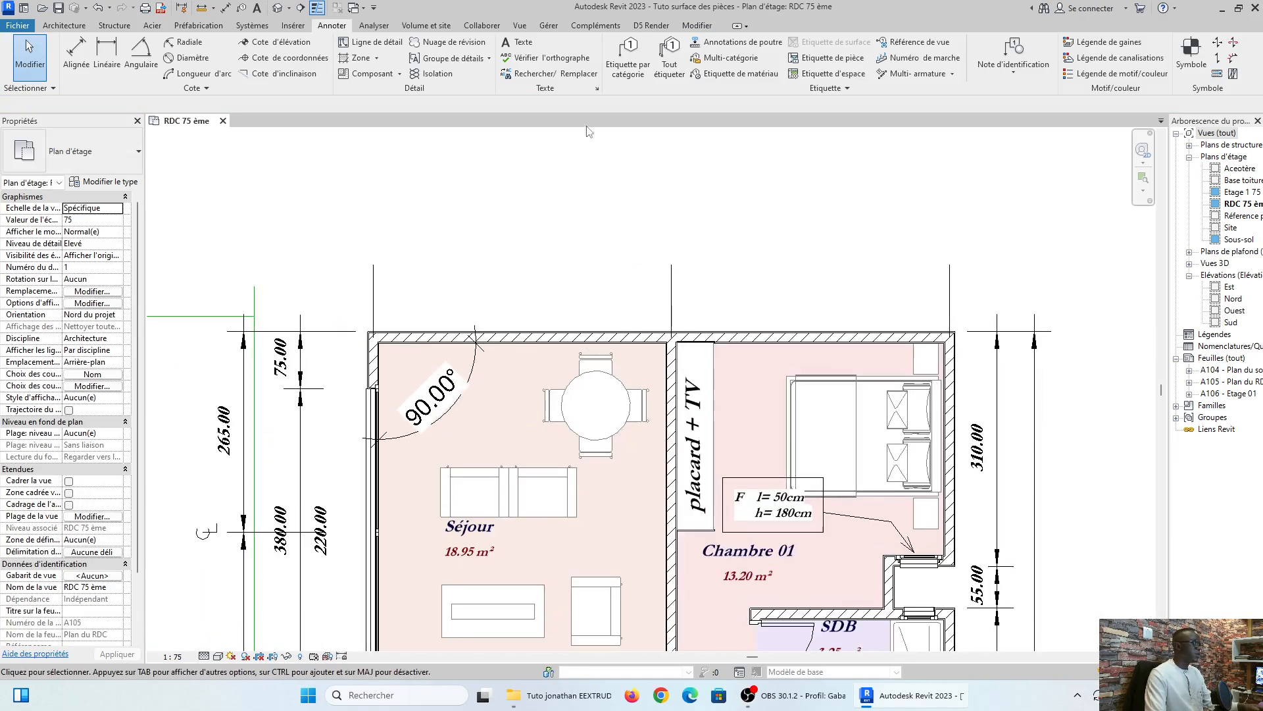
pyautogui.click(76, 56)
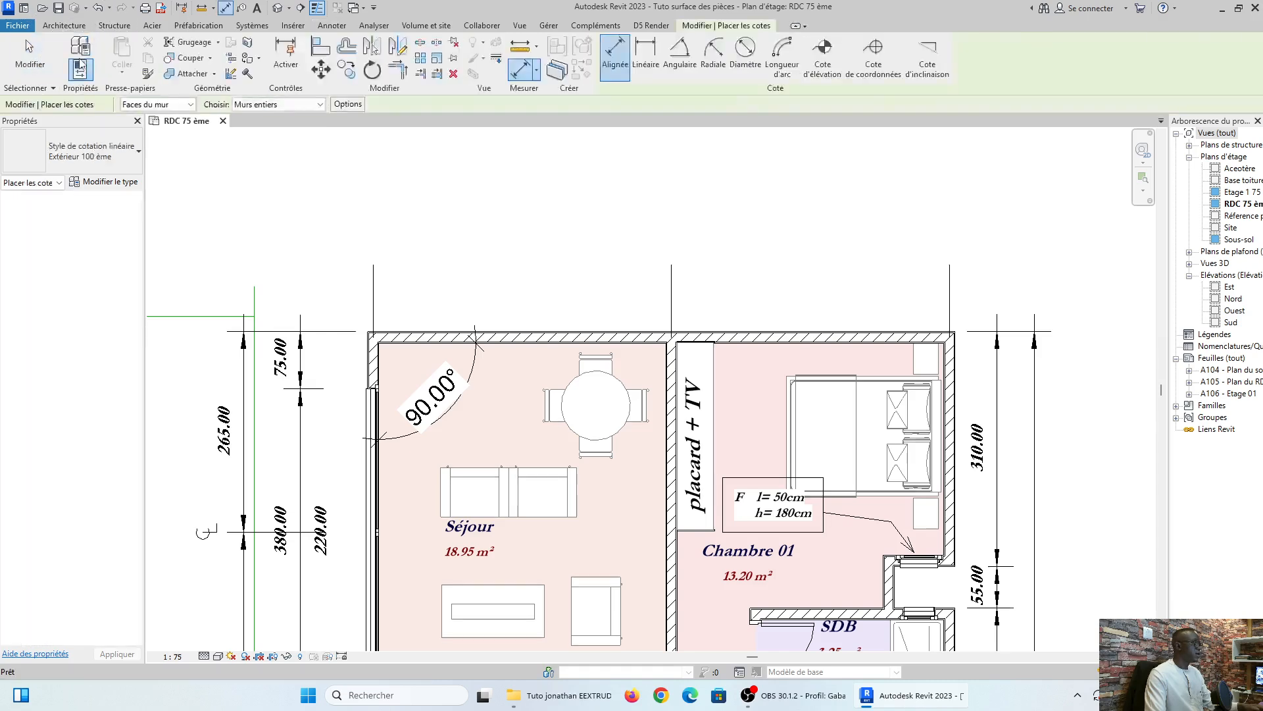
pyautogui.click(109, 183)
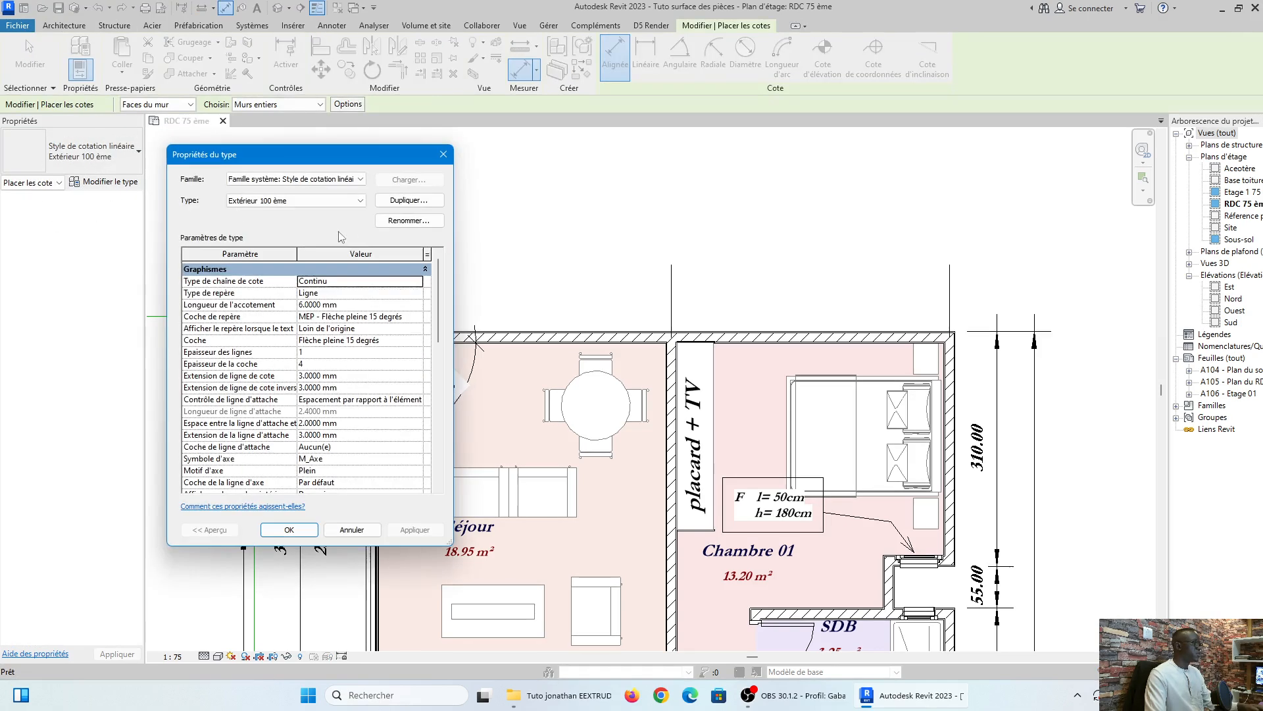
pyautogui.click(409, 201)
pyautogui.write('Cote cum')
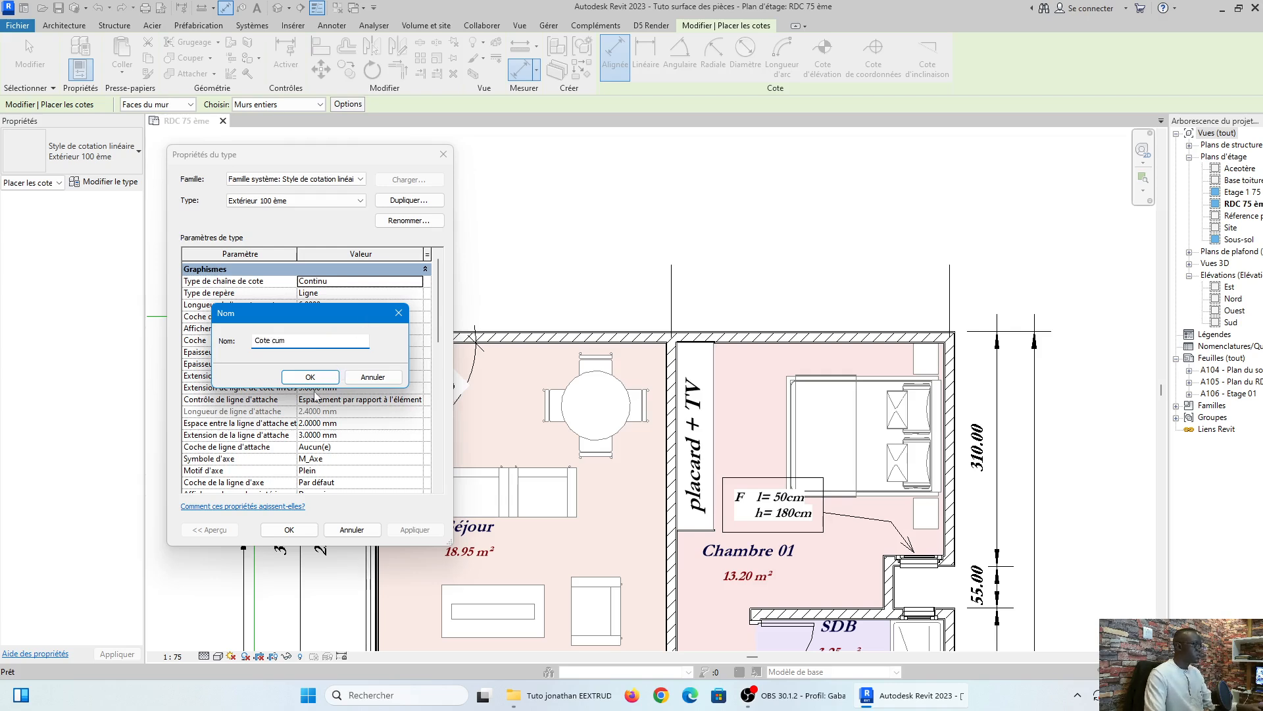
pyautogui.click(322, 378)
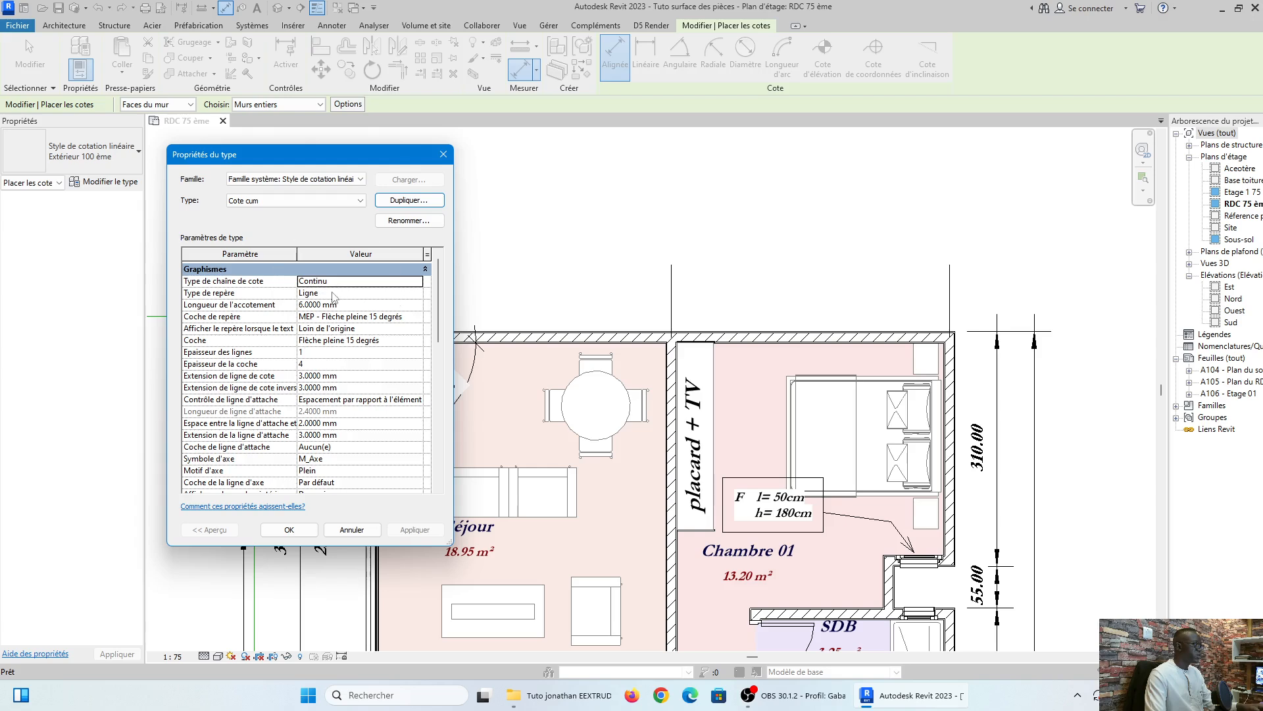
# Set the dimension chain type of the Cote cum style to Ligne de base.
pyautogui.moveTo(353, 159); pyautogui.dragTo(737, 223)
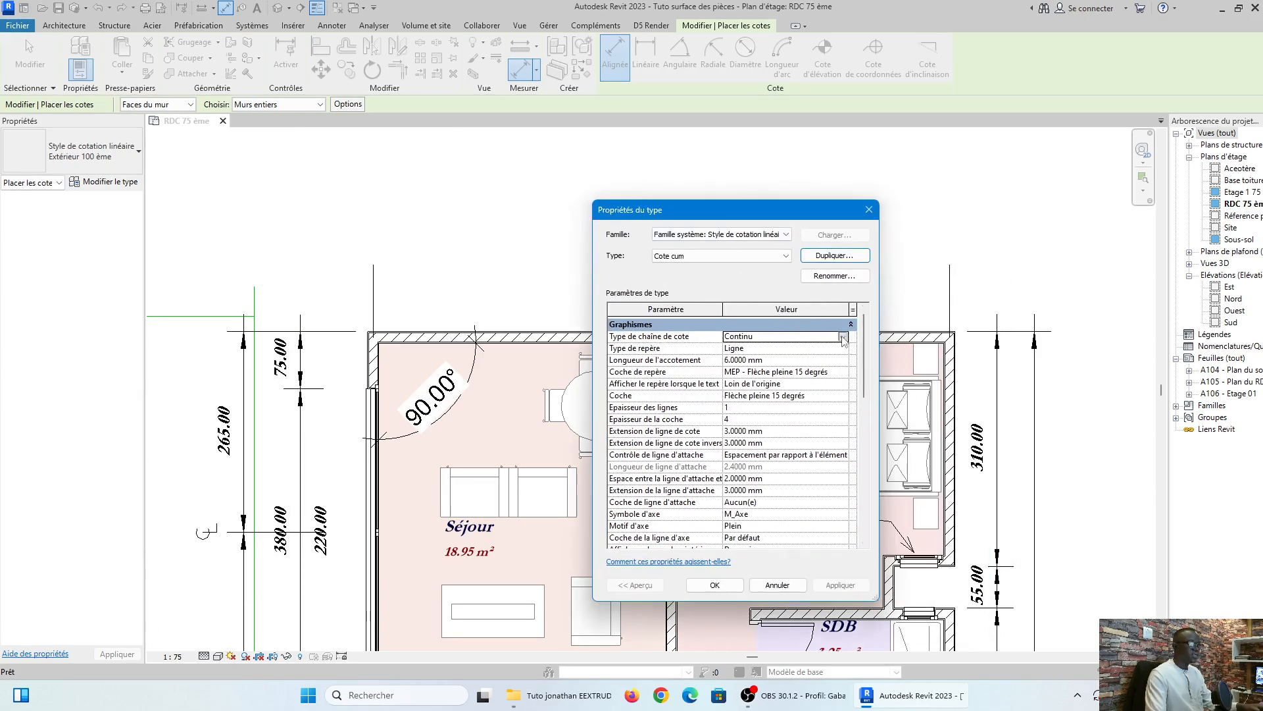
pyautogui.click(843, 337)
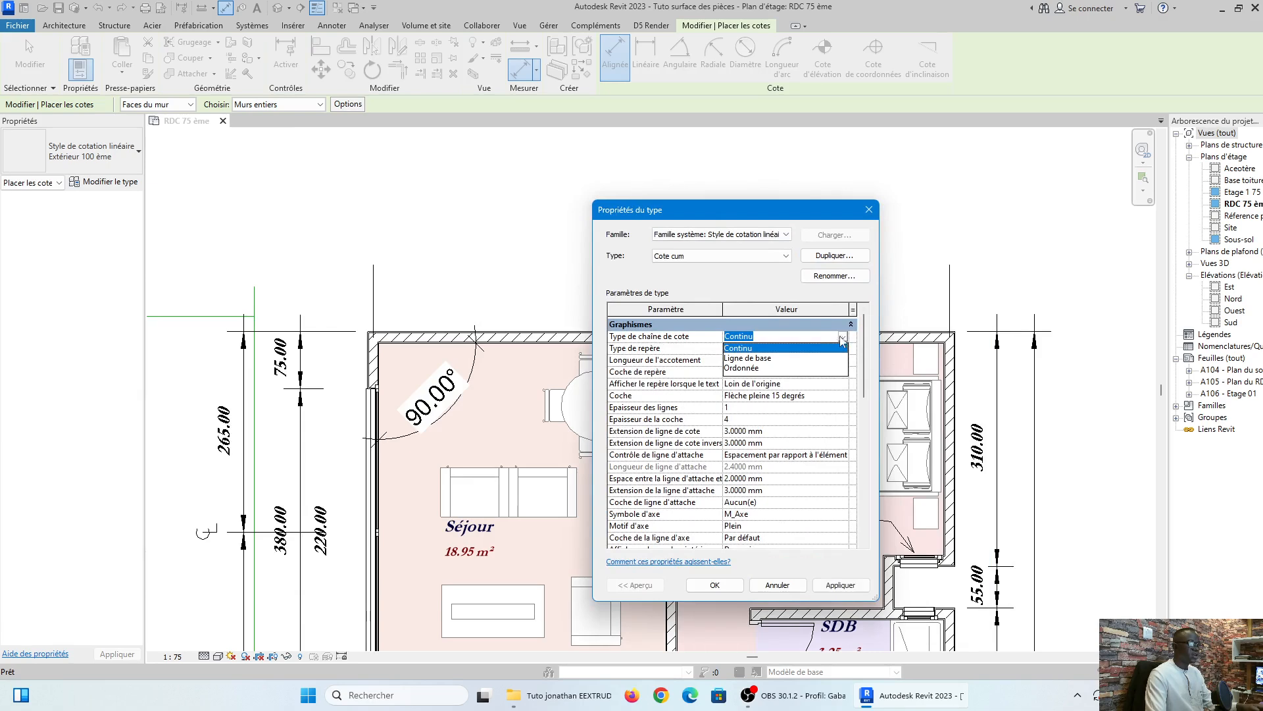
pyautogui.click(733, 358)
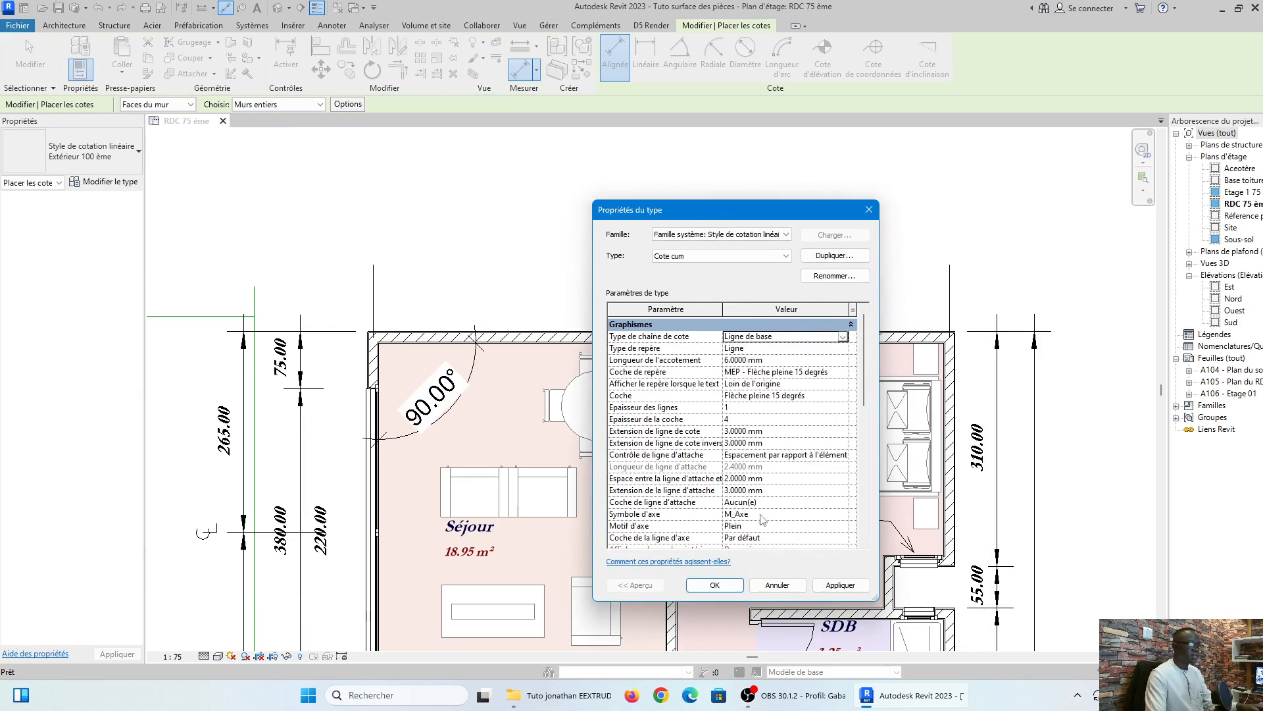
pyautogui.click(714, 585)
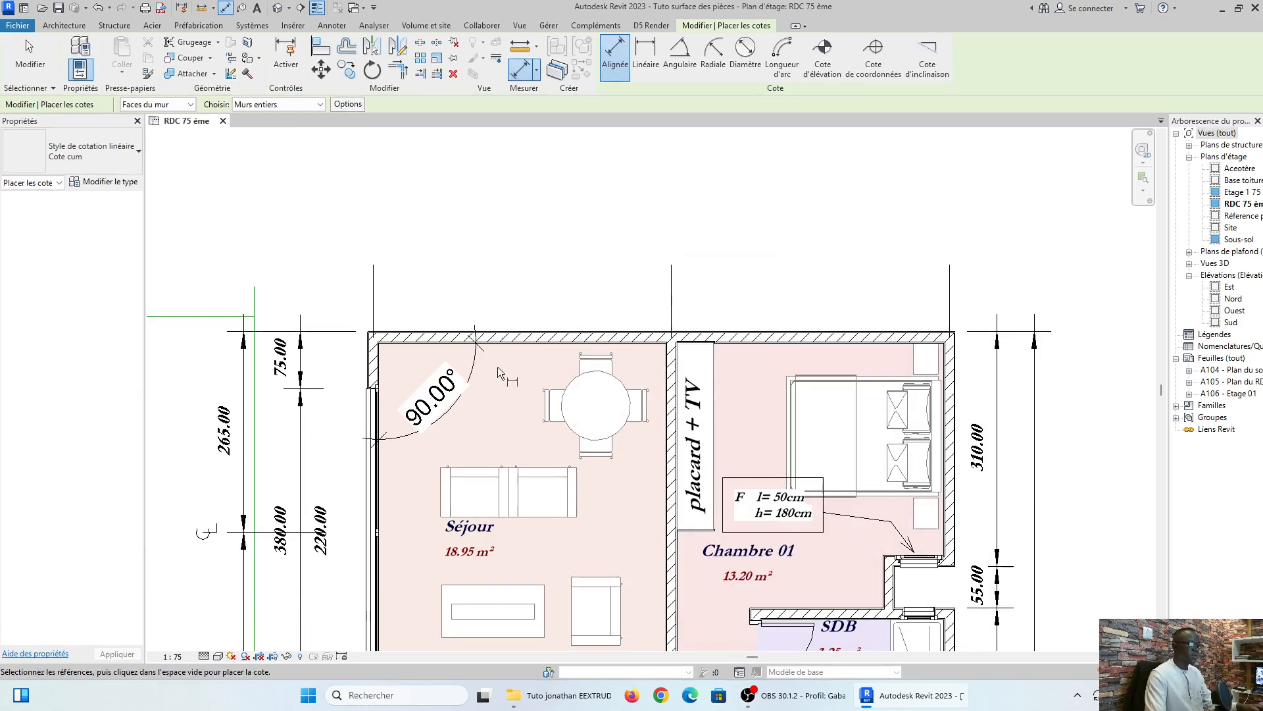
# Try a baseline dimension in the Cote cum style across the three detail lines above the upper wall, and delete it.
pyautogui.click(371, 283)
pyautogui.click(670, 294)
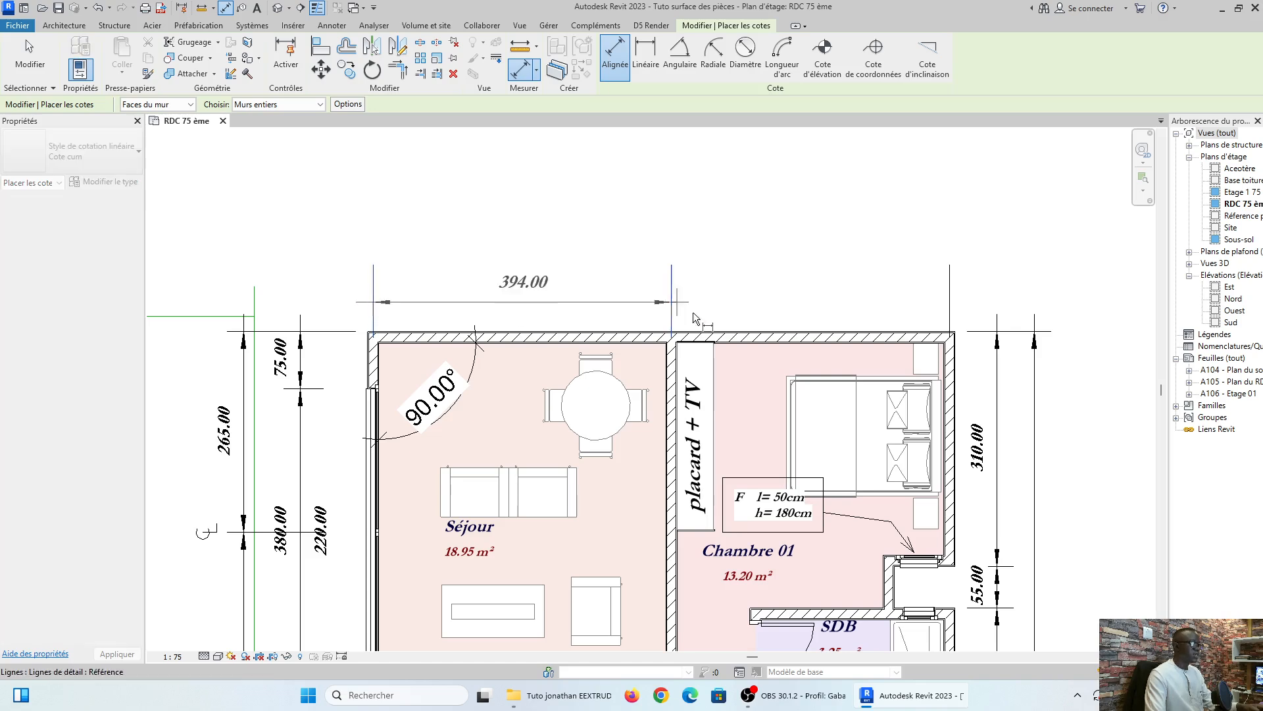
pyautogui.click(948, 279)
pyautogui.click(1005, 255)
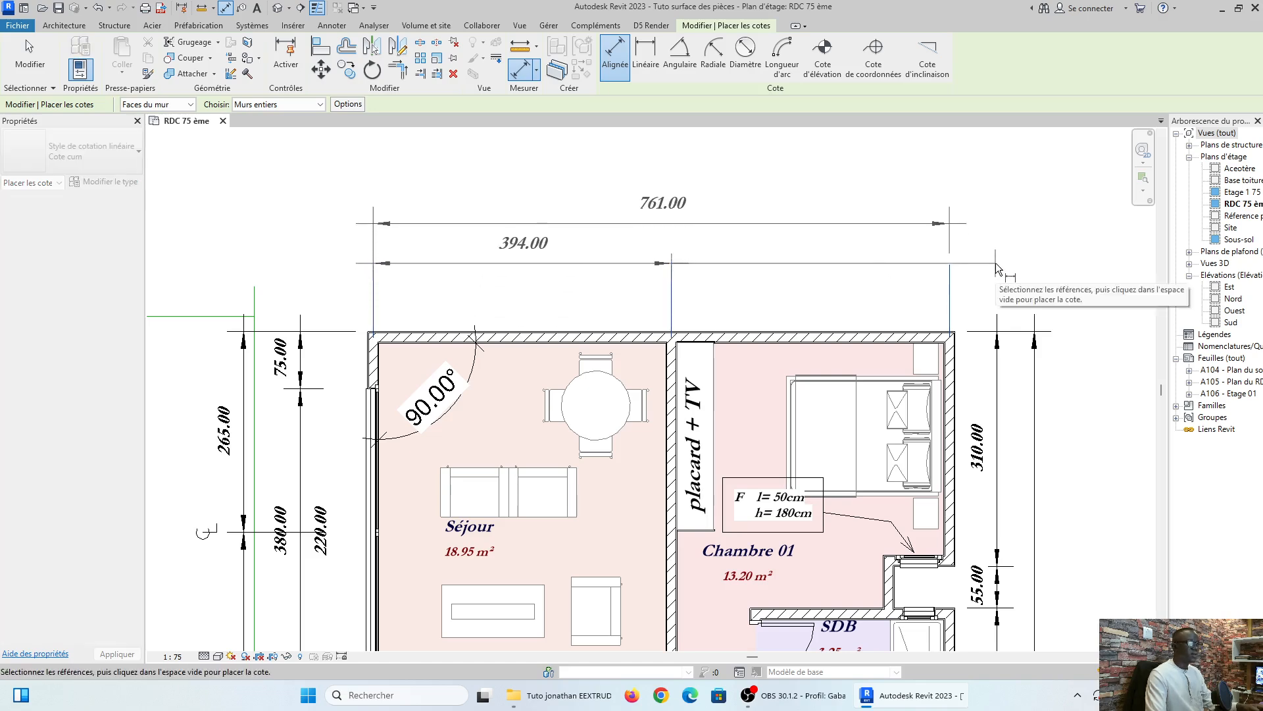
pyautogui.moveTo(452, 282); pyautogui.dragTo(426, 294, button='middle')
pyautogui.scroll(1, 345, 294)
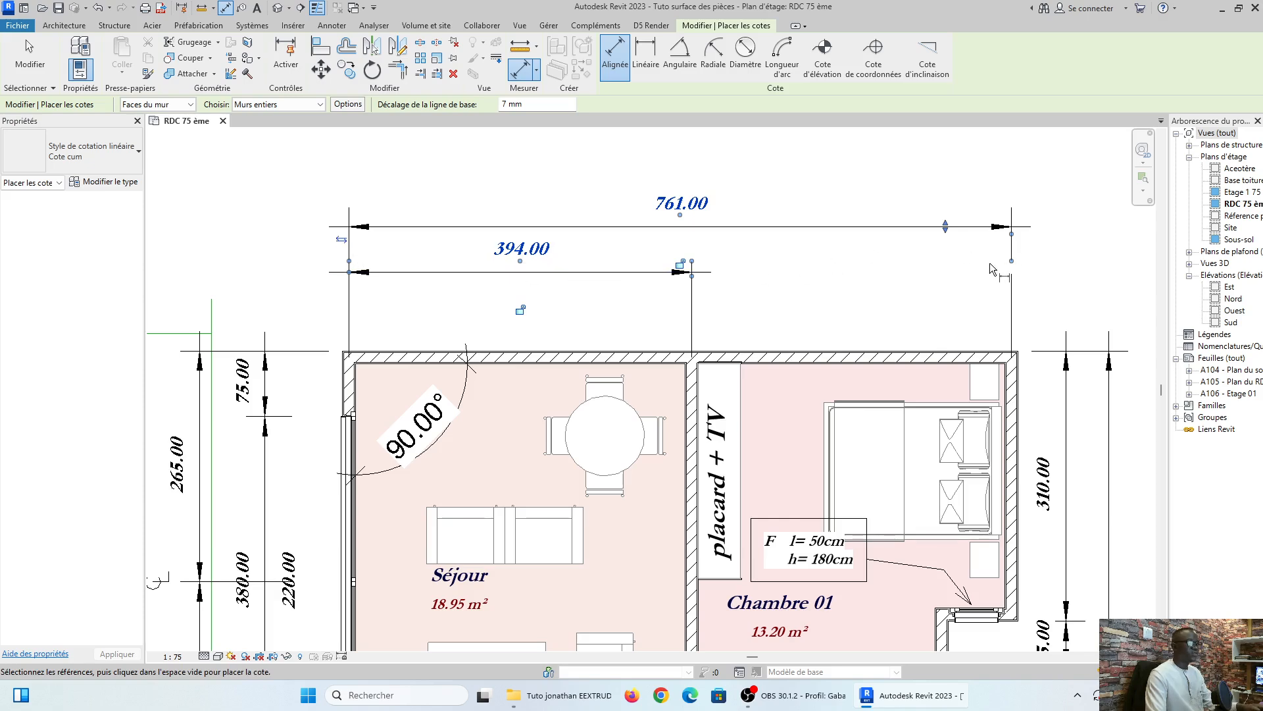
pyautogui.scroll(1, 622, 292)
pyautogui.scroll(-1, 624, 291)
pyautogui.moveTo(623, 298); pyautogui.dragTo(576, 326, button='middle')
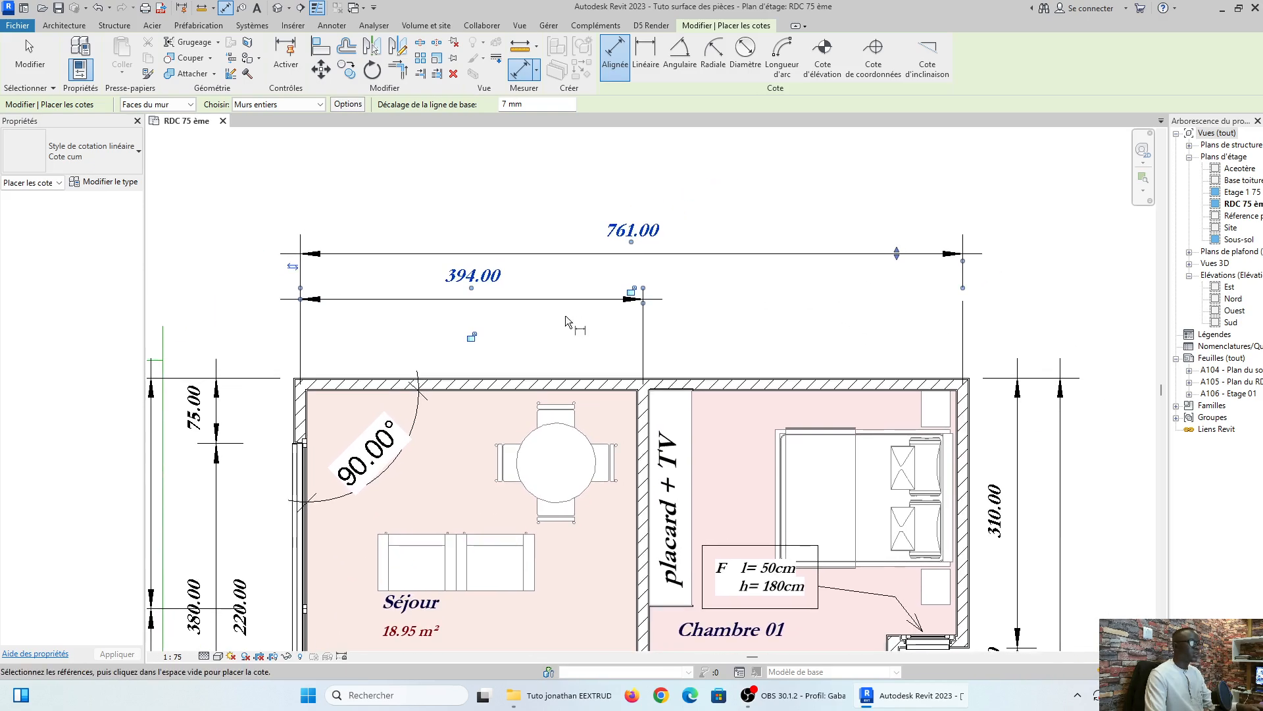
pyautogui.scroll(1, 538, 306)
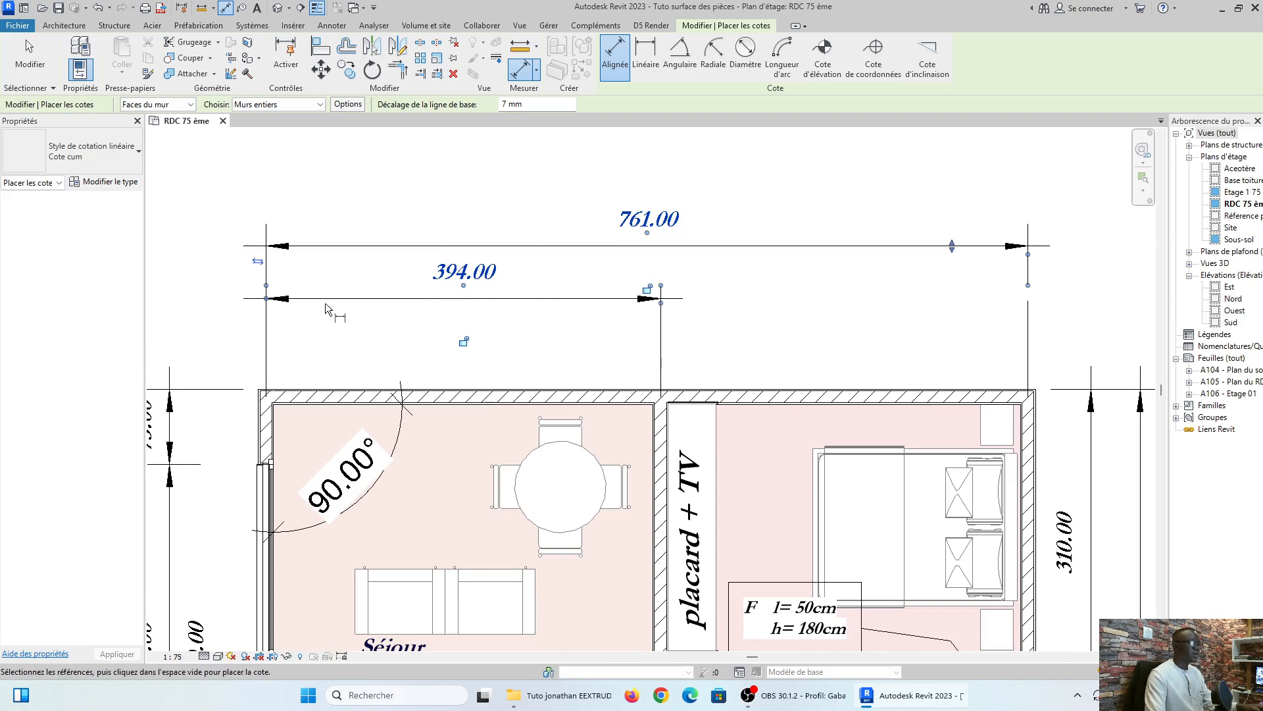
pyautogui.press('Escape')
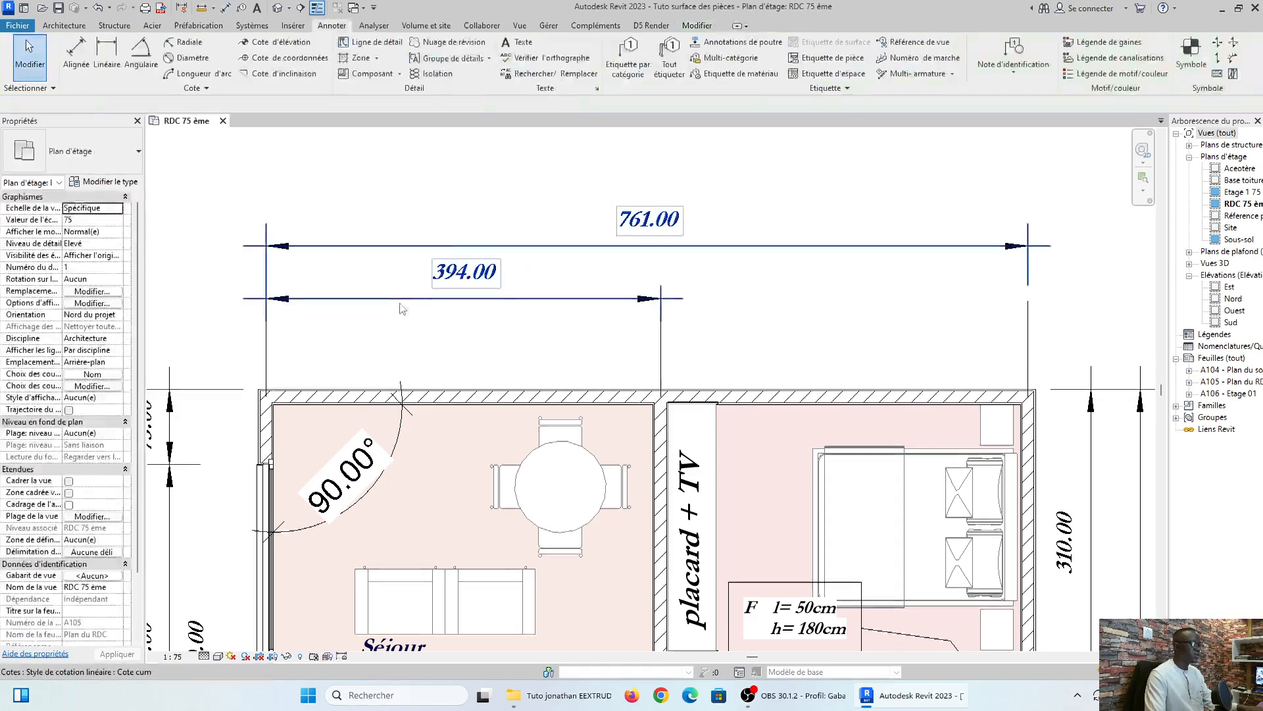
pyautogui.press('Escape')
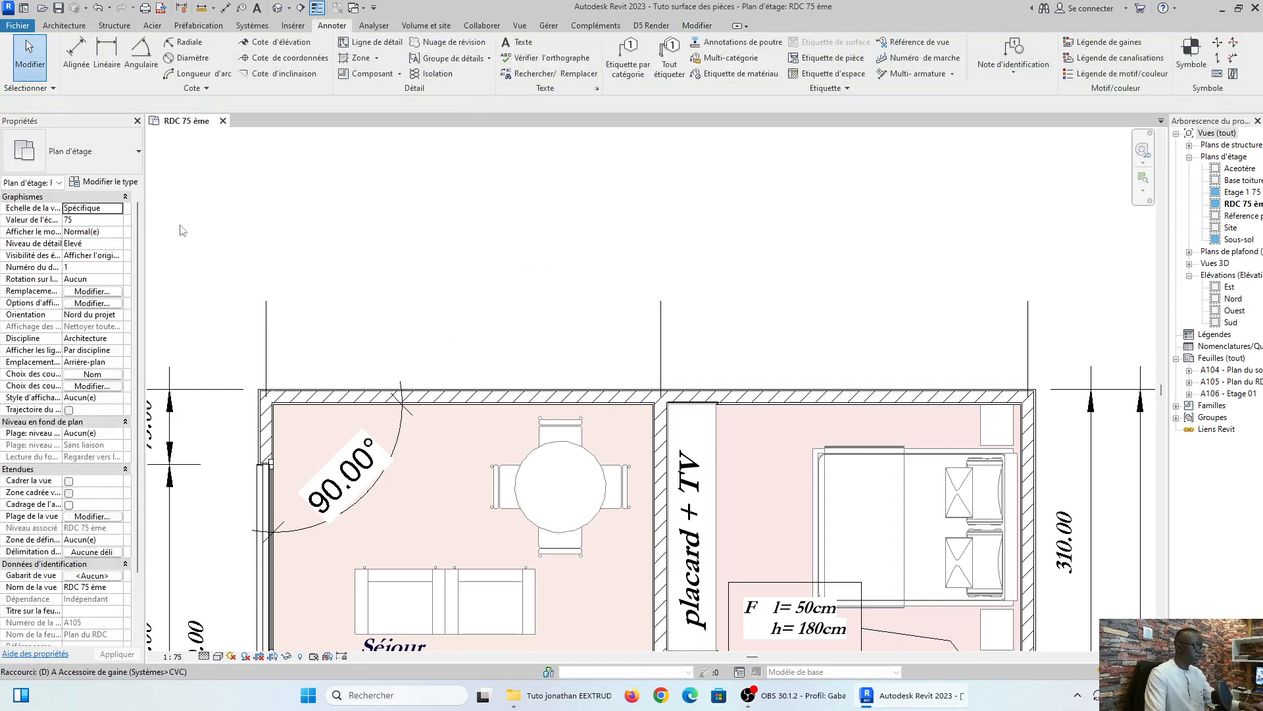
# Change the dimension chain type of the Cote cum style to Ordonnée.
pyautogui.press('d')
pyautogui.press('i')
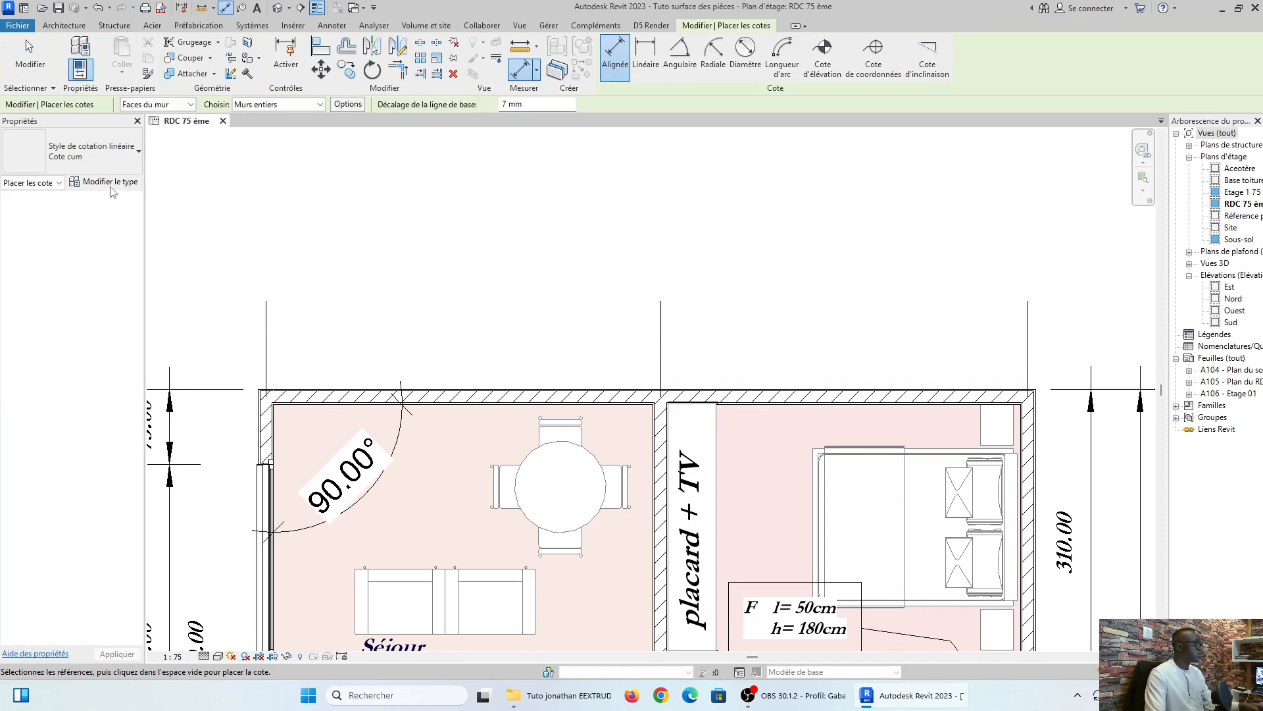
pyautogui.click(111, 183)
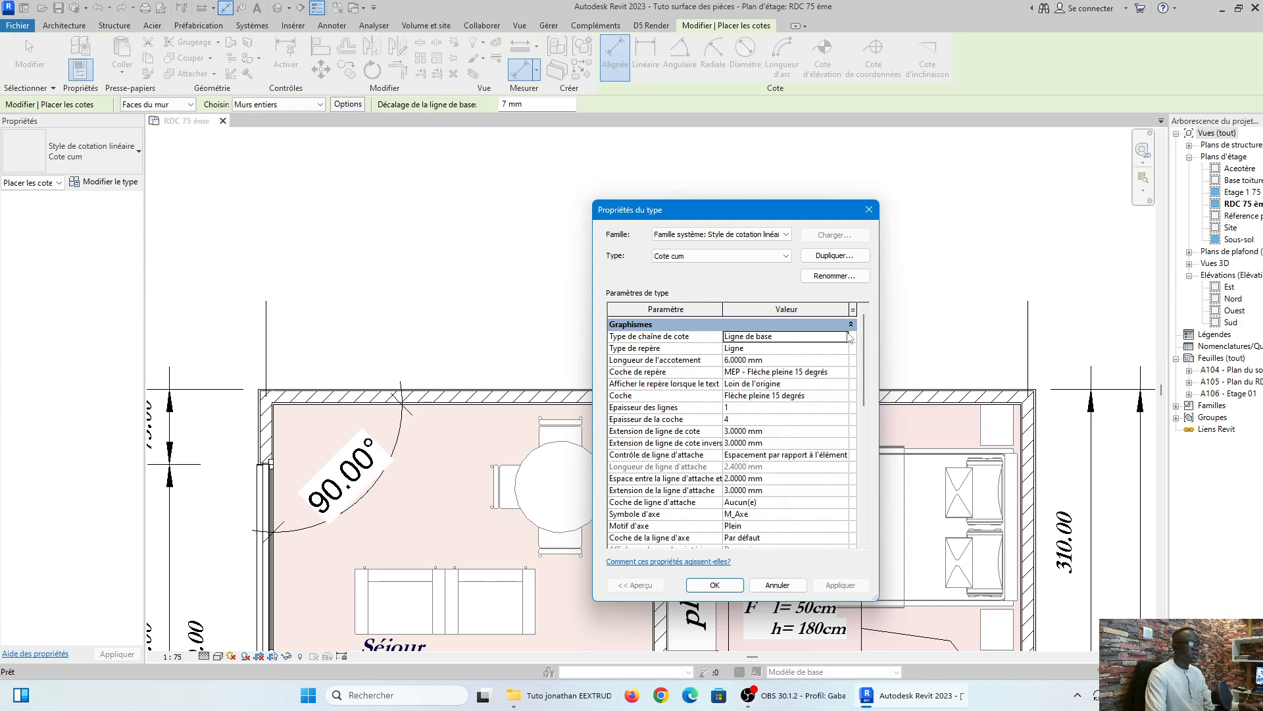
pyautogui.click(843, 336)
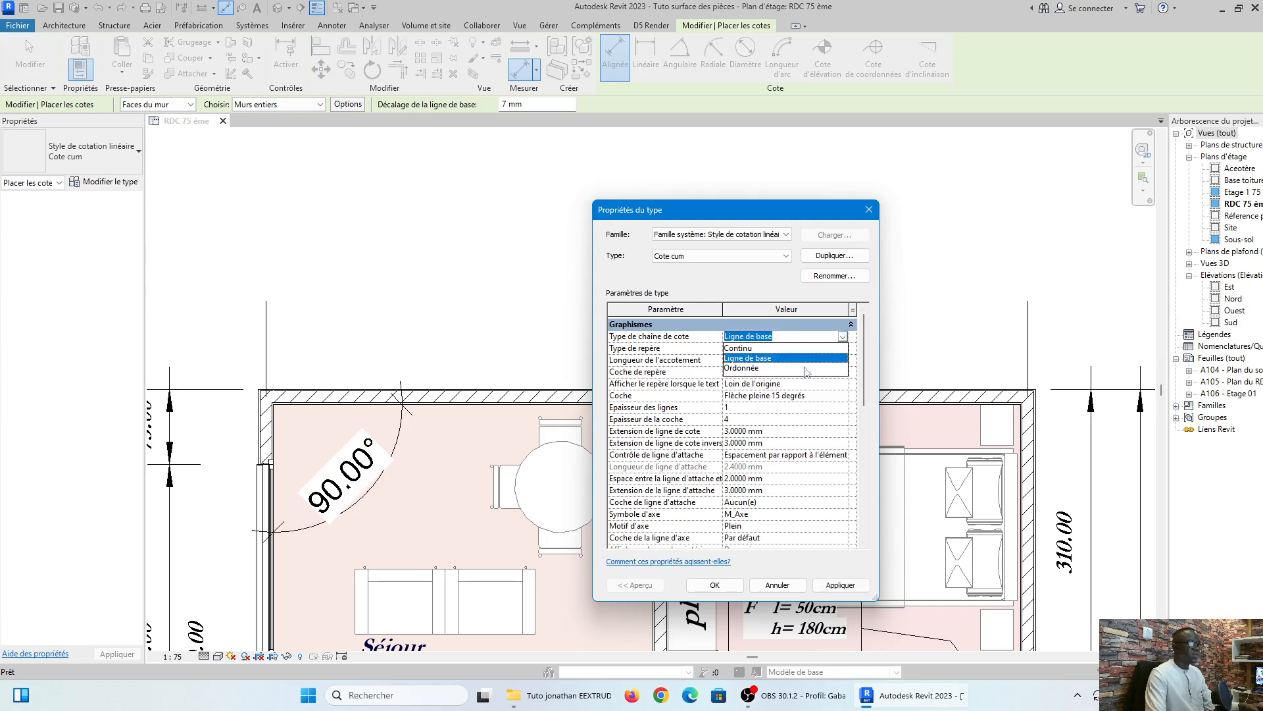
pyautogui.click(742, 369)
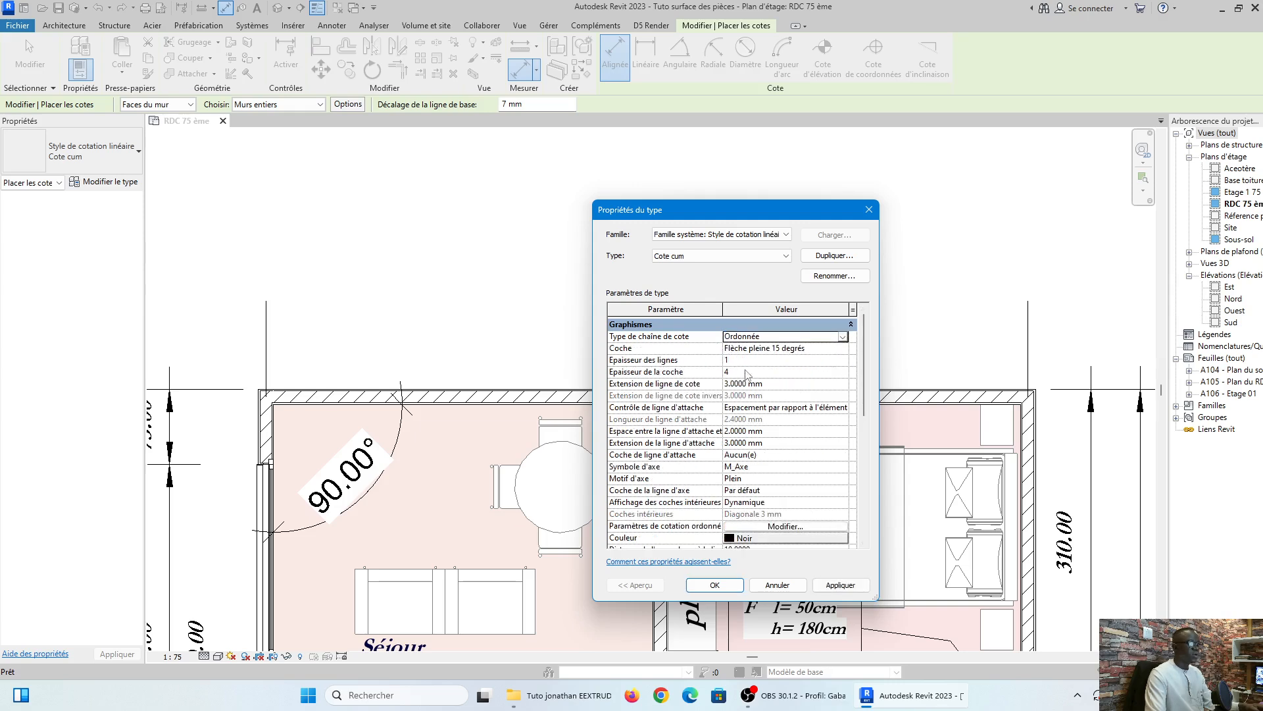
pyautogui.click(715, 585)
# Try an ordinate dimension in the Cote cum style between the first two detail lines above the upper wall, and delete it.
pyautogui.click(273, 345)
pyautogui.click(658, 341)
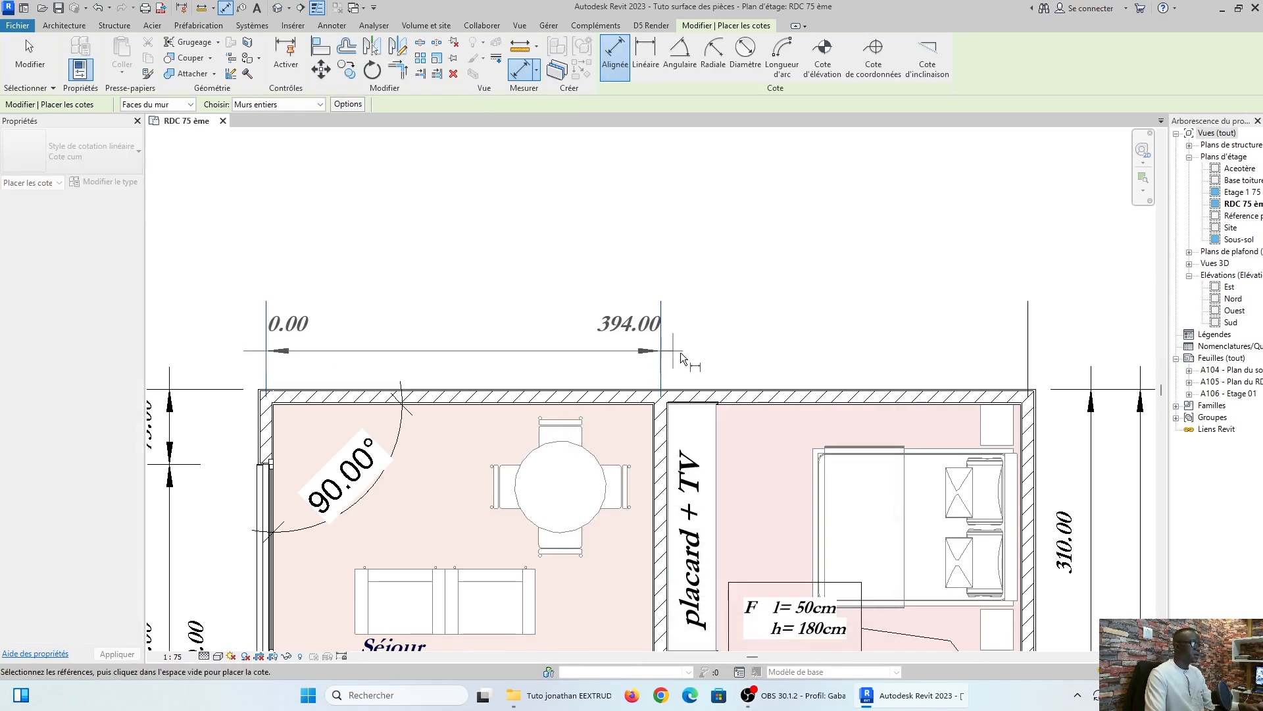
pyautogui.click(721, 350)
pyautogui.scroll(3, 681, 352)
pyautogui.scroll(-5, 566, 325)
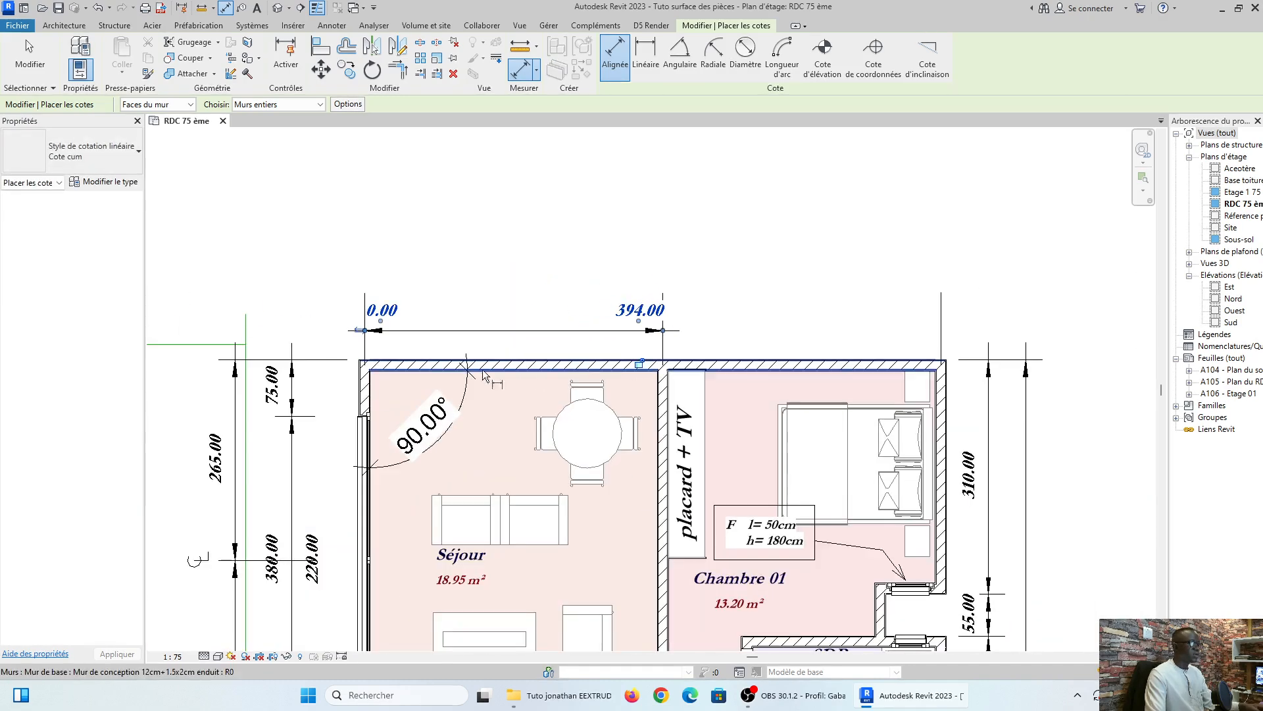
pyautogui.press('Escape')
pyautogui.click(555, 337)
pyautogui.scroll(4, 554, 336)
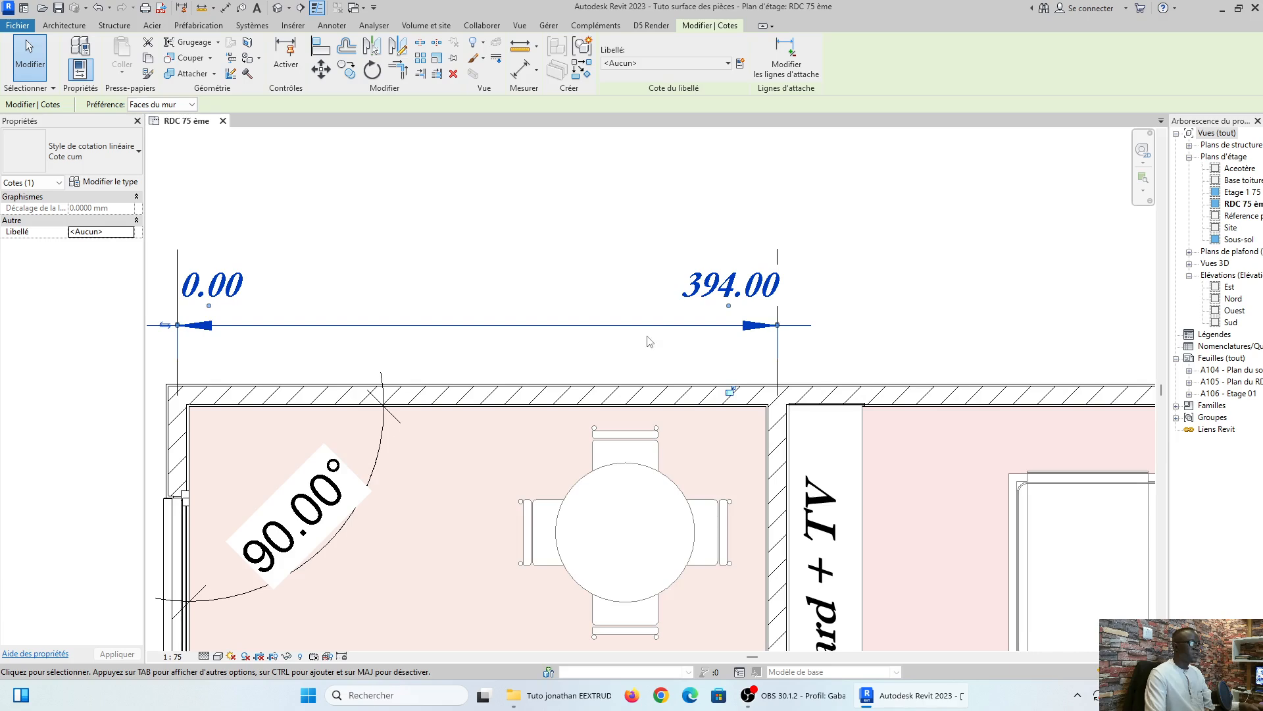
pyautogui.scroll(-3, 641, 346)
pyautogui.moveTo(679, 337); pyautogui.dragTo(675, 338, button='middle')
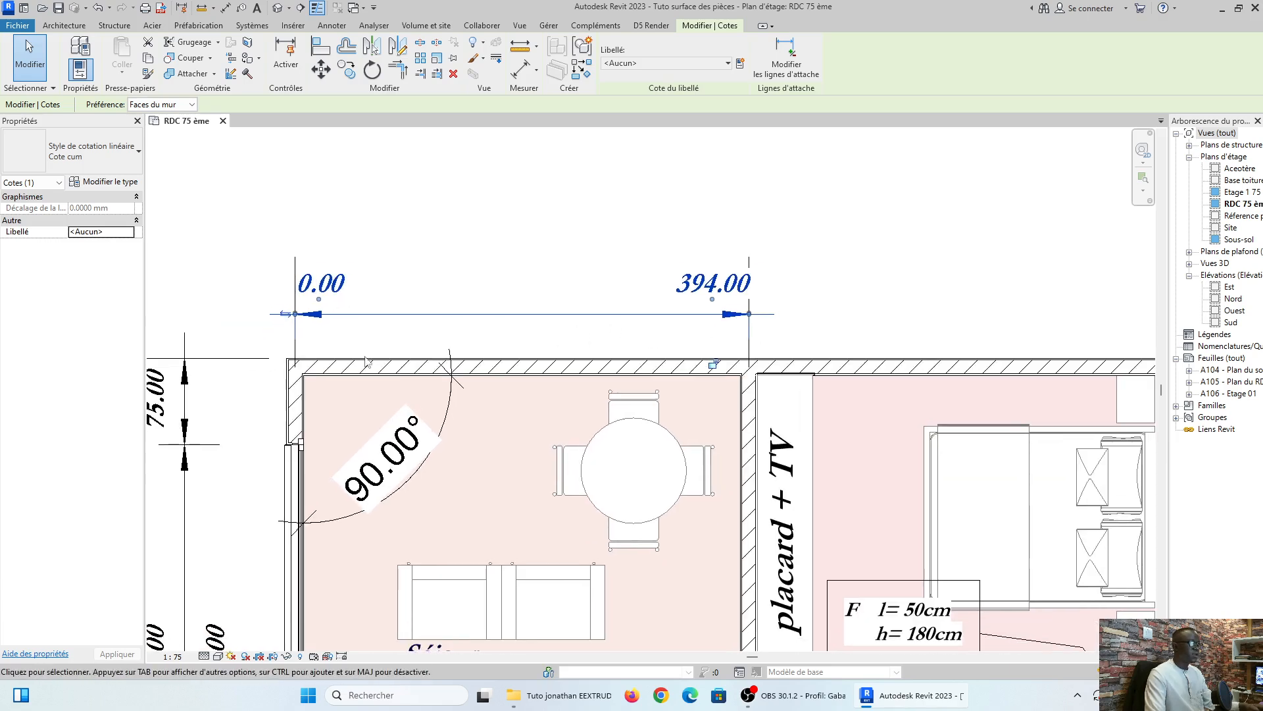
pyautogui.click(411, 328)
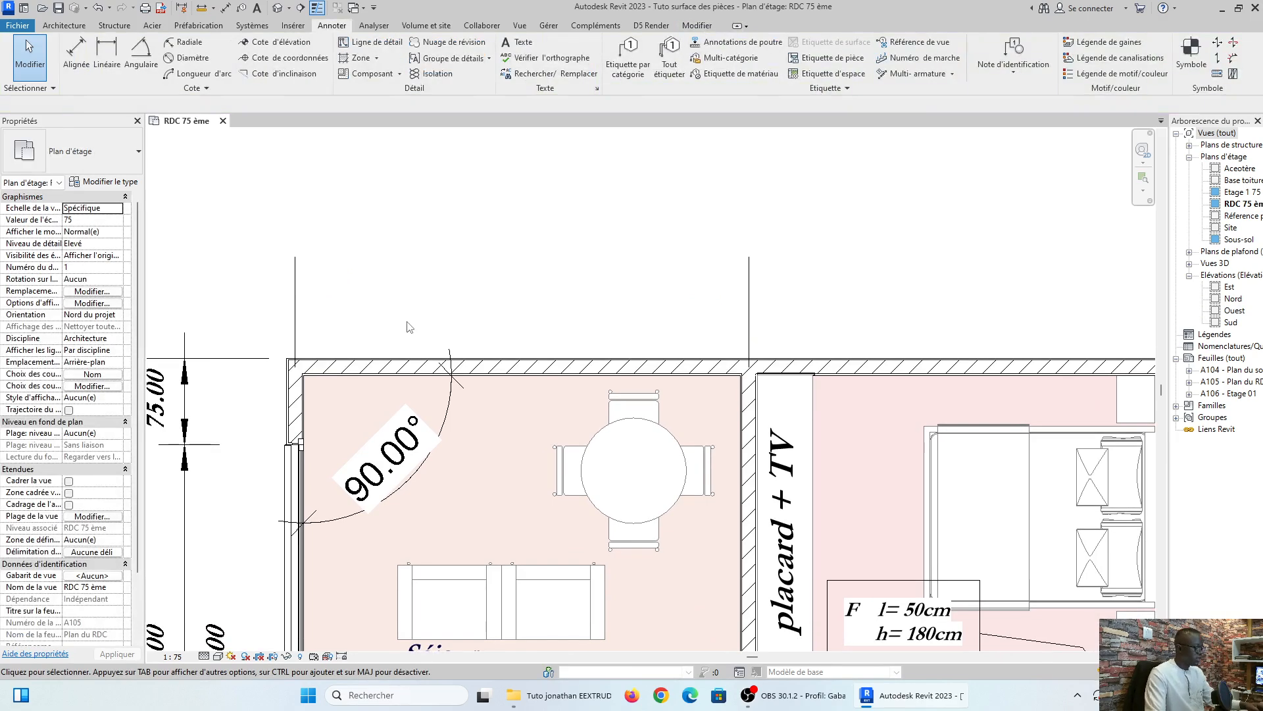
# Try a single ordinate dimension across all three detail lines above the upper wall in the Cote cum style.
pyautogui.press('d')
pyautogui.press('i')
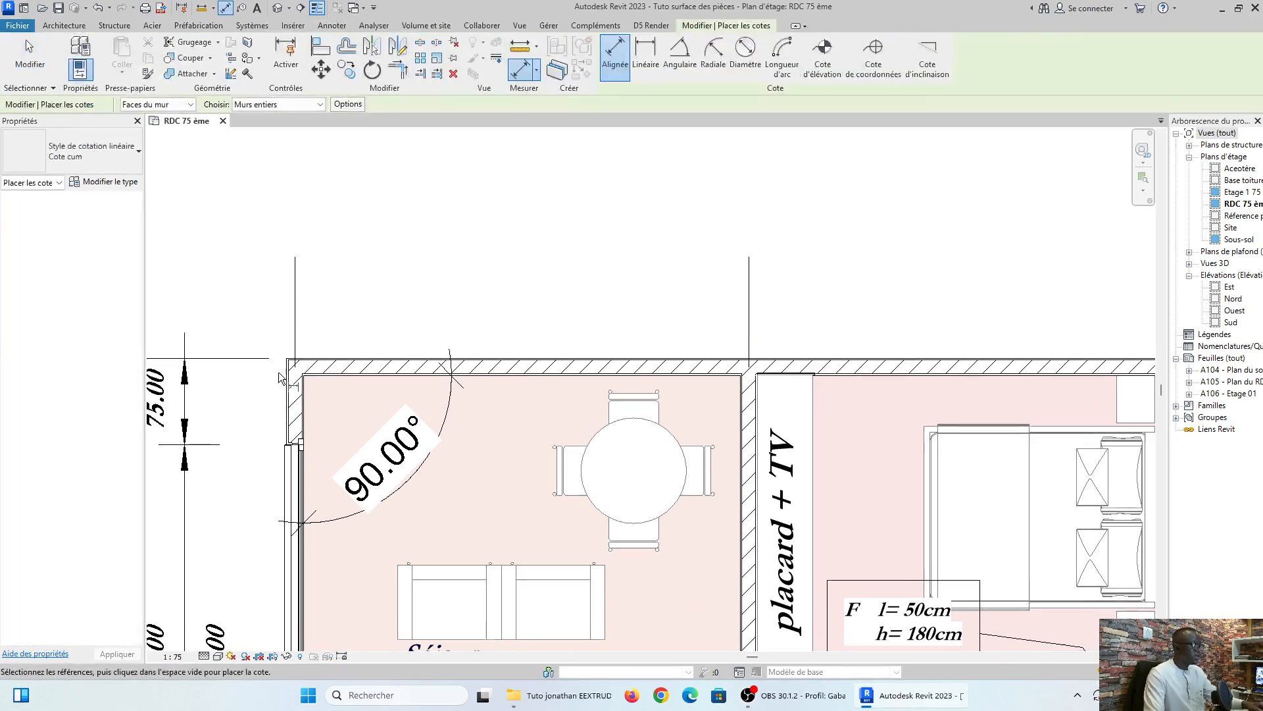
pyautogui.click(290, 338)
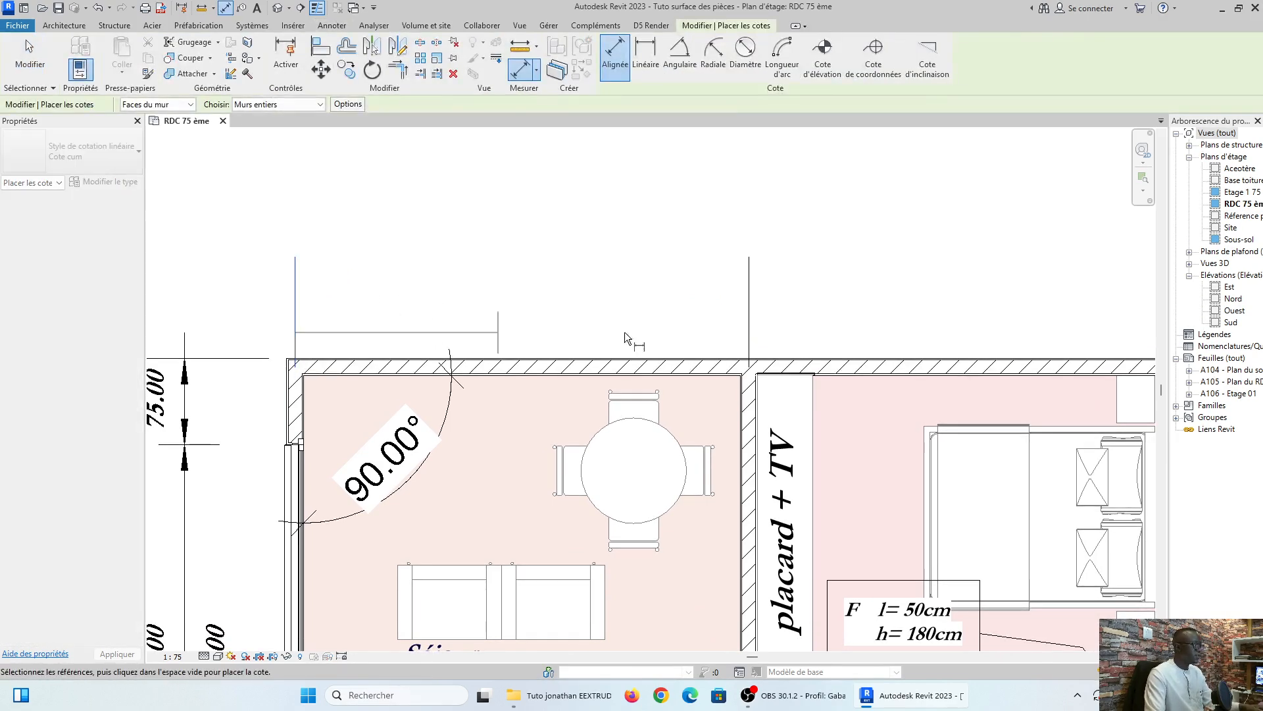
pyautogui.click(750, 322)
pyautogui.scroll(-2, 456, 323)
pyautogui.click(866, 333)
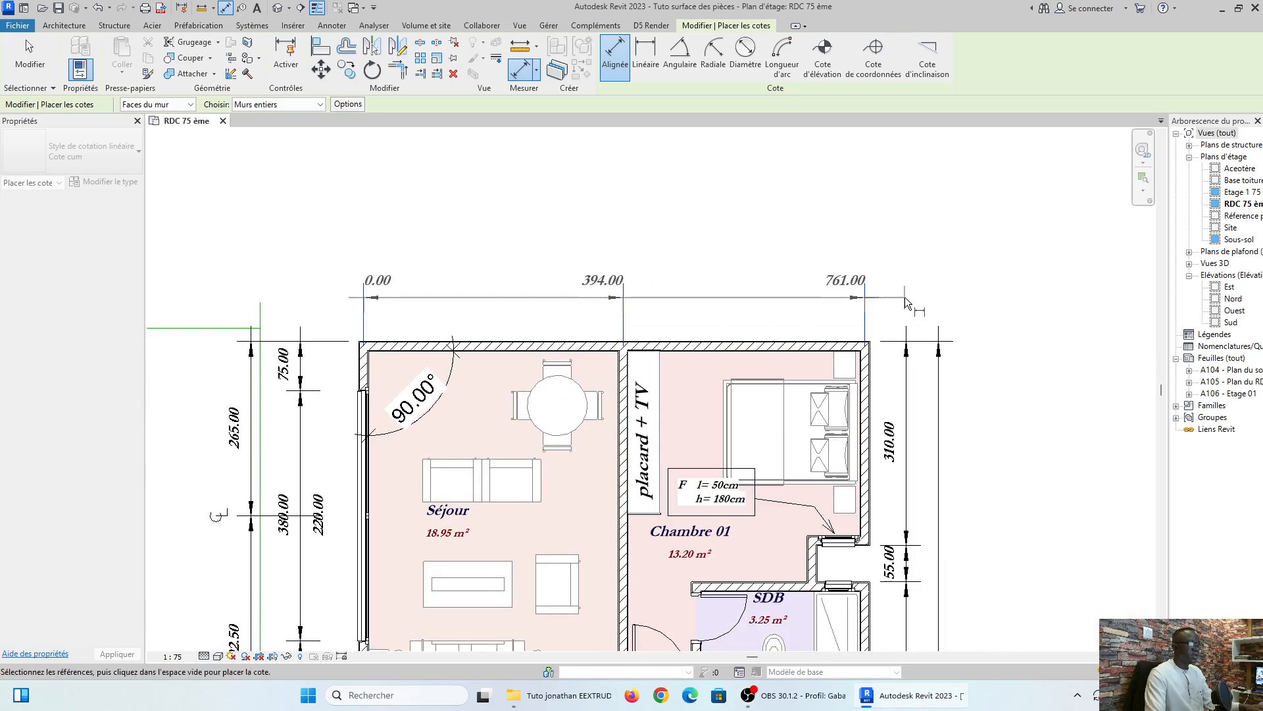
pyautogui.click(906, 297)
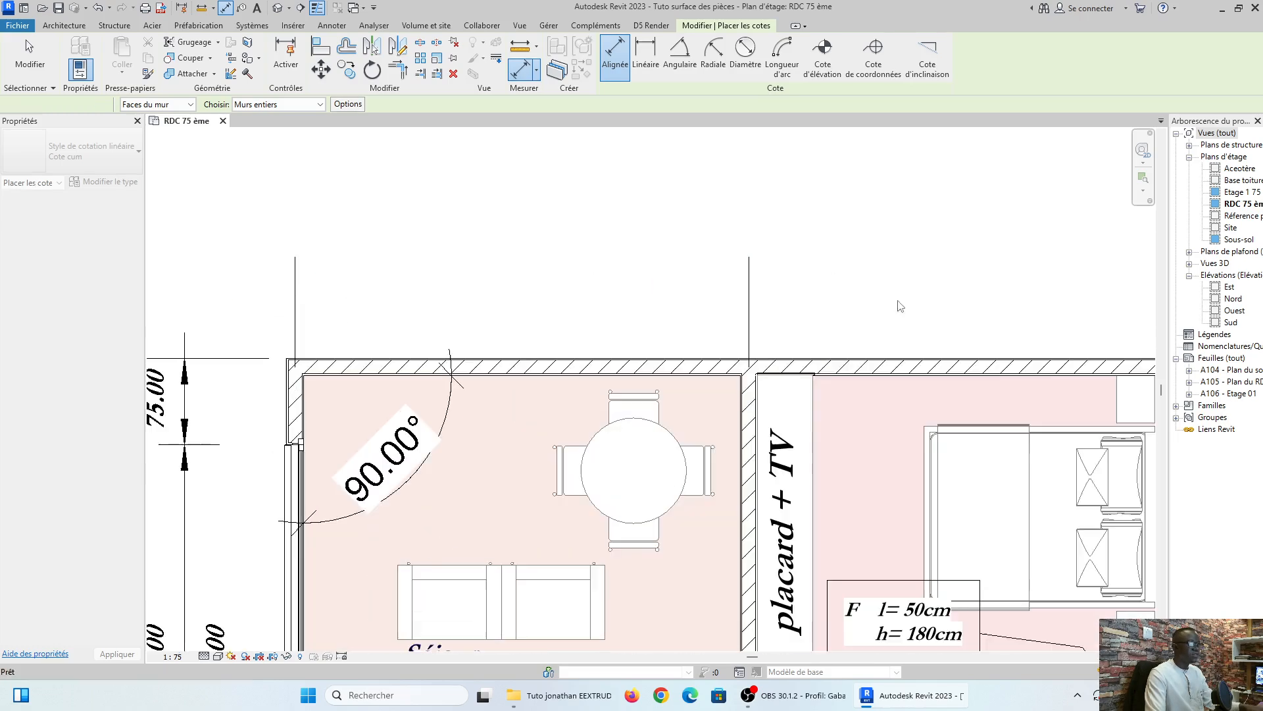
# Place a Cote cum ordinate dimension from the detail line at the Séjour's outer corner to the one at the partition wall.
pyautogui.click(294, 297)
pyautogui.click(749, 297)
pyautogui.click(612, 328)
pyautogui.press('Escape')
pyautogui.press('Escape')
pyautogui.scroll(2, 840, 326)
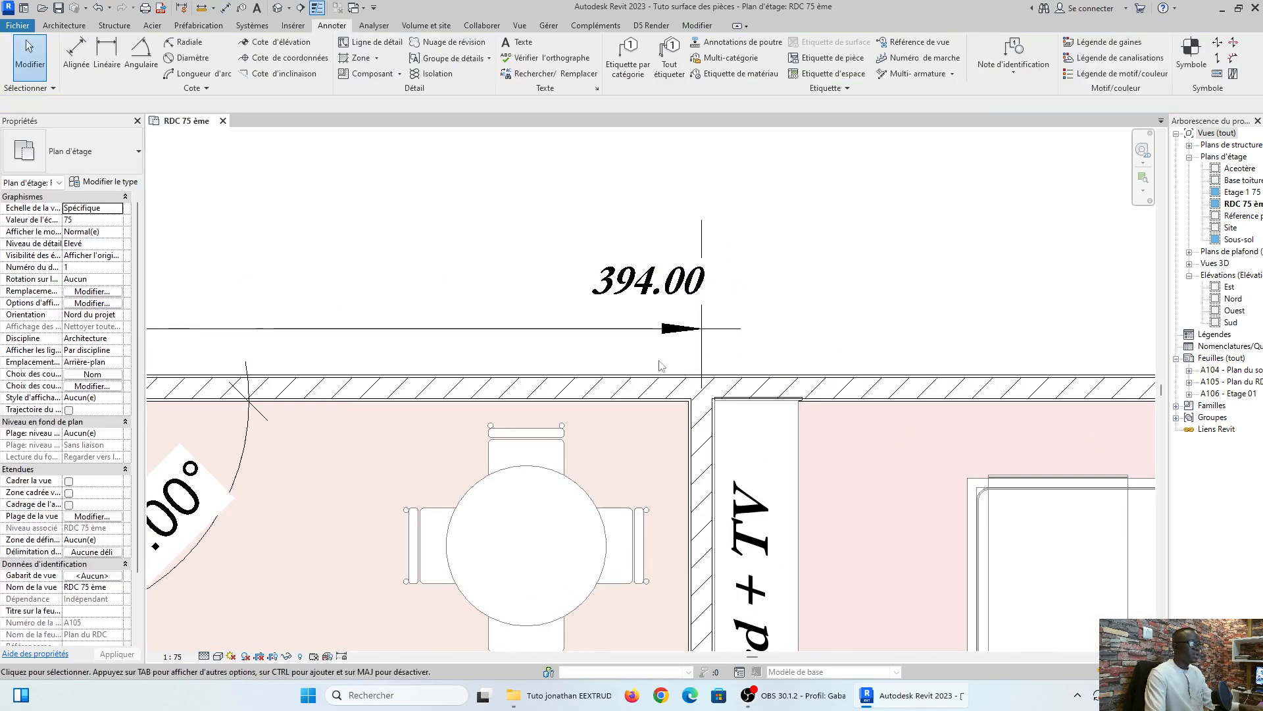
# Extend the ordinate dimension to the third detail line at the outer corner of Chambre 01 by editing its witness lines.
pyautogui.click(629, 329)
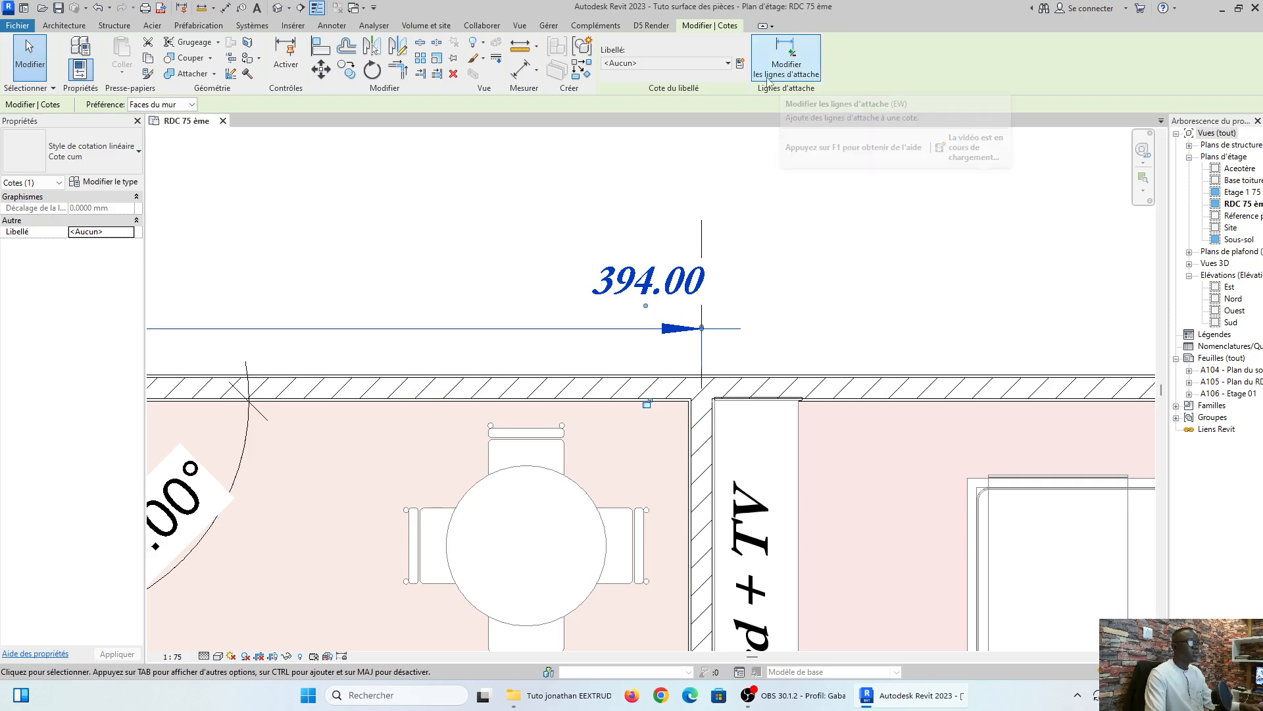
pyautogui.click(791, 66)
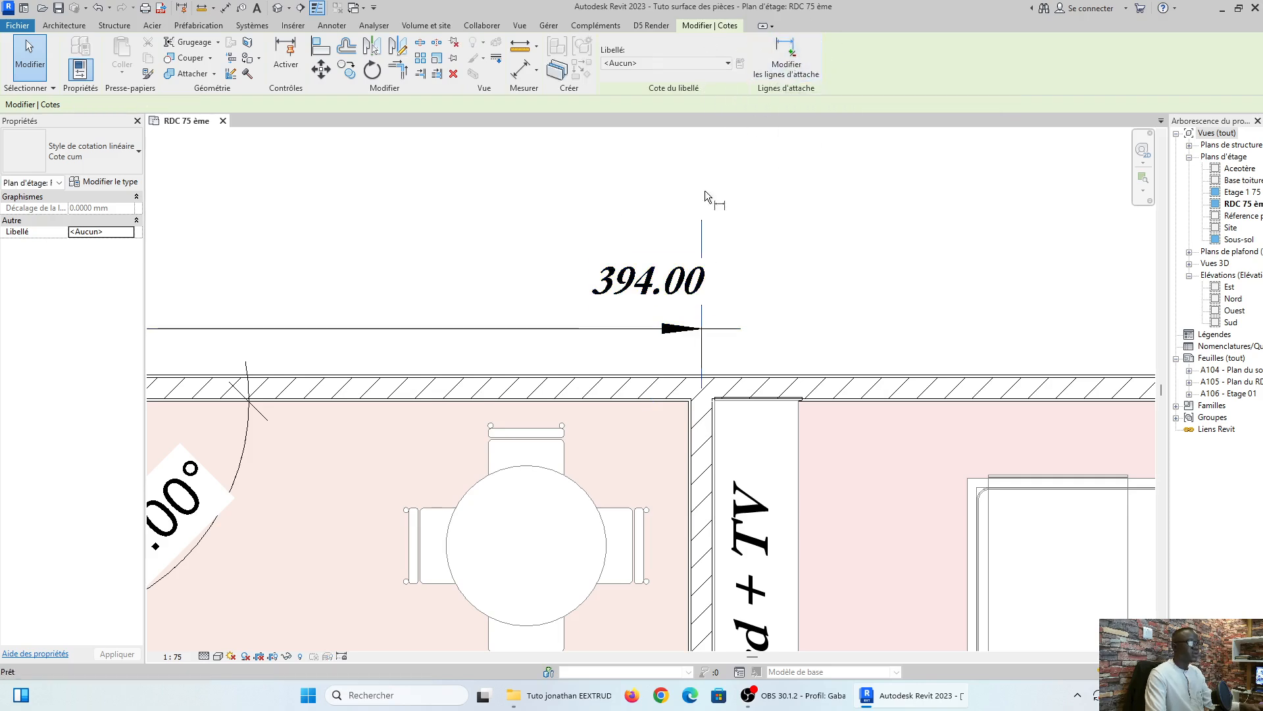
pyautogui.scroll(-3, 230, 364)
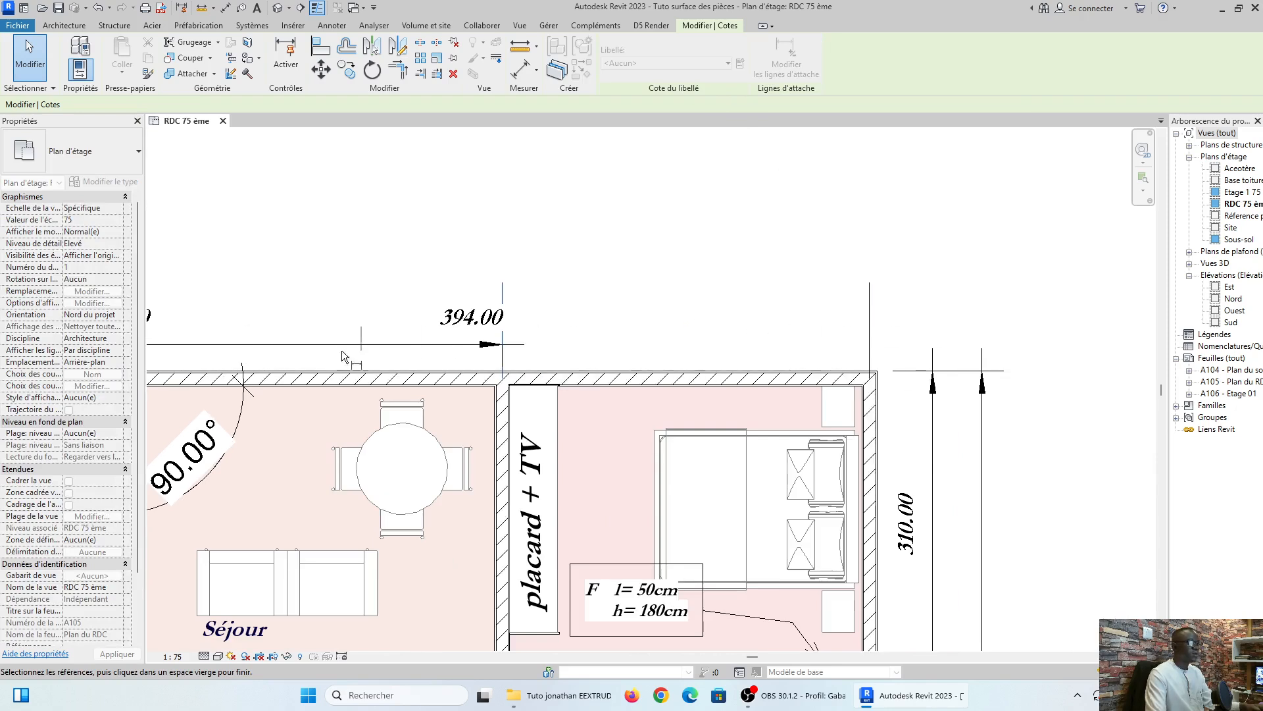
pyautogui.scroll(1, 602, 319)
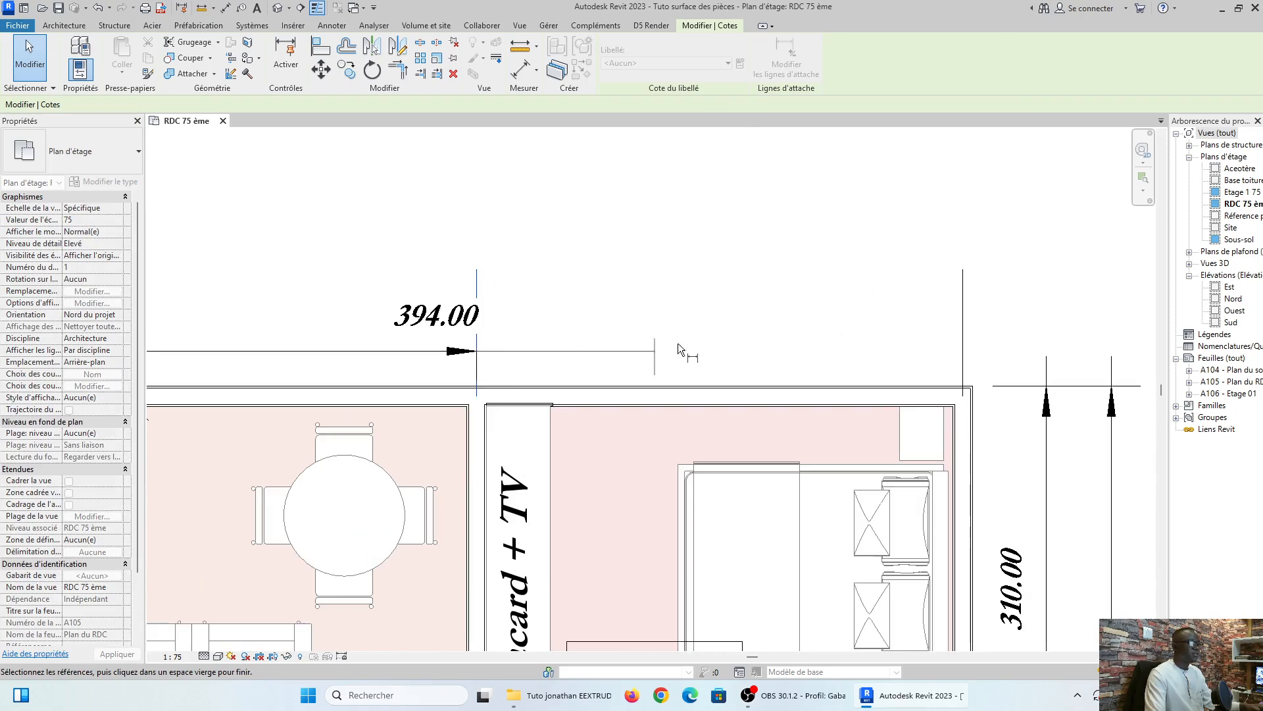
pyautogui.click(962, 330)
pyautogui.click(721, 314)
pyautogui.scroll(-2, 773, 295)
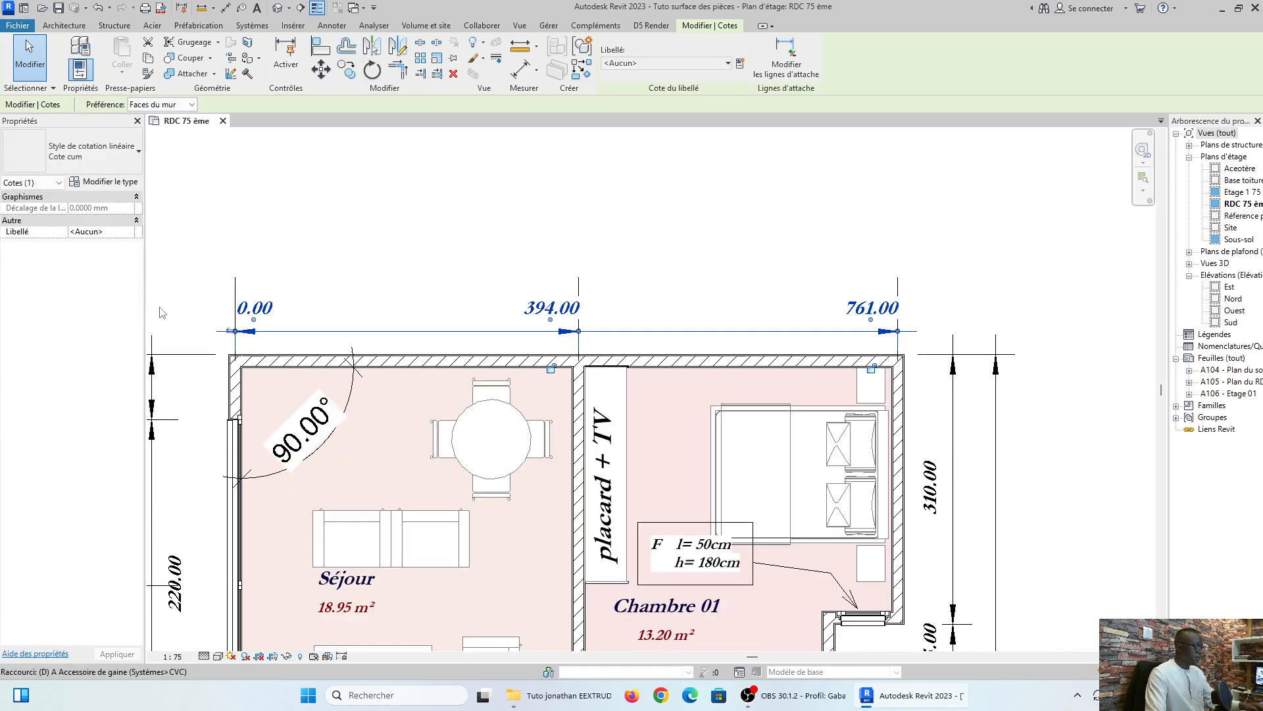
# Place a second Cote cum dimension between the two outermost detail lines, above the existing ordinate chain.
pyautogui.press('d')
pyautogui.press('i')
pyautogui.click(235, 296)
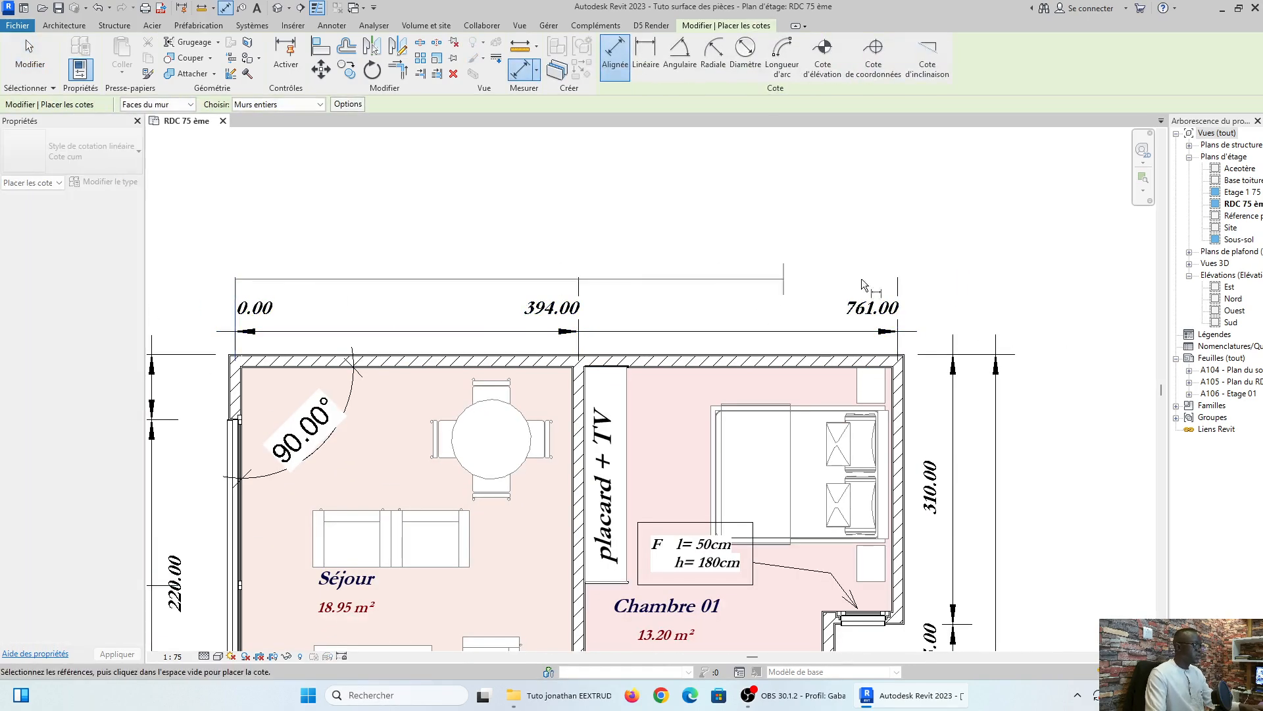
pyautogui.click(899, 286)
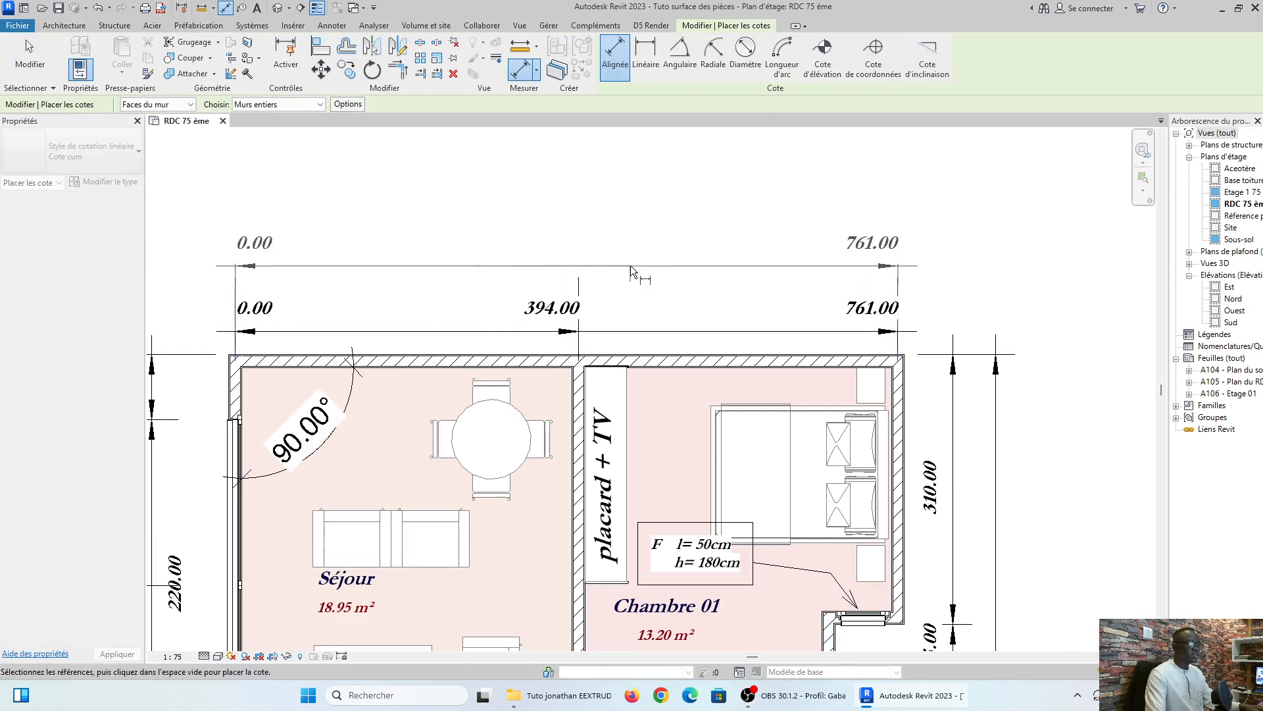
pyautogui.click(665, 273)
pyautogui.scroll(-1, 706, 273)
pyautogui.moveTo(725, 274); pyautogui.dragTo(828, 245, button='middle')
pyautogui.scroll(2, 465, 309)
pyautogui.scroll(-2, 465, 309)
pyautogui.press('Escape')
pyautogui.press('Escape')
# Examine the two ordinate dimension chains above the upper wall and their reference lines.
pyautogui.scroll(1, 525, 329)
pyautogui.moveTo(524, 329); pyautogui.dragTo(509, 269, button='middle')
pyautogui.scroll(3, 501, 264)
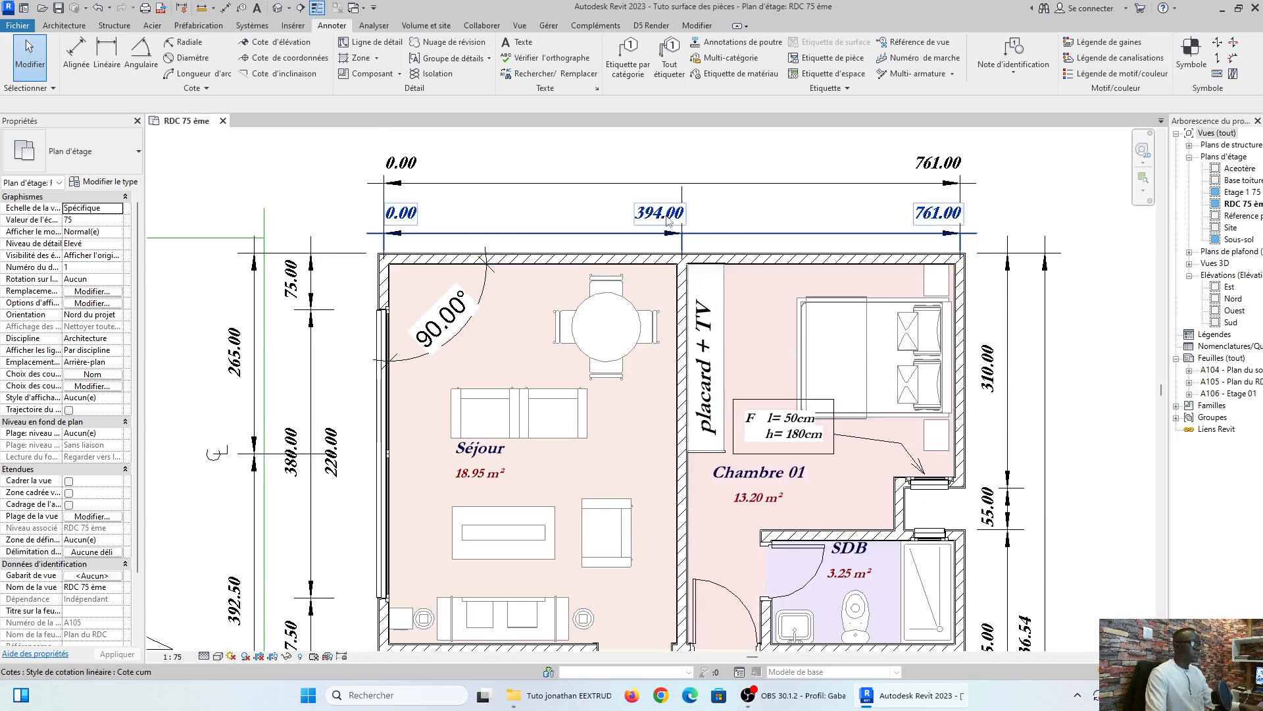
pyautogui.scroll(-3, 507, 314)
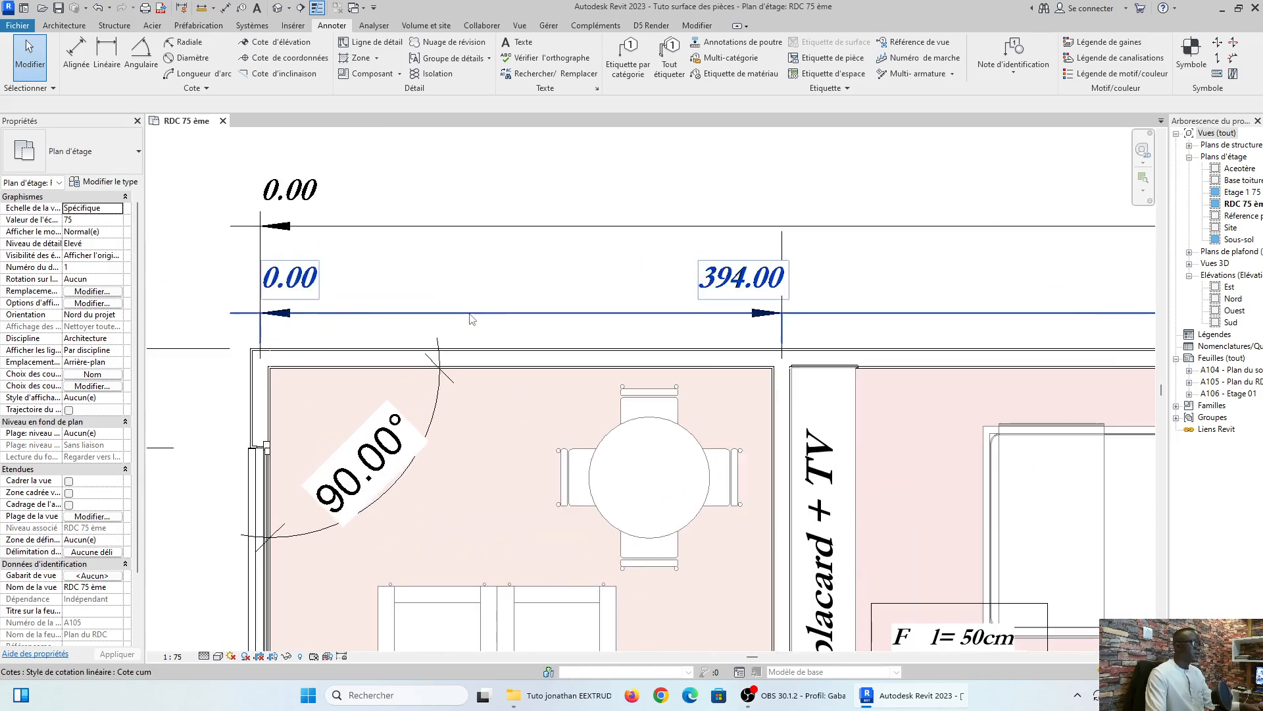
pyautogui.scroll(3, 536, 268)
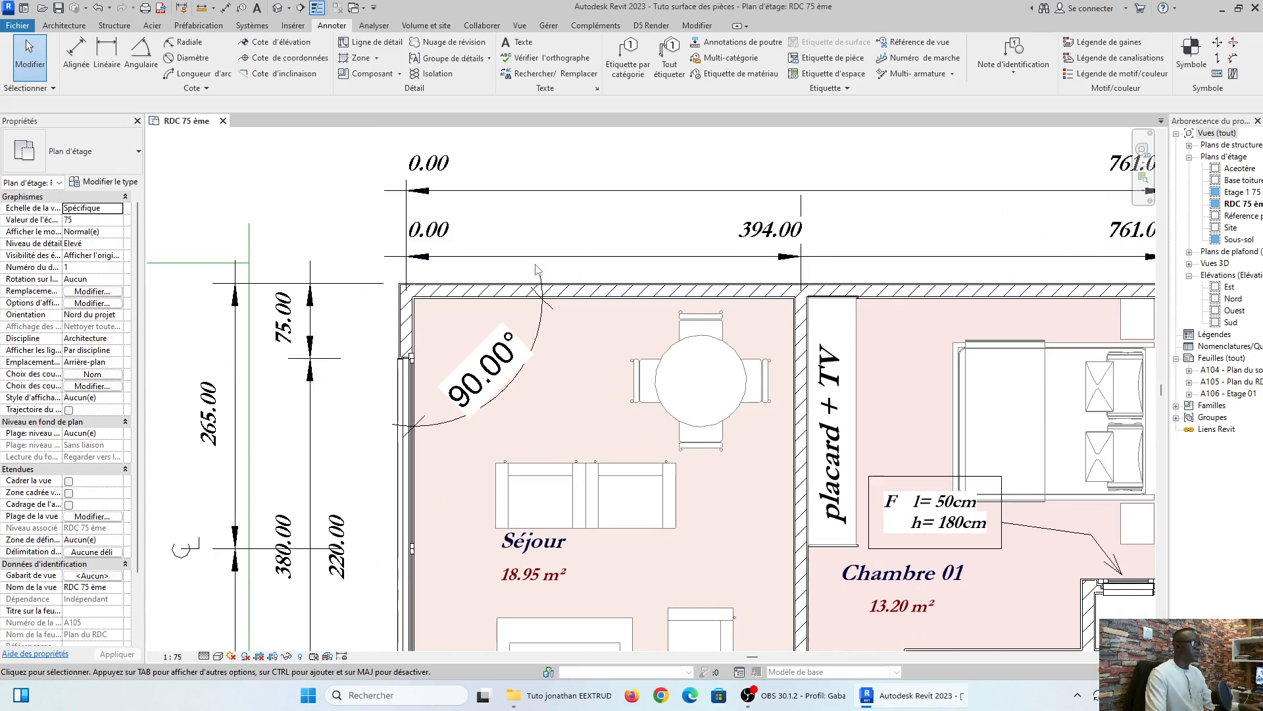
pyautogui.scroll(-3, 536, 268)
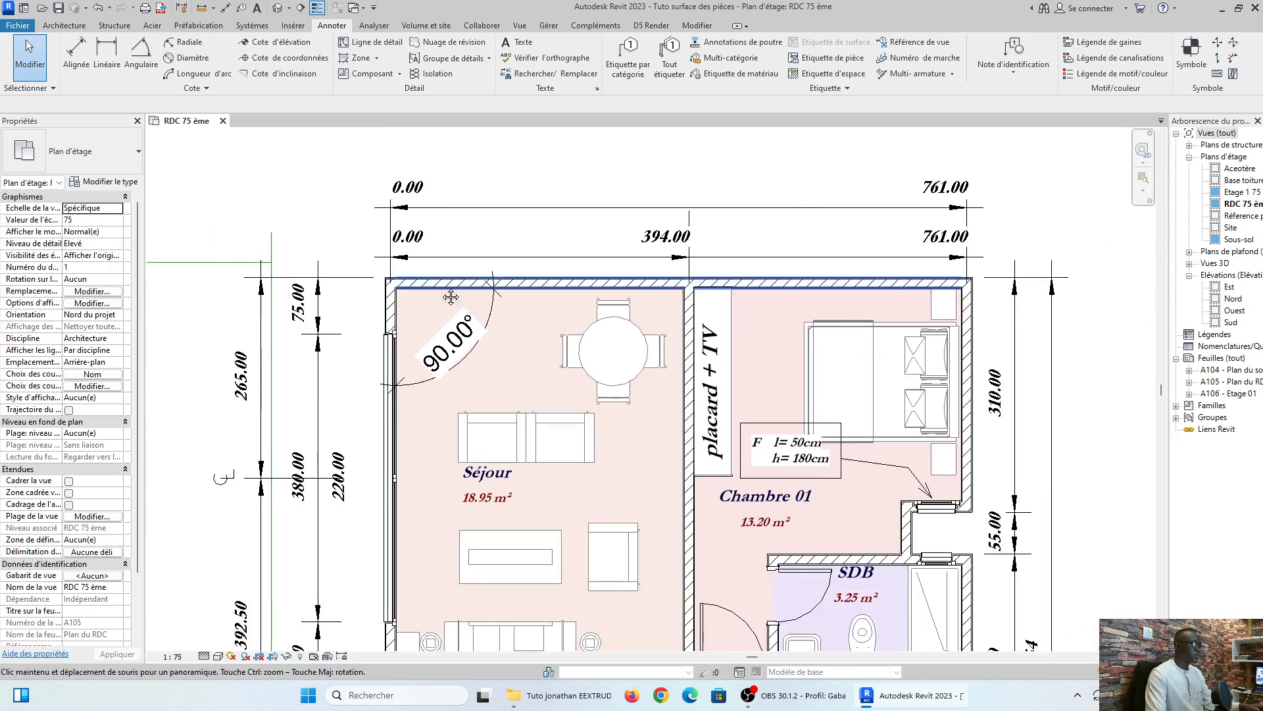
pyautogui.scroll(5, 450, 297)
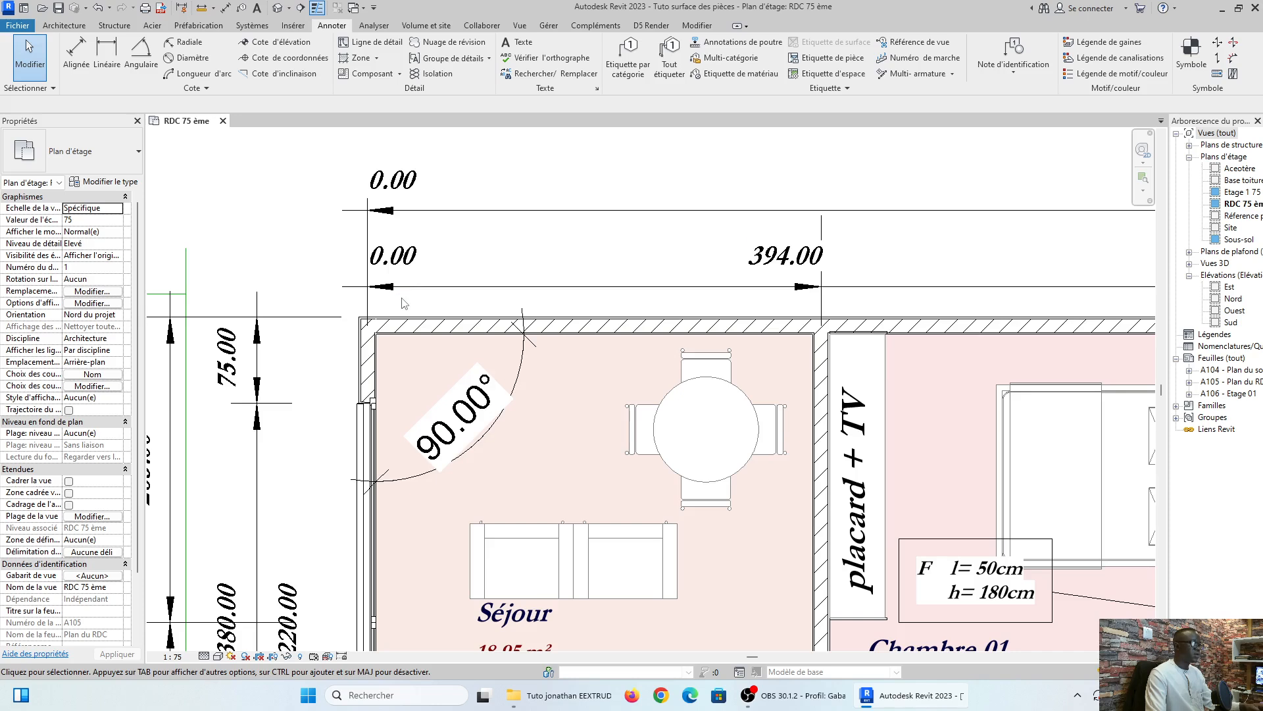
pyautogui.scroll(2, 428, 293)
pyautogui.scroll(-1, 434, 289)
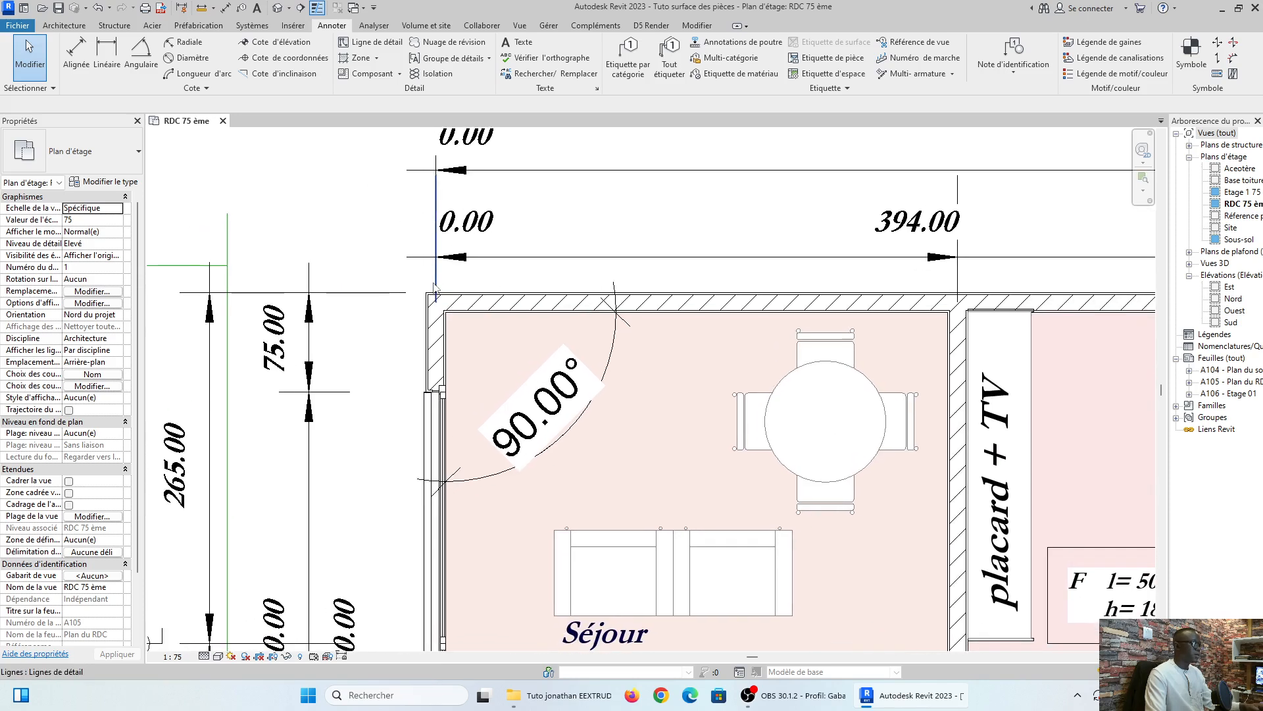
pyautogui.scroll(-3, 434, 290)
pyautogui.moveTo(513, 289); pyautogui.dragTo(407, 255, button='middle')
pyautogui.scroll(2, 454, 244)
pyautogui.scroll(1, 388, 298)
pyautogui.scroll(-2, 381, 301)
pyautogui.scroll(2, 358, 287)
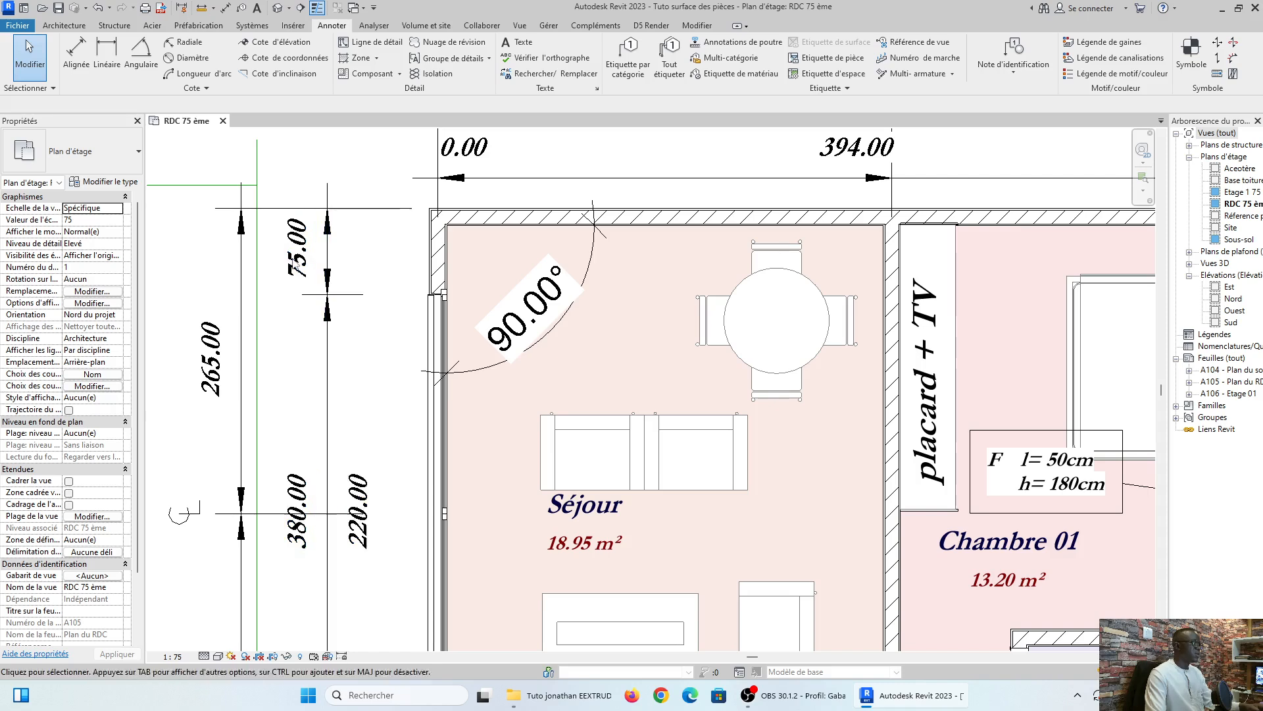
# Turn on underlined text in the Extérieur 100 ème dimension type, using the vertical chain beside the Séjour window.
pyautogui.click(345, 296)
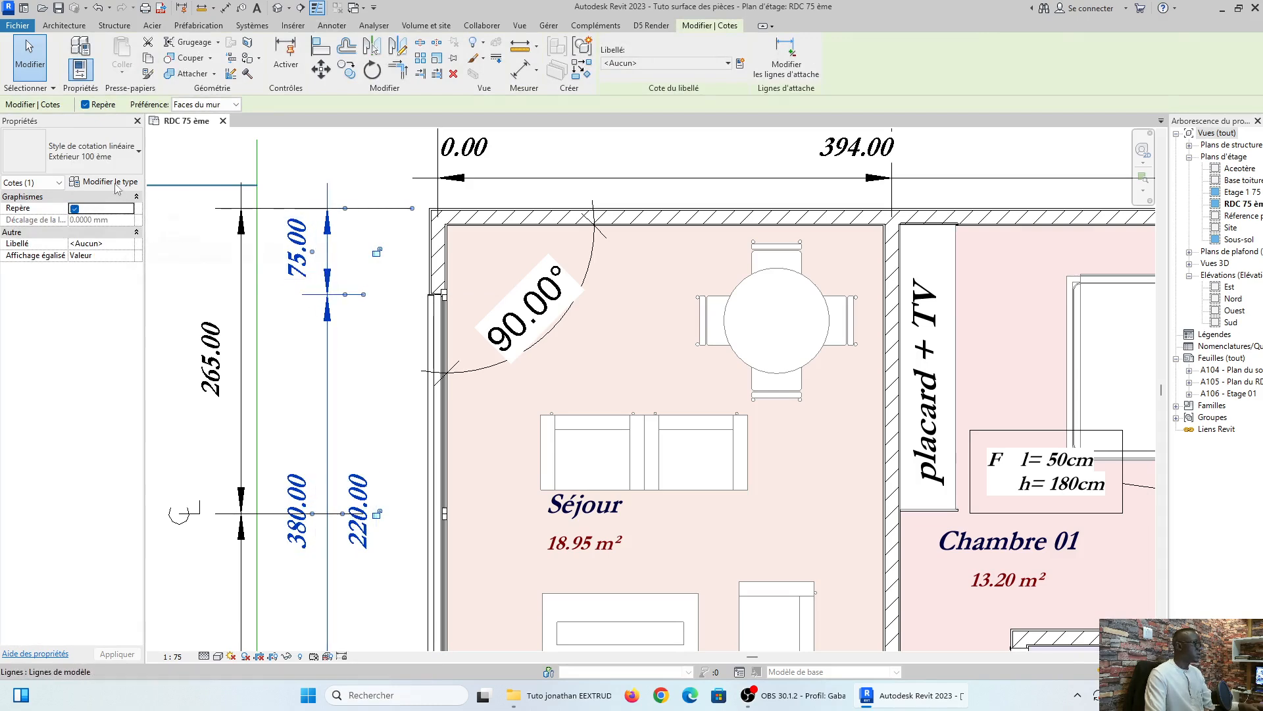
pyautogui.click(106, 182)
pyautogui.scroll(-5, 770, 459)
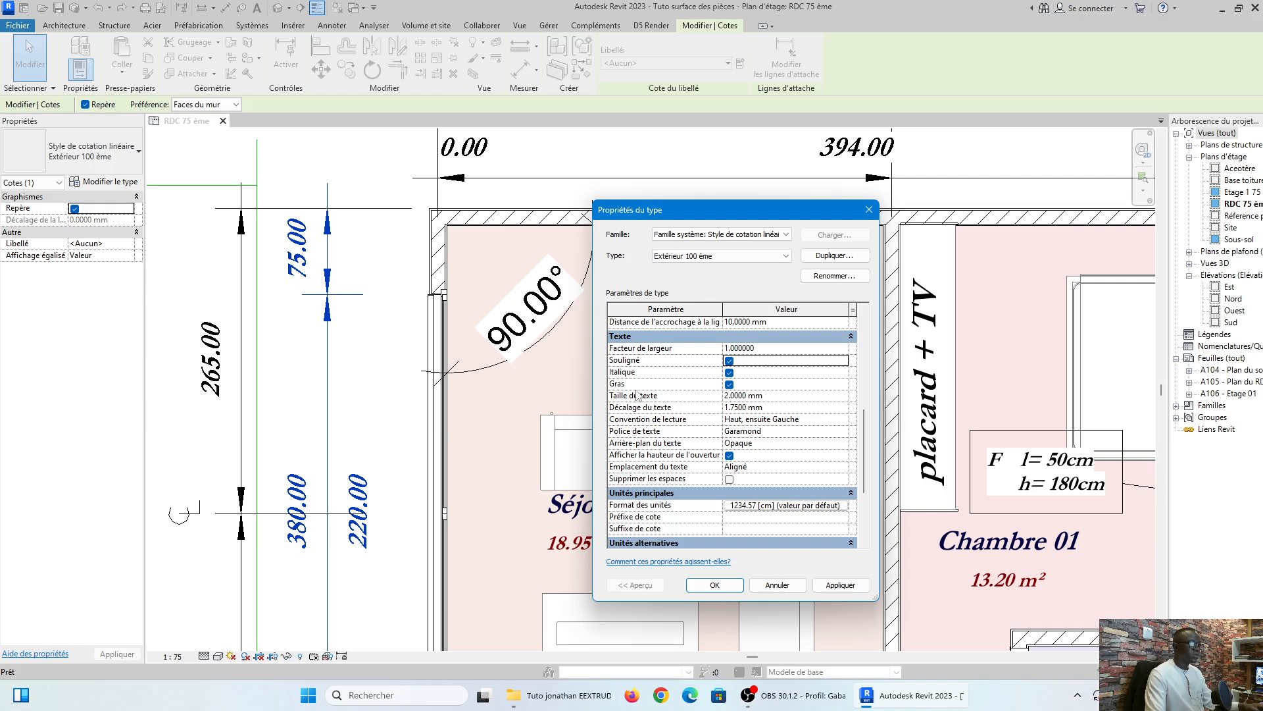
pyautogui.click(840, 585)
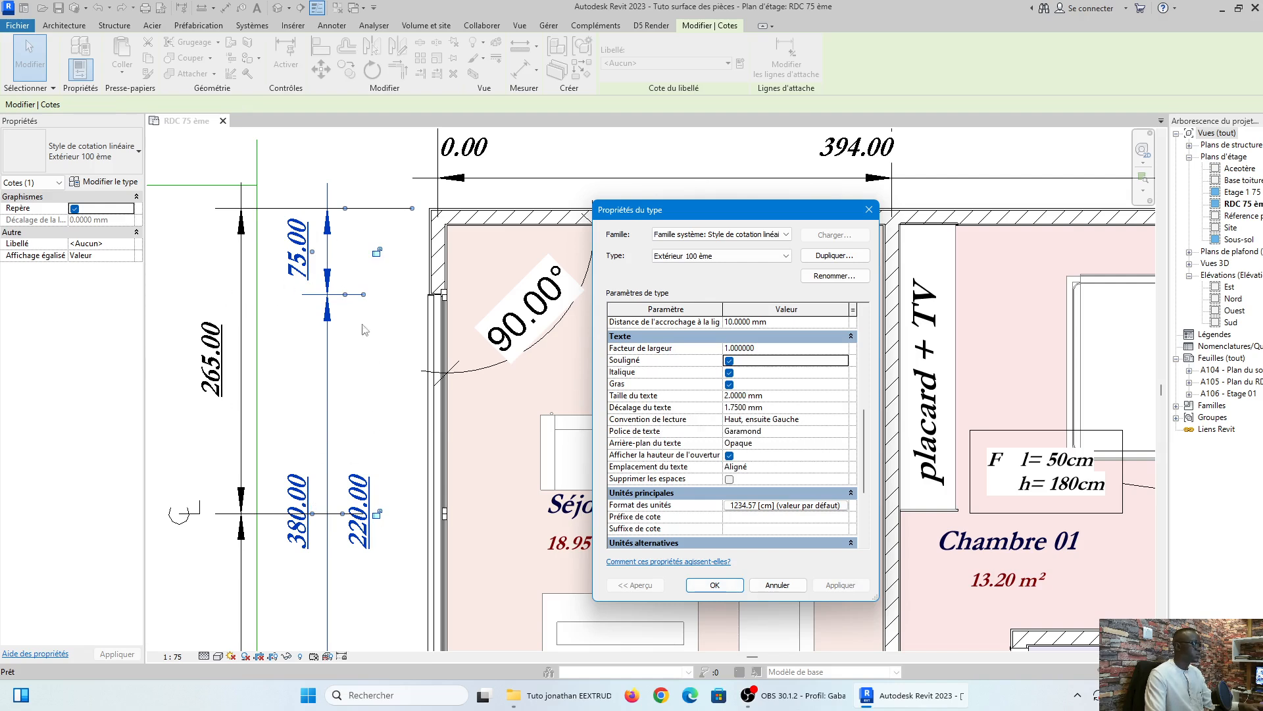
# Turn off underlining and set the text font to Modern No. 20 in the Extérieur 100 ème dimension type.
pyautogui.click(729, 360)
pyautogui.scroll(-1, 760, 449)
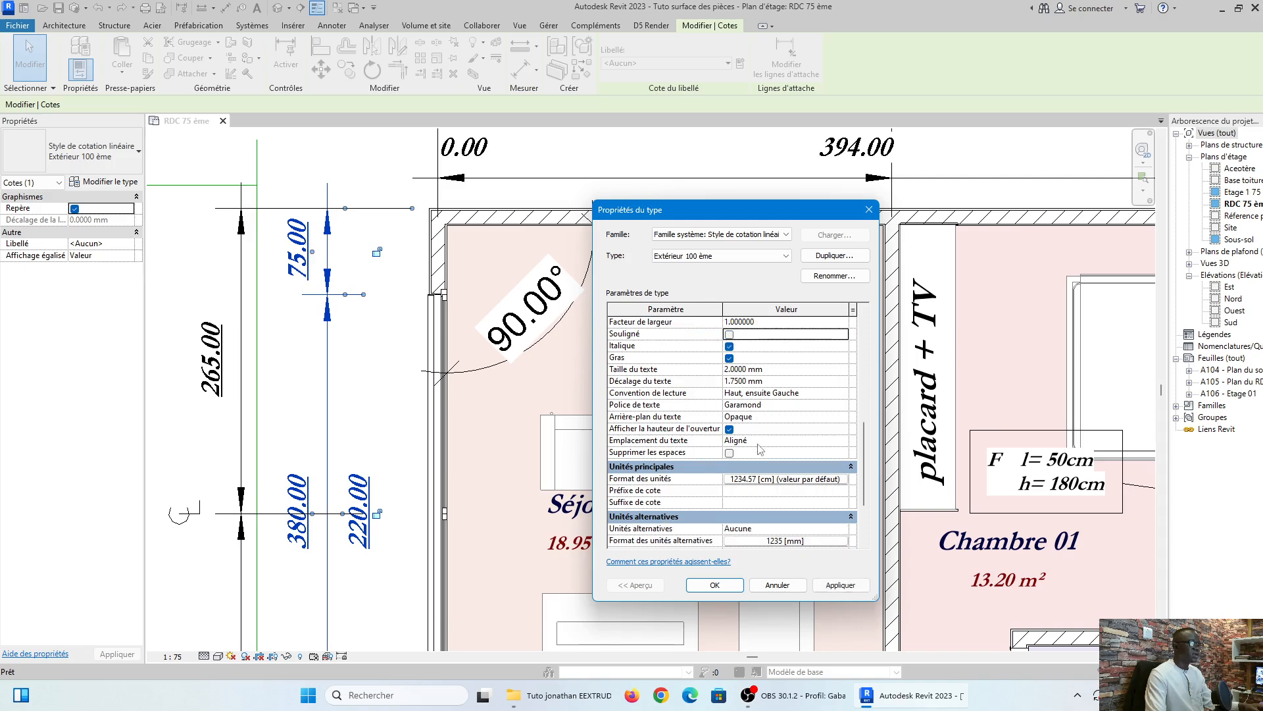
pyautogui.click(842, 405)
pyautogui.scroll(-5, 769, 458)
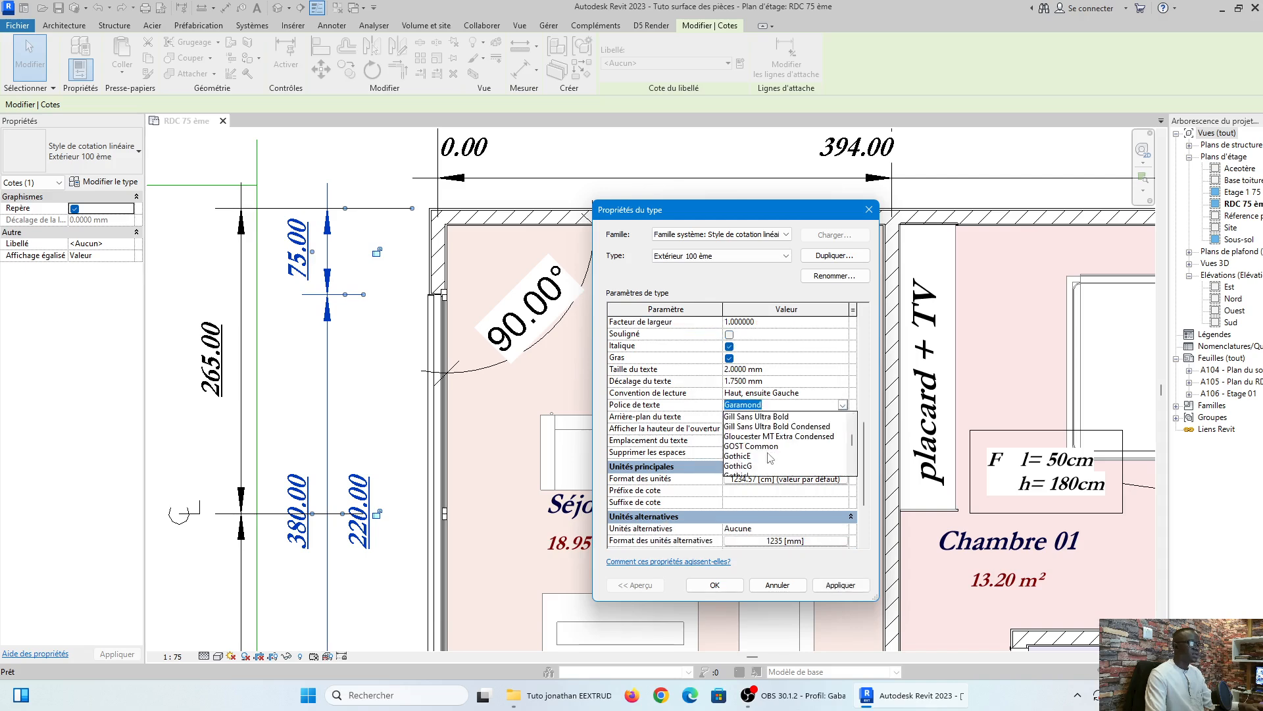
pyautogui.scroll(-10, 768, 456)
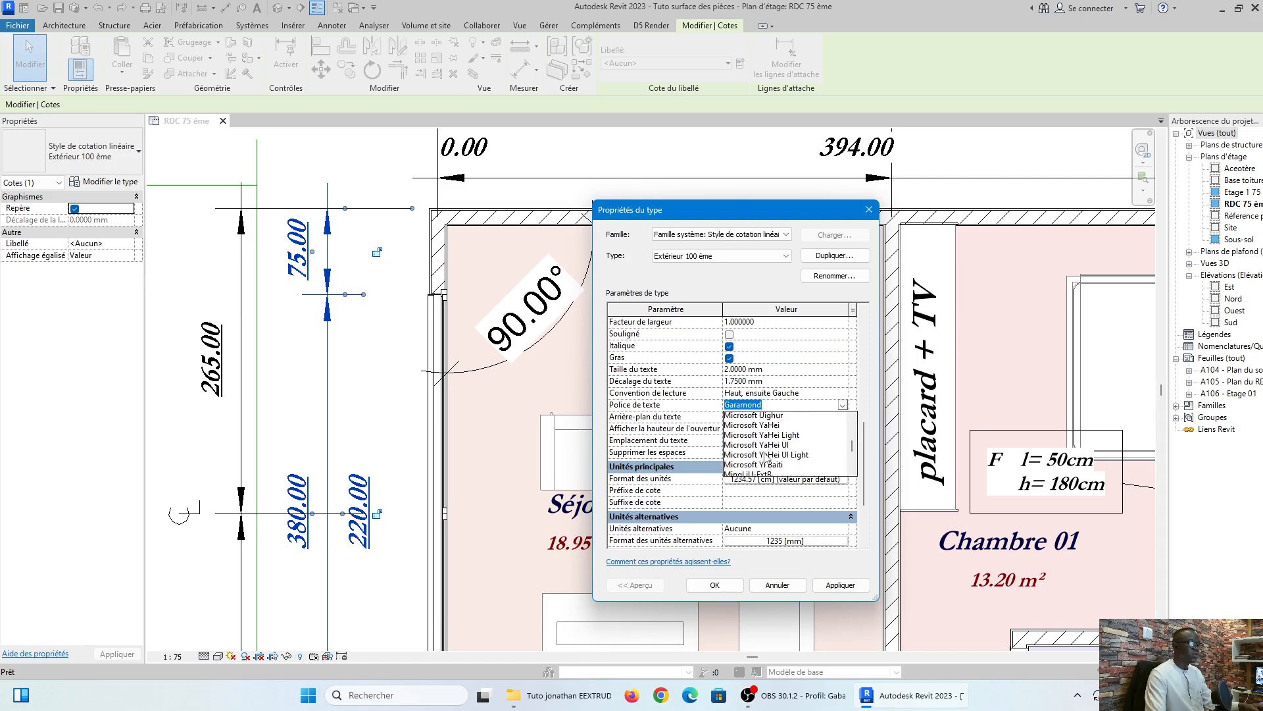
pyautogui.click(746, 437)
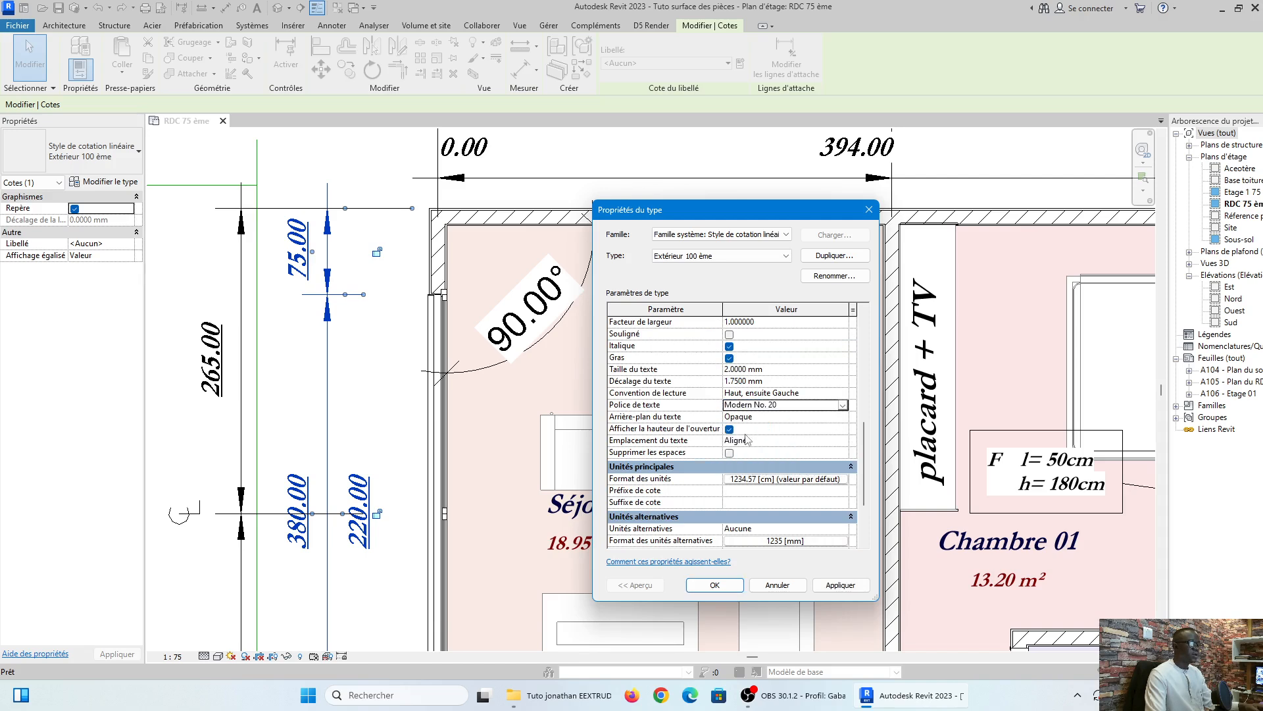
pyautogui.click(853, 591)
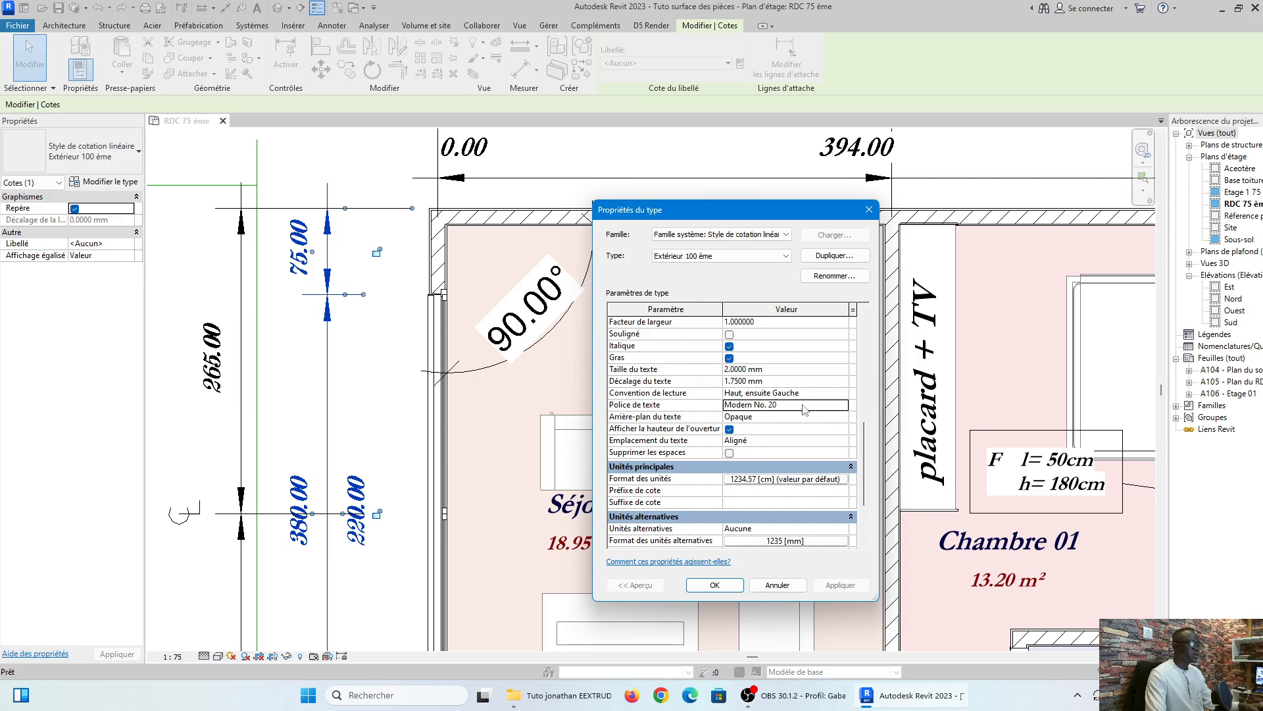
pyautogui.click(714, 585)
pyautogui.click(368, 341)
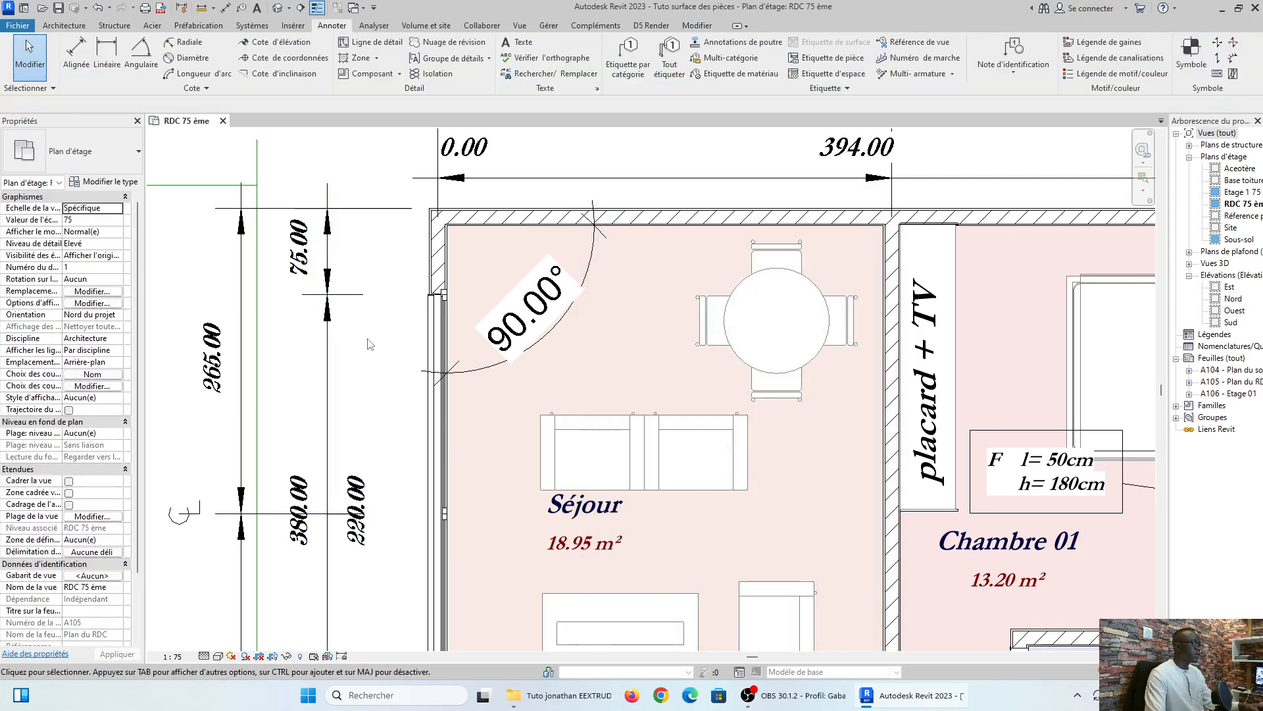
# Examine the text appearance of the vertical dimensions beside the Séjour window.
pyautogui.scroll(4, 296, 250)
pyautogui.scroll(-5, 428, 274)
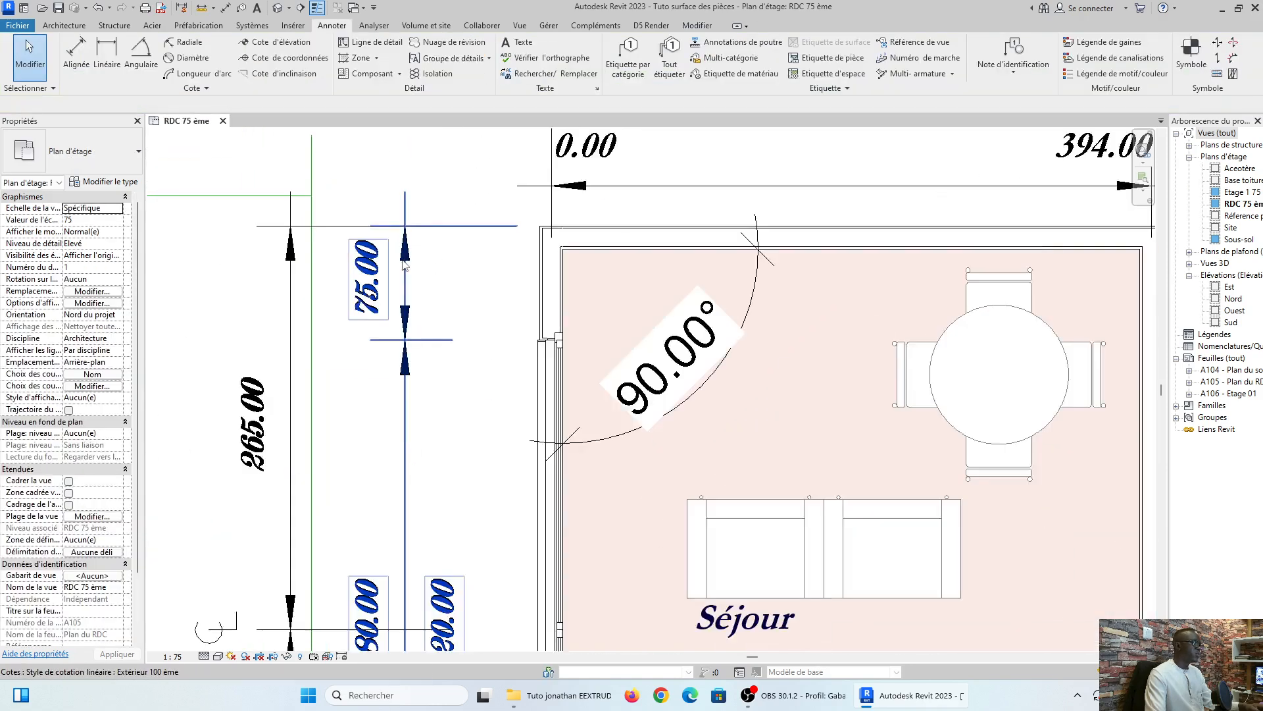
pyautogui.scroll(2, 431, 410)
pyautogui.scroll(-4, 431, 409)
pyautogui.scroll(3, 287, 175)
pyautogui.scroll(5, 401, 208)
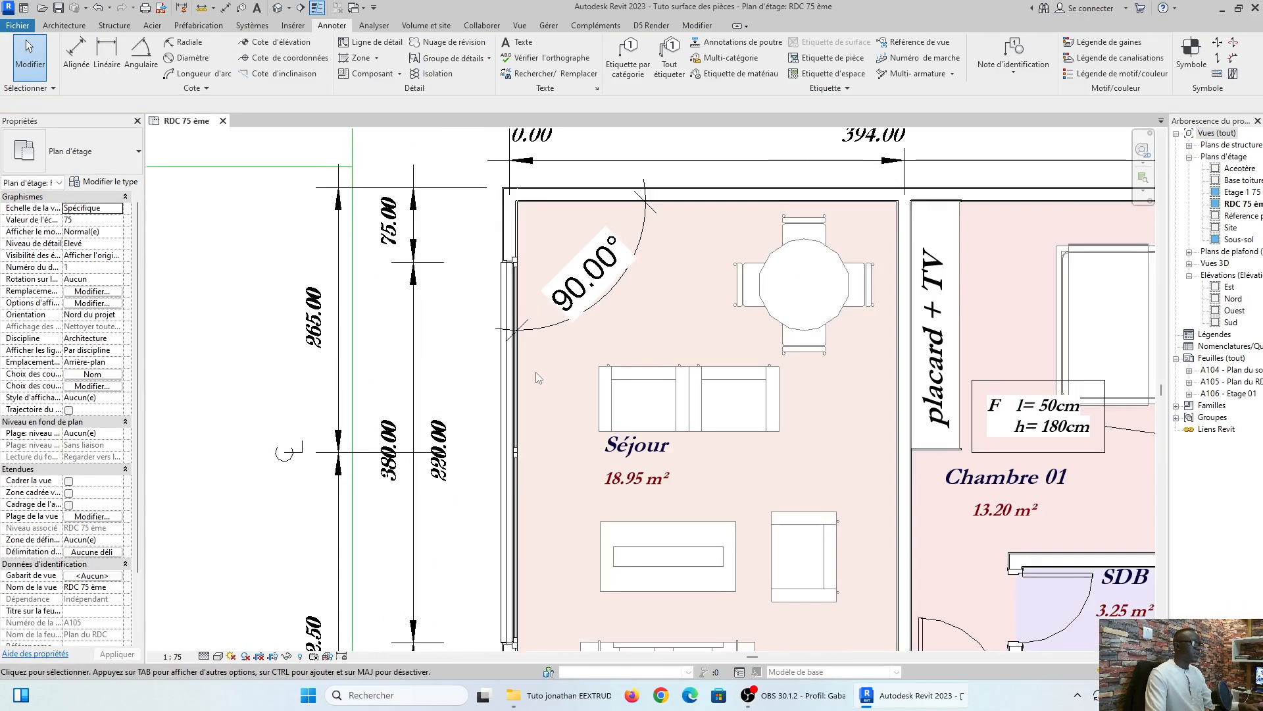
pyautogui.scroll(1, 424, 412)
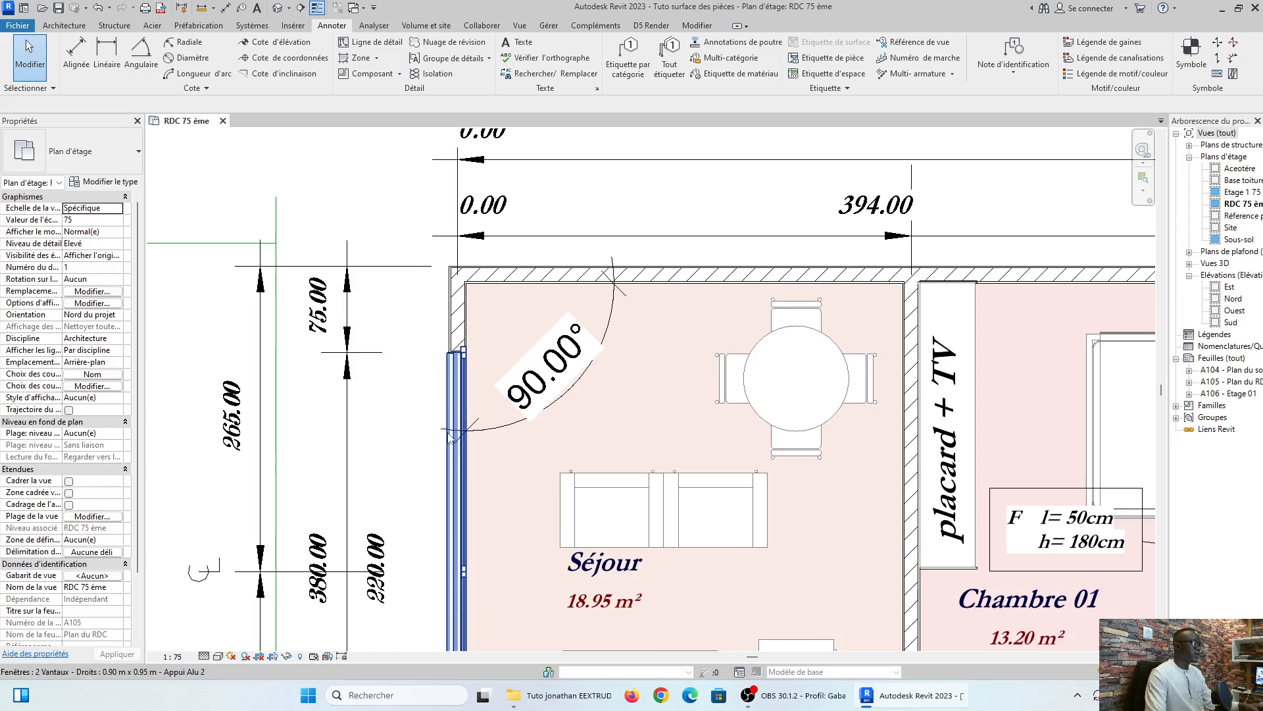